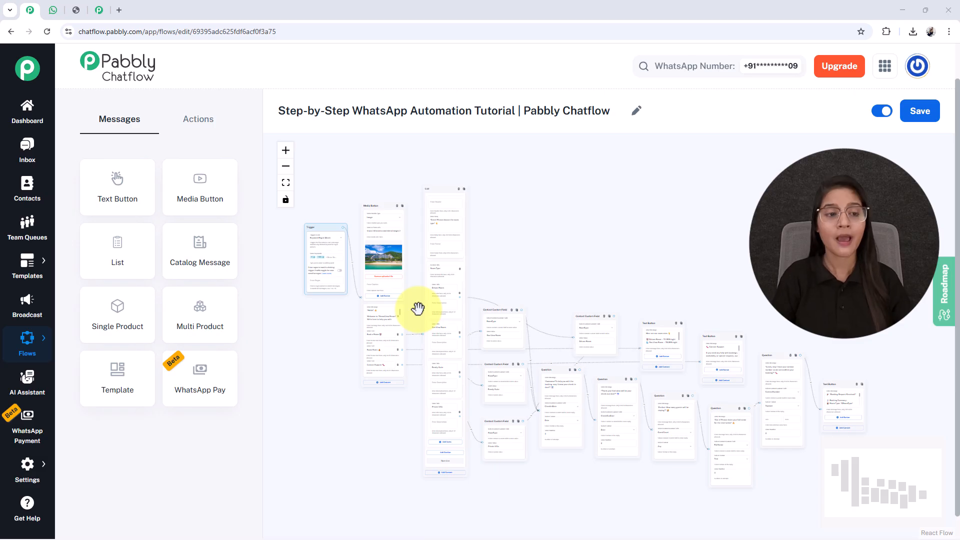
- Switch to WhatsApp Web and send "Hi" to the business chat to trigger the chatbot
left_click(53, 10)
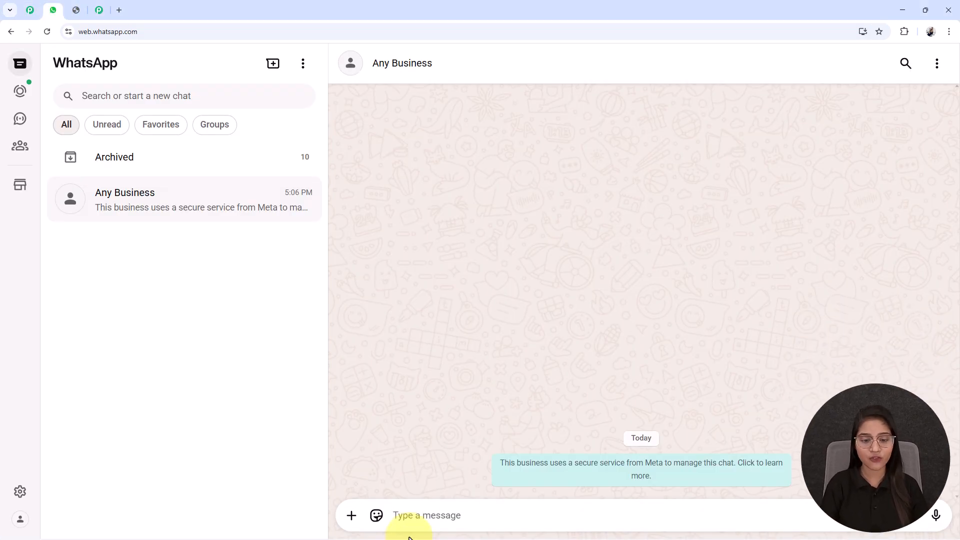
left_click(416, 514)
type("H")
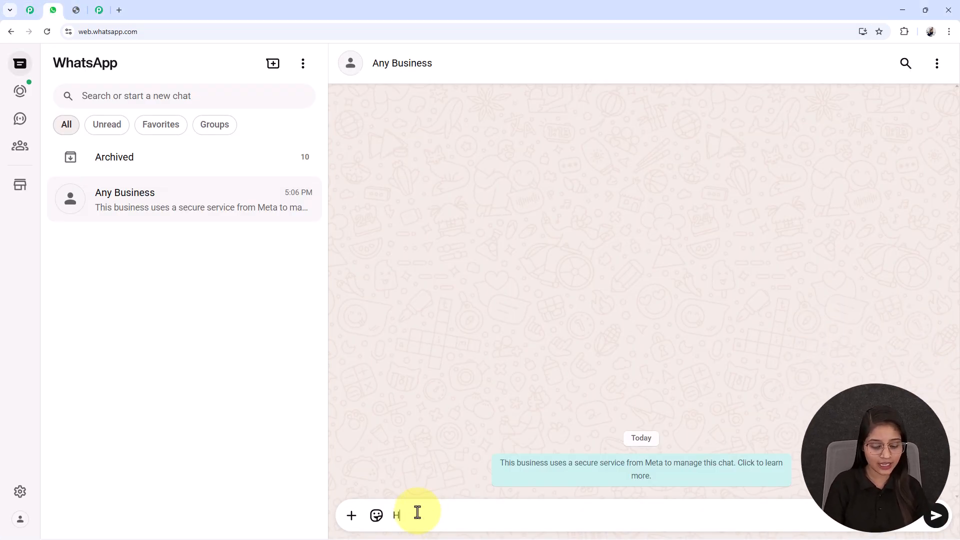
type("i")
key("Return")
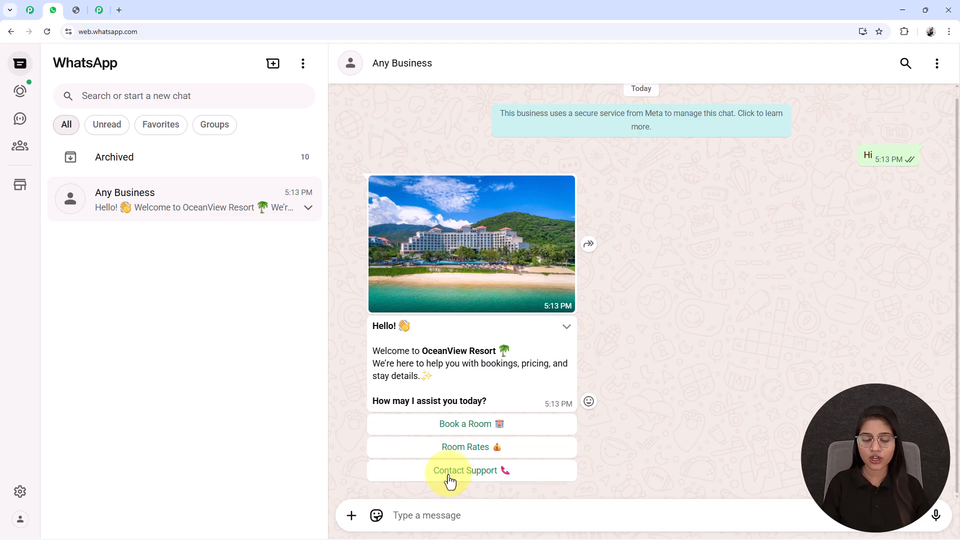
- Choose Book a Room, open the room list and submit Sea View Room as the room type
left_click(454, 429)
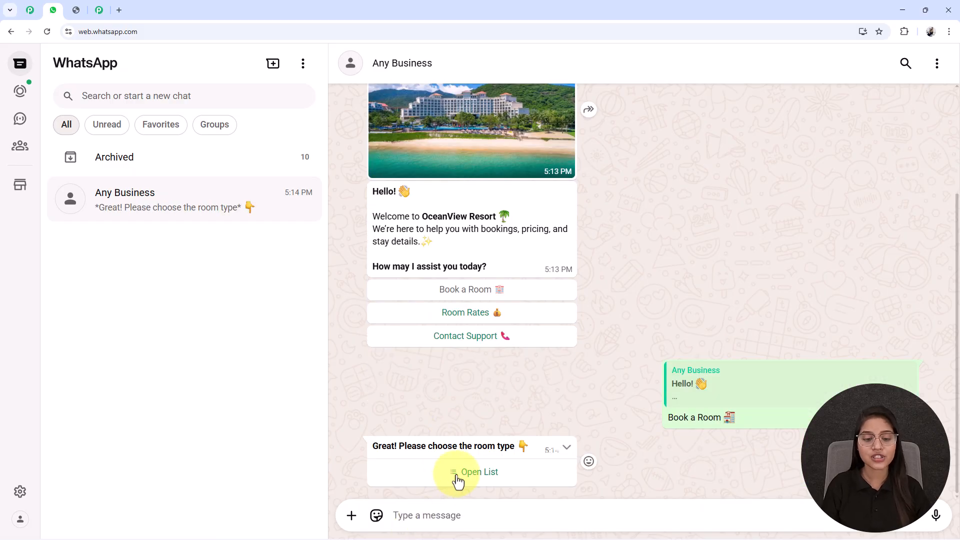
left_click(457, 479)
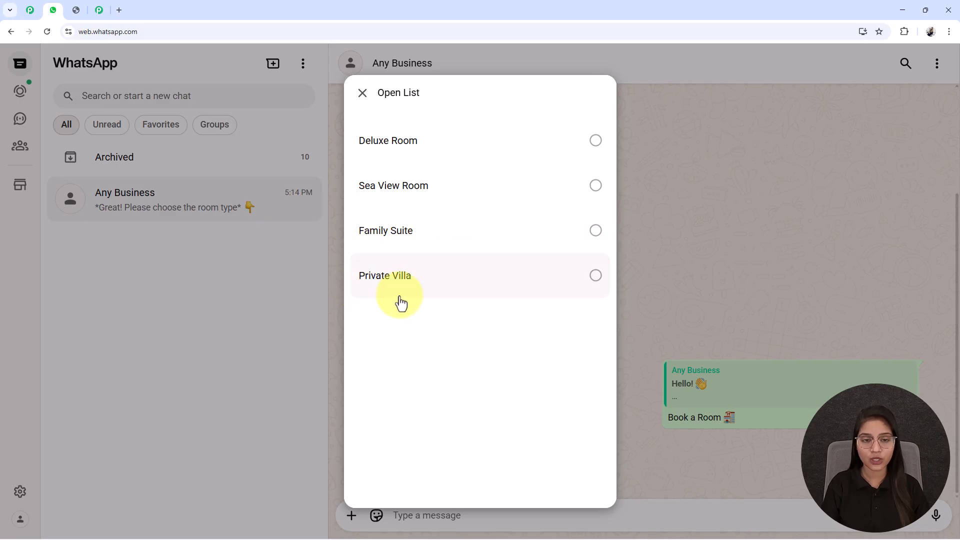
left_click(393, 203)
left_click(569, 474)
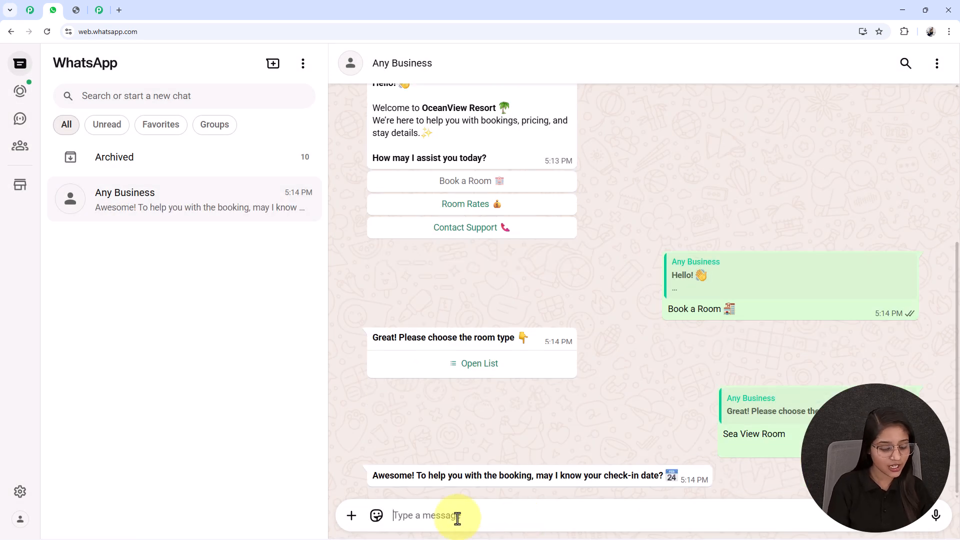
- Reply with the check-in date 12/12/2025 and the check-out date 19/12/2025
type("1")
type("9/12/2025")
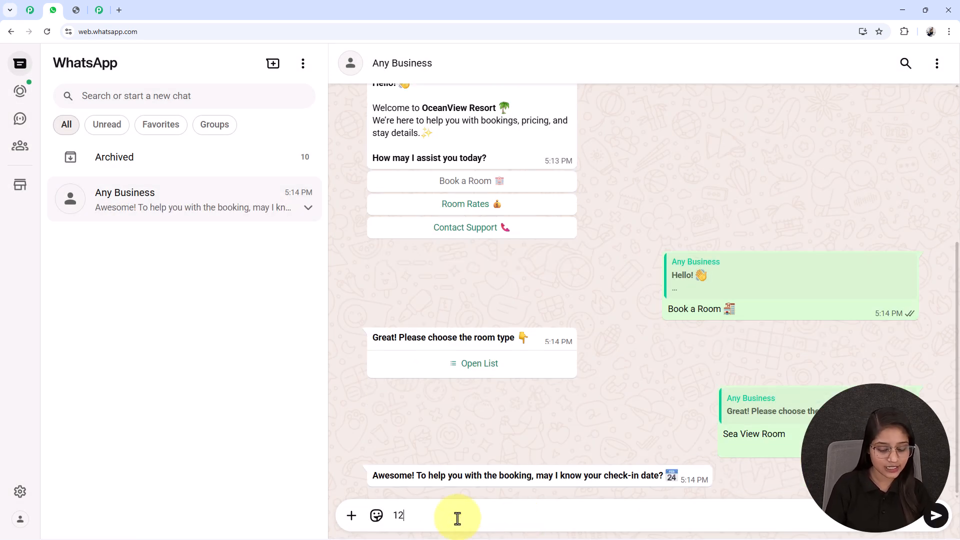
key("Return")
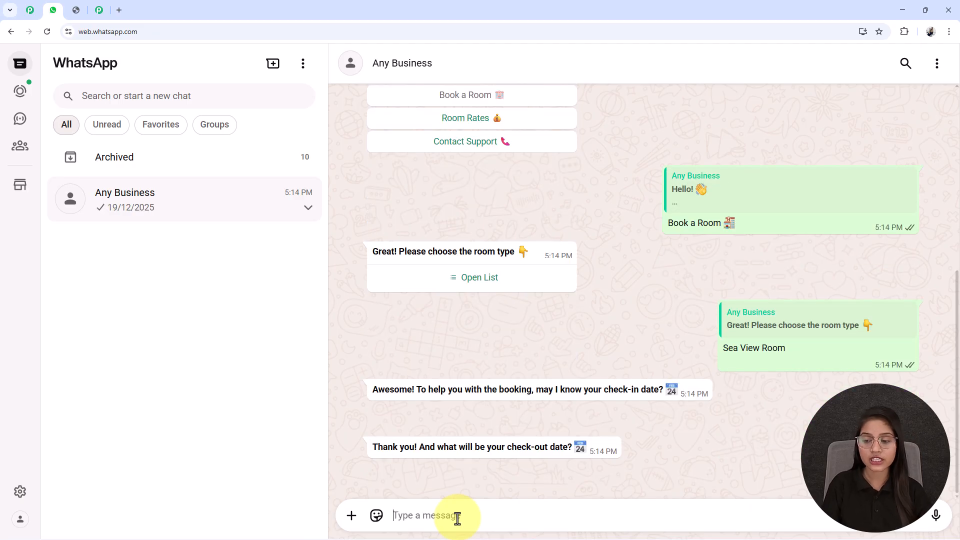
- Answer with 4 guests and give Test User as the reservation name
type("4")
key("Return")
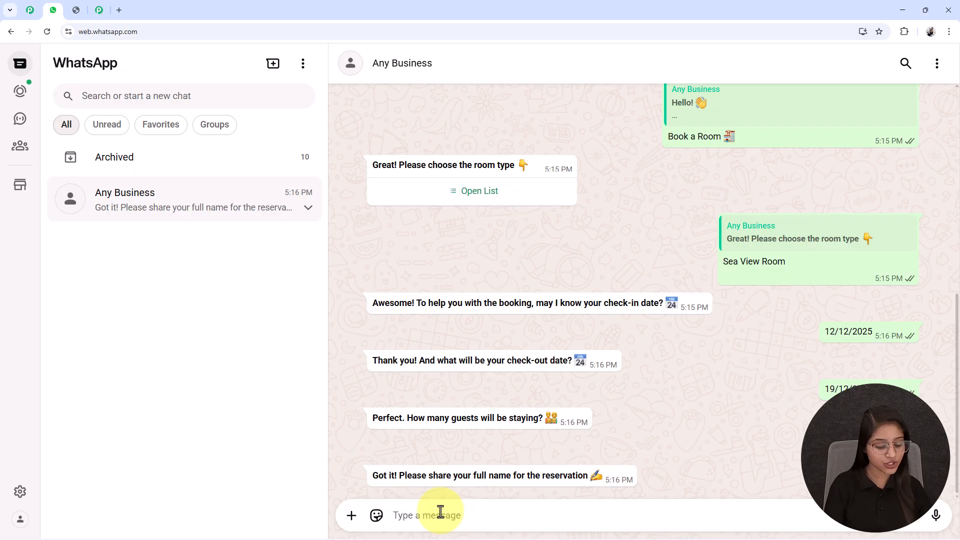
type("ti")
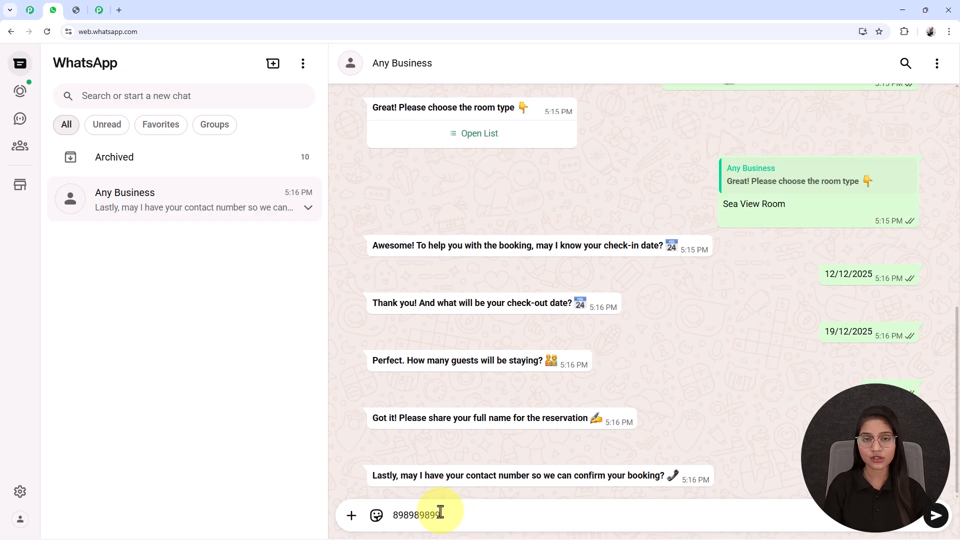
key("Return")
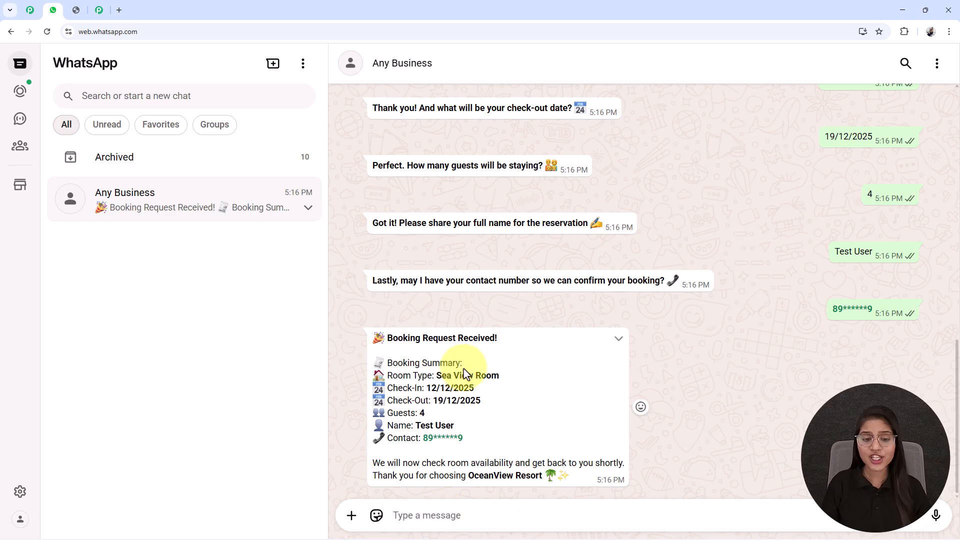
- Review the booking request summary message returned by the chatbot
left_click_drag(438, 374, 504, 376)
left_click(503, 378)
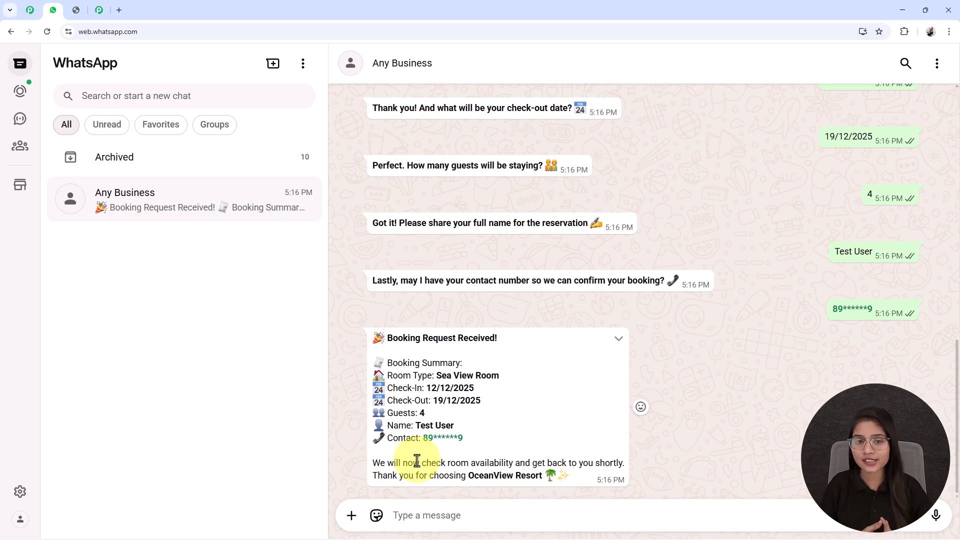
left_click(76, 9)
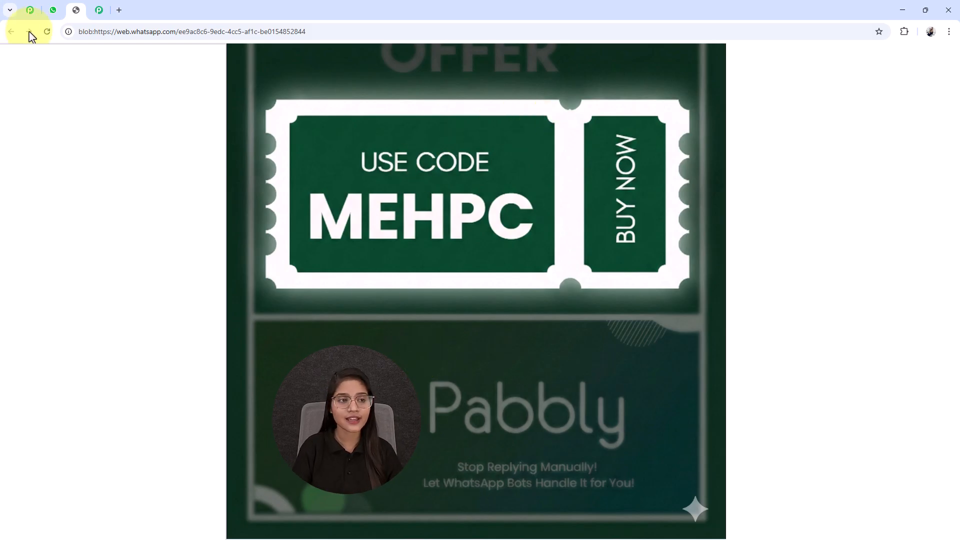
left_click(51, 11)
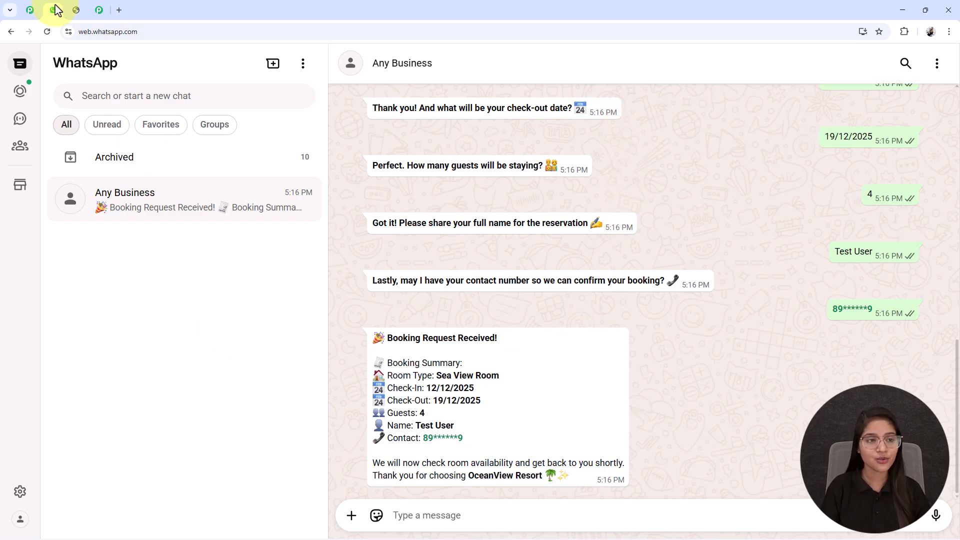
- Open the Pabbly Chatflow website pabbly.com/chatflow in a new tab
left_click(119, 10)
left_click(114, 32)
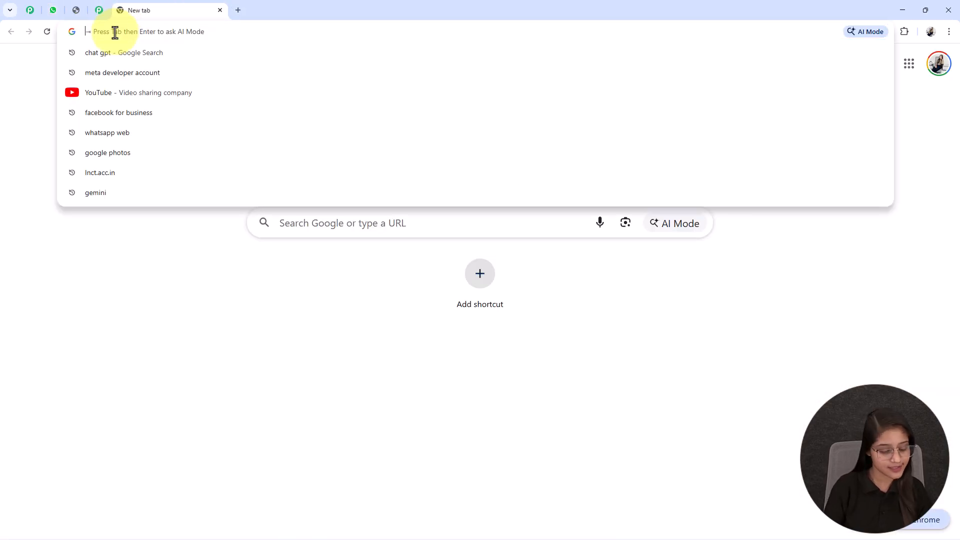
type("pa")
key("Right")
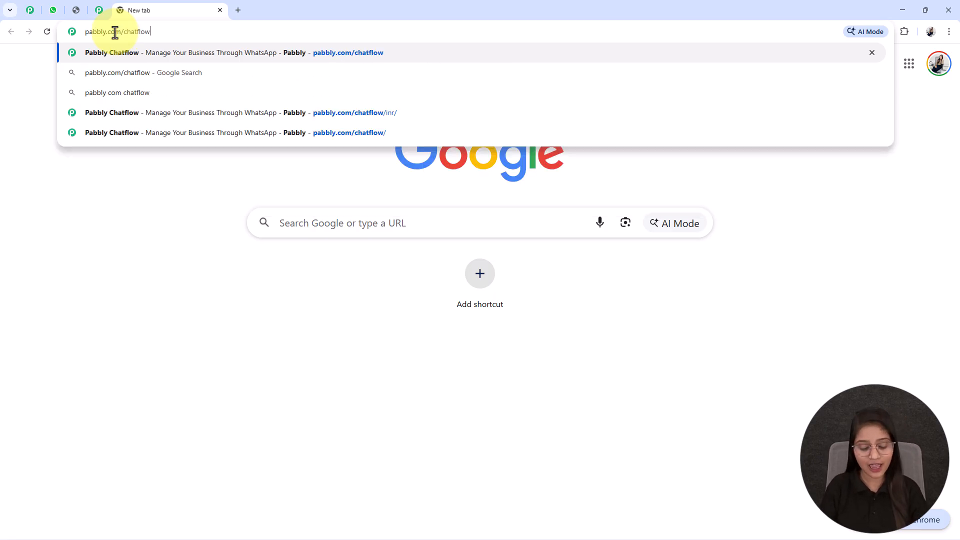
key("Return")
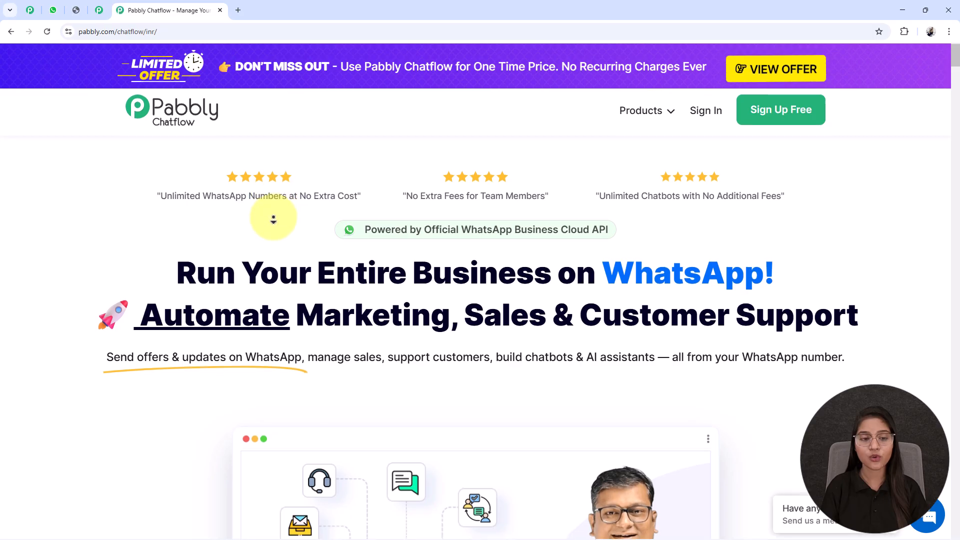
- Scroll through the Pabbly Chatflow landing page features and offer
scroll(272, 218, "down", 2)
scroll(273, 222, "down", 3)
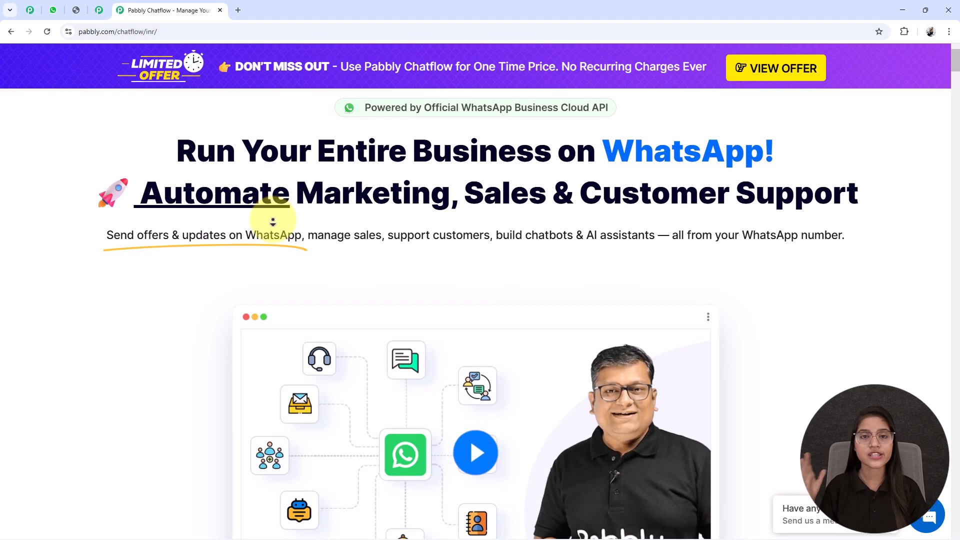
scroll(272, 221, "down", 3)
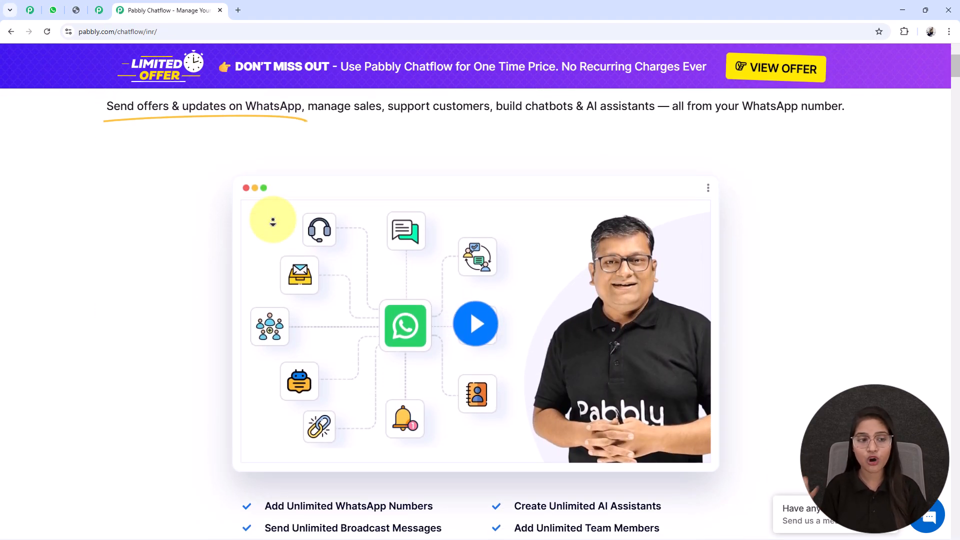
scroll(273, 221, "down", 3)
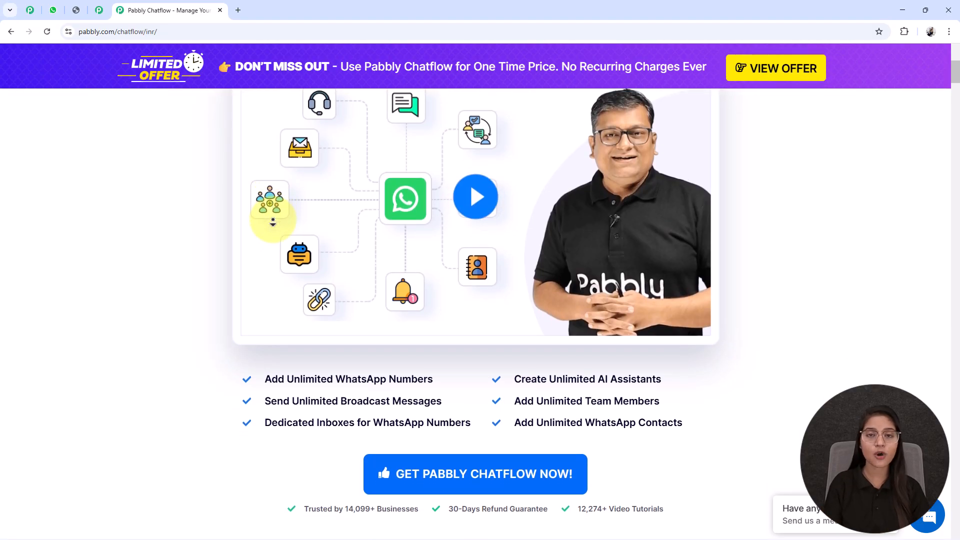
scroll(273, 222, "down", 3)
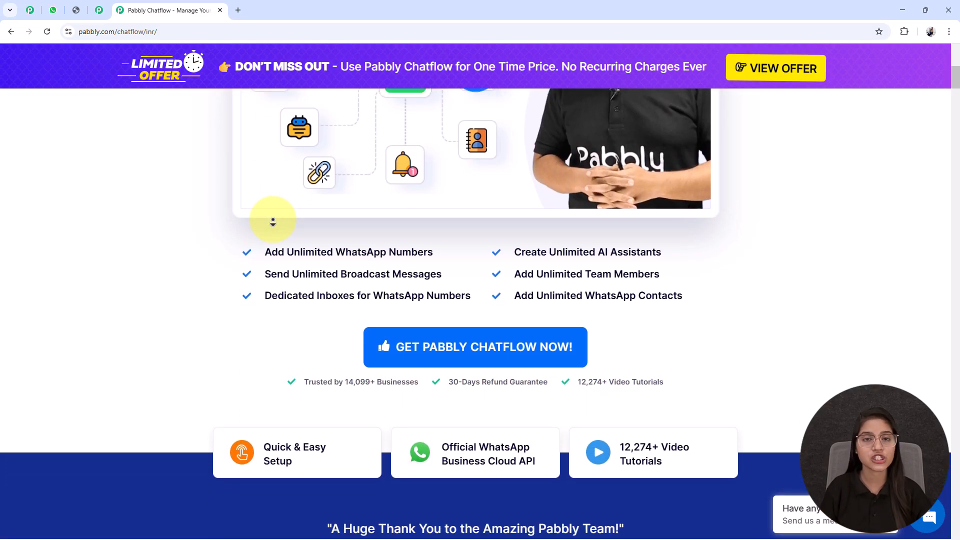
scroll(273, 221, "down", 3)
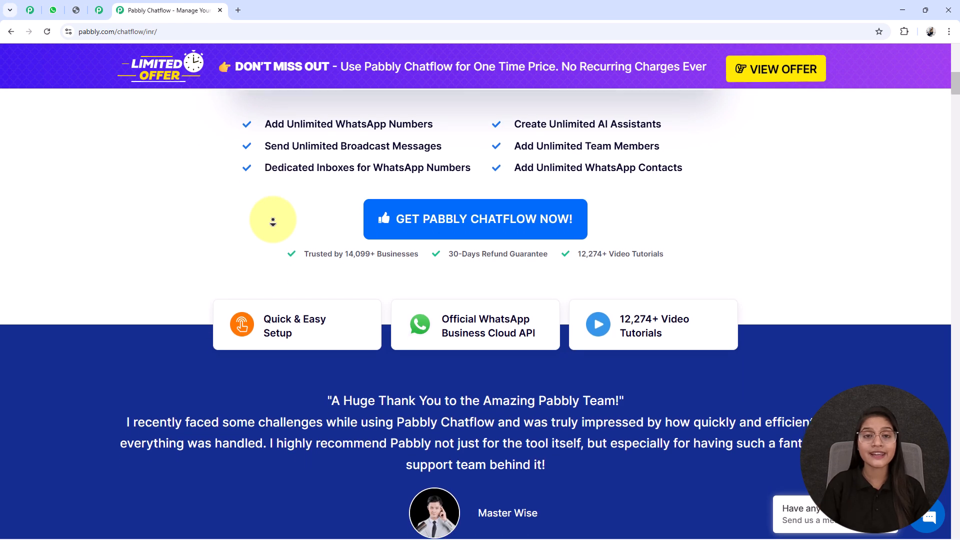
scroll(261, 235, "down", 5)
scroll(285, 242, "up", 12)
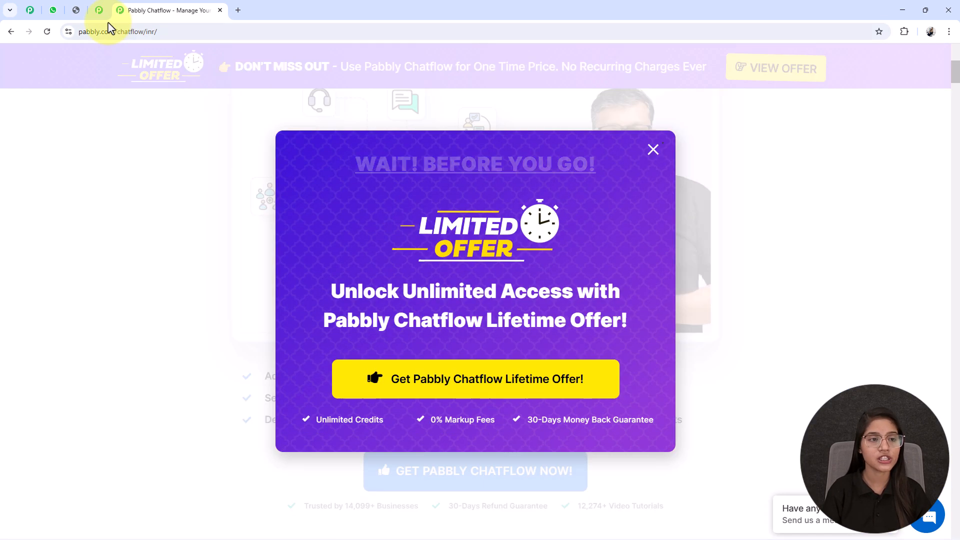
- Browse the Pabbly Community page in the other tab
left_click(99, 10)
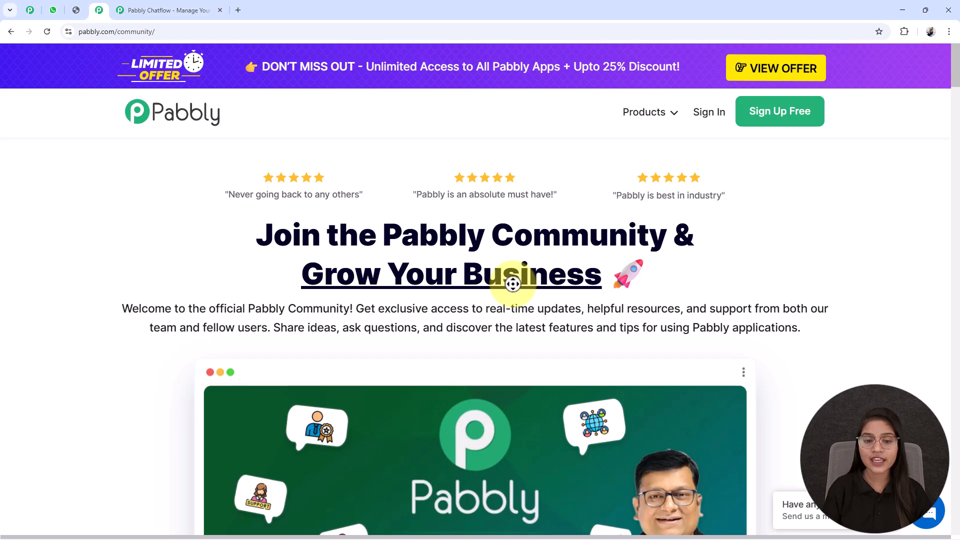
scroll(510, 320, "down", 4)
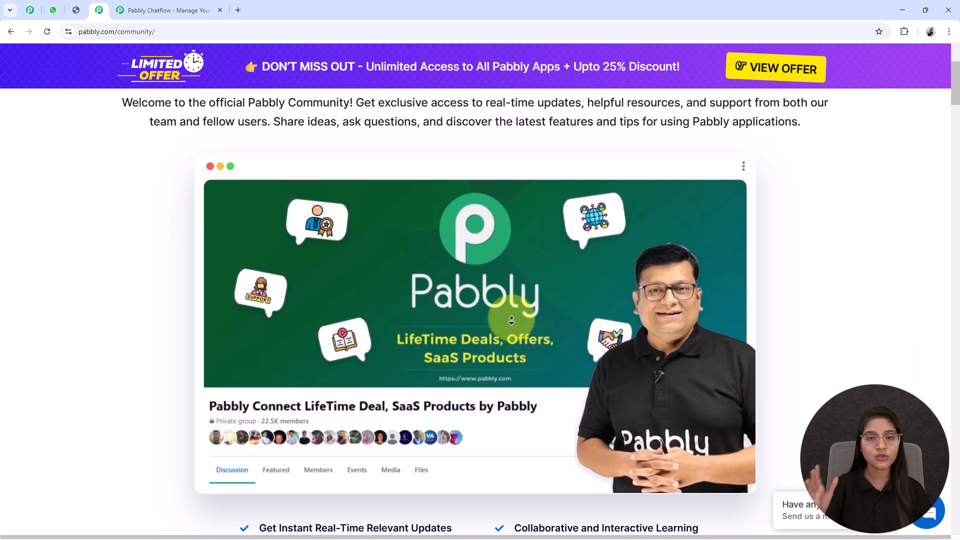
scroll(511, 320, "down", 5)
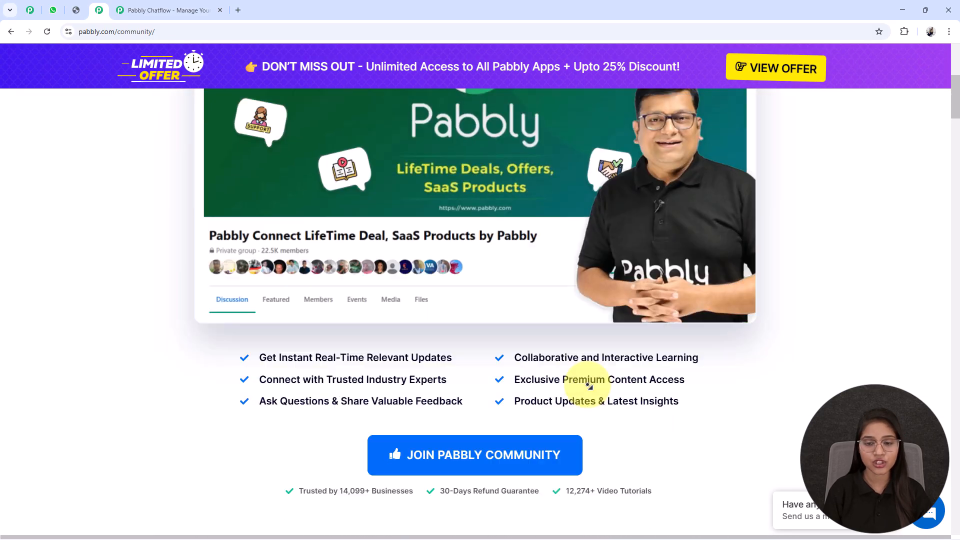
scroll(615, 231, "down", 7)
scroll(618, 210, "up", 5)
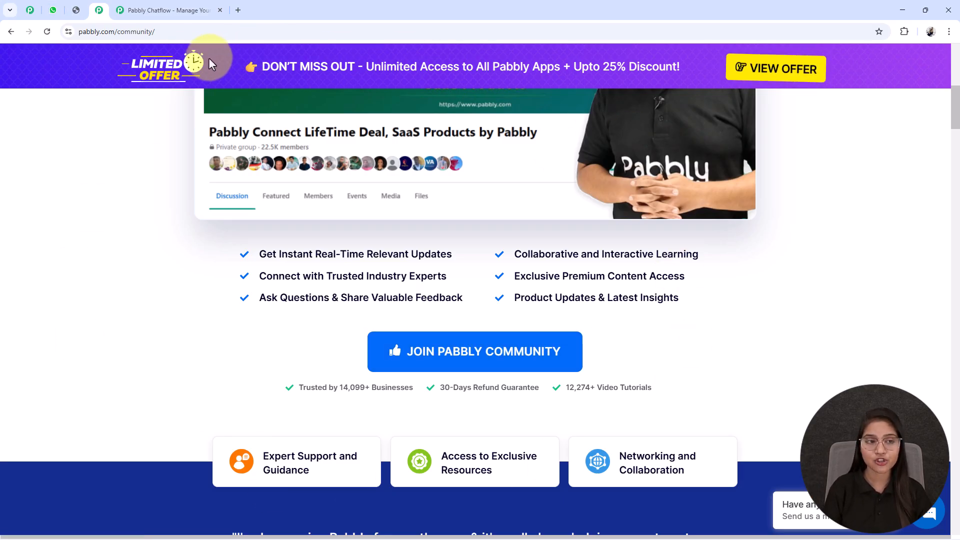
- Return to the Chatflow page, sign in, and access Pabbly Chatflow from the apps list
left_click(154, 10)
left_click(651, 151)
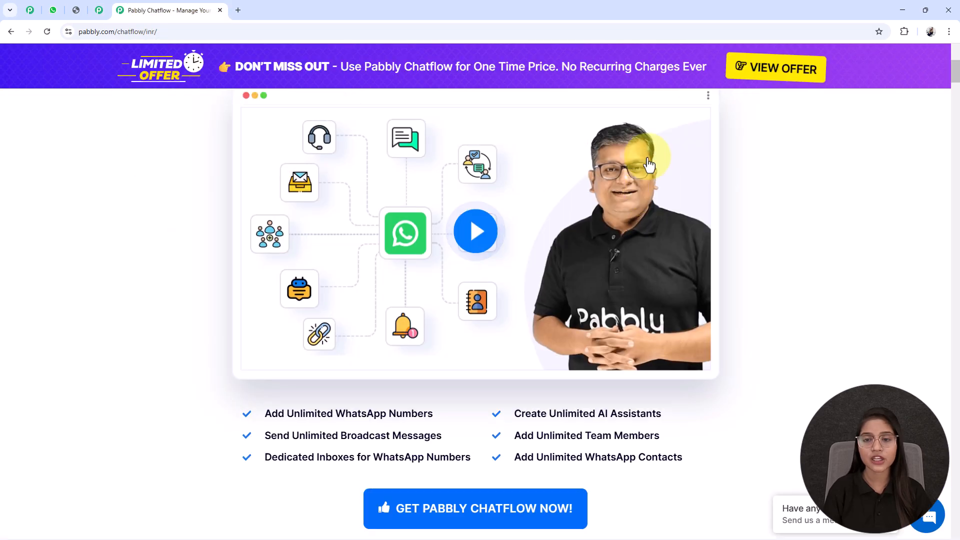
scroll(648, 164, "up", 7)
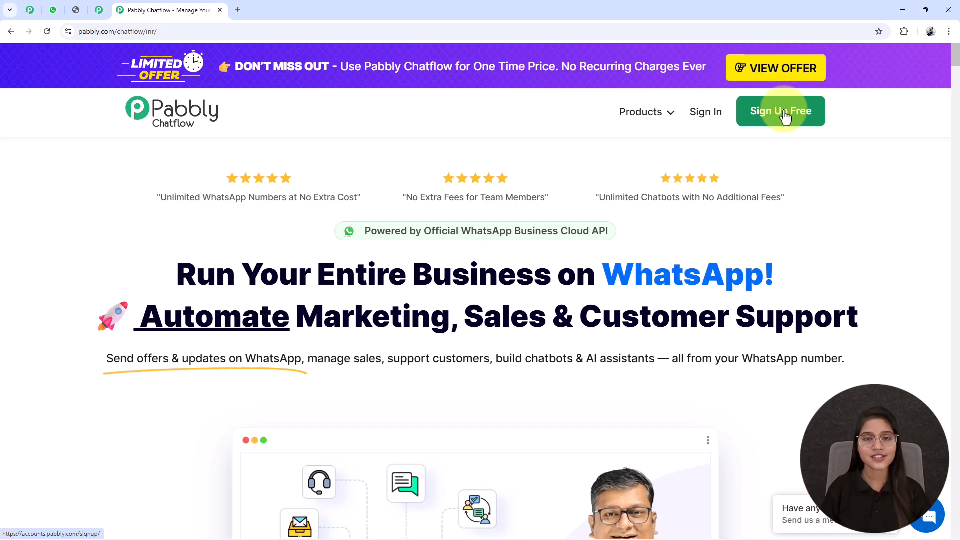
left_click(704, 122)
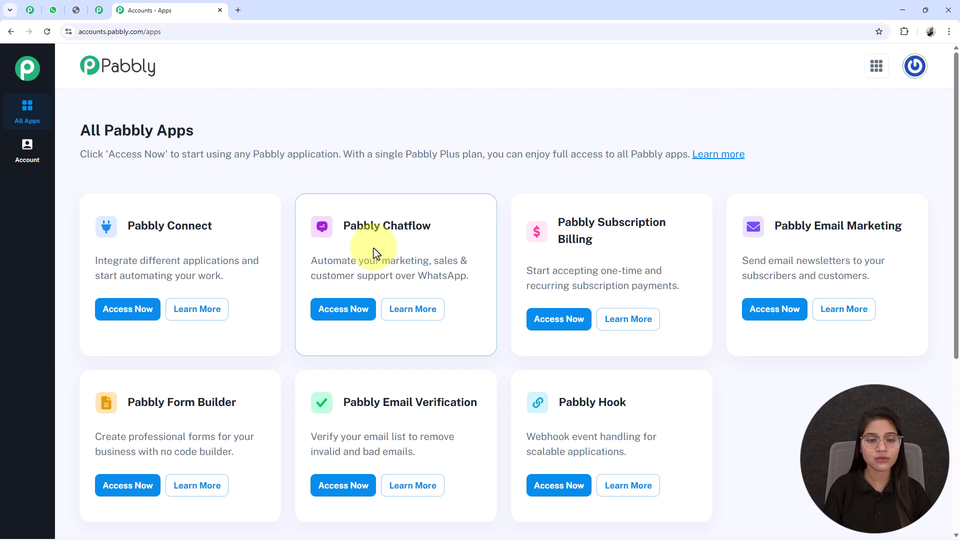
left_click_drag(343, 226, 475, 220)
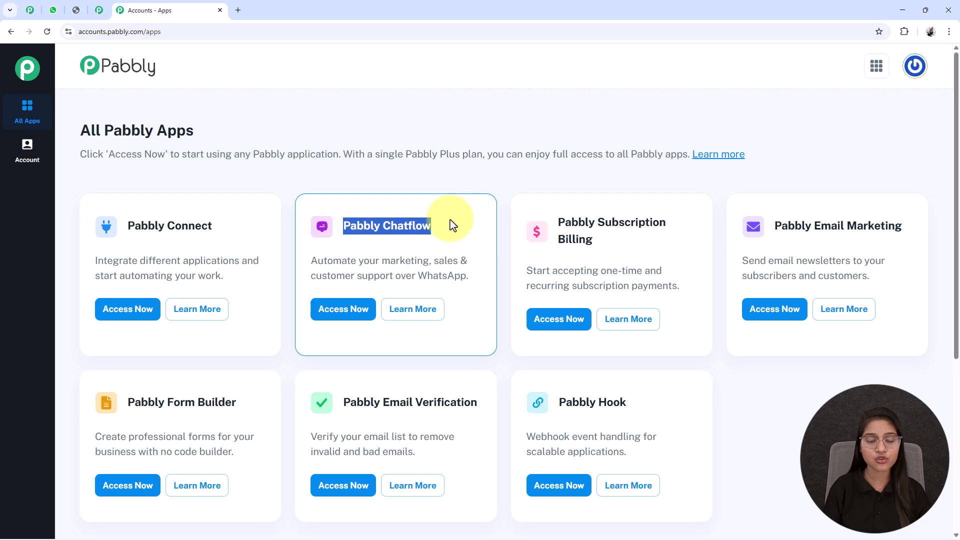
left_click(336, 315)
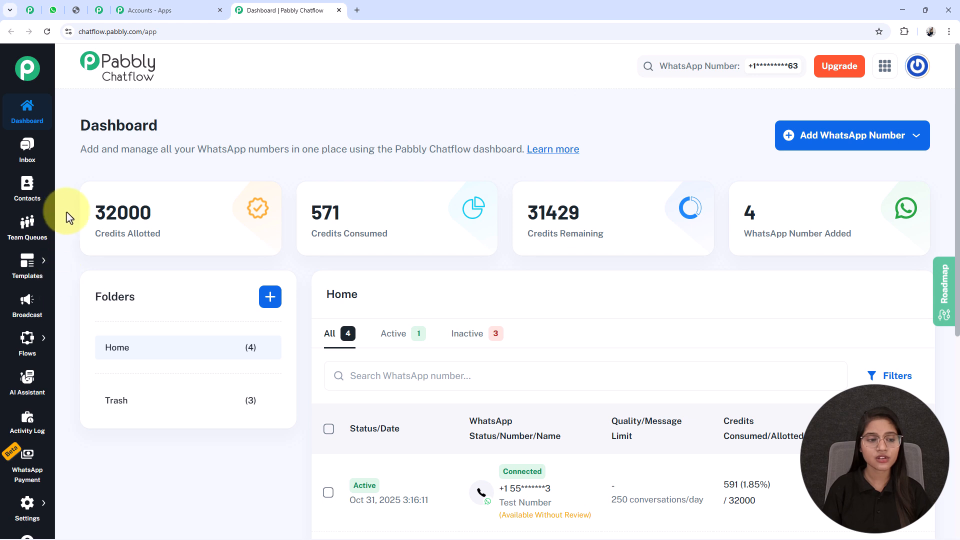
- Examine the dashboard's credit statistics, WhatsApp number count and the Add WhatsApp Number option
left_click_drag(64, 212, 217, 224)
left_click_drag(307, 209, 389, 231)
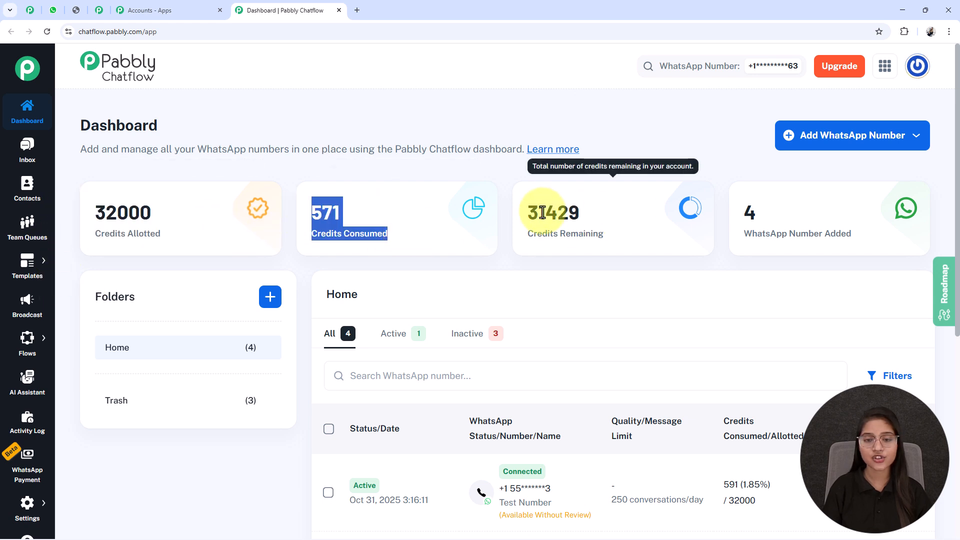
left_click_drag(539, 211, 625, 249)
left_click_drag(739, 209, 867, 240)
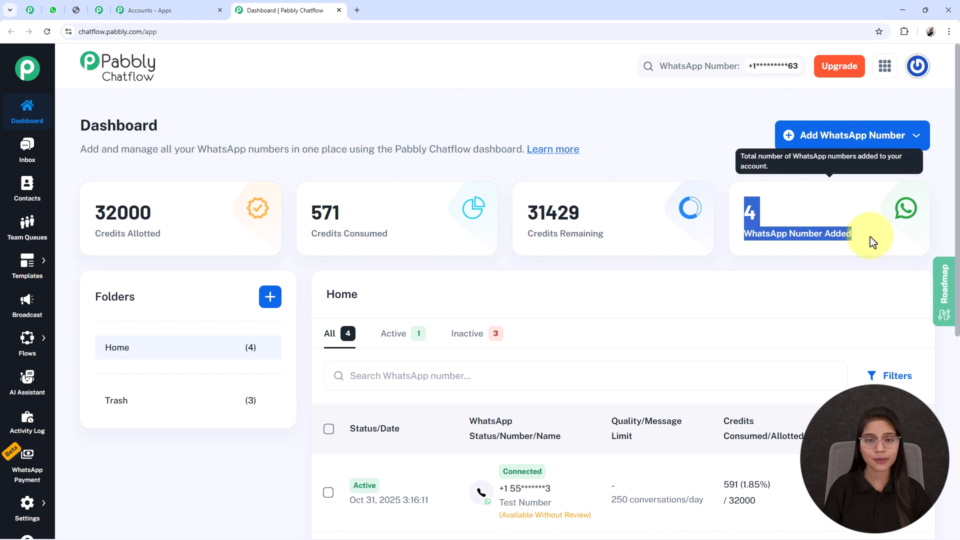
left_click(867, 240)
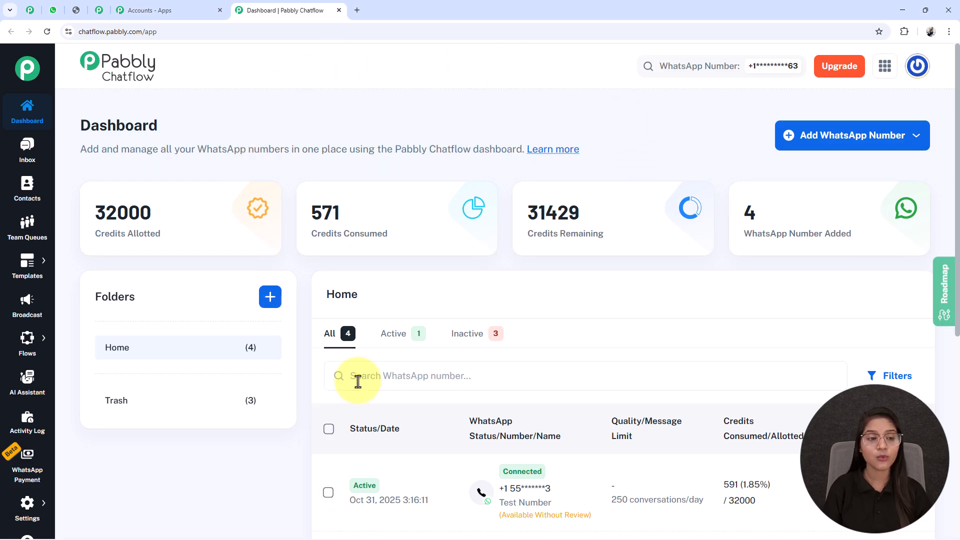
left_click(826, 144)
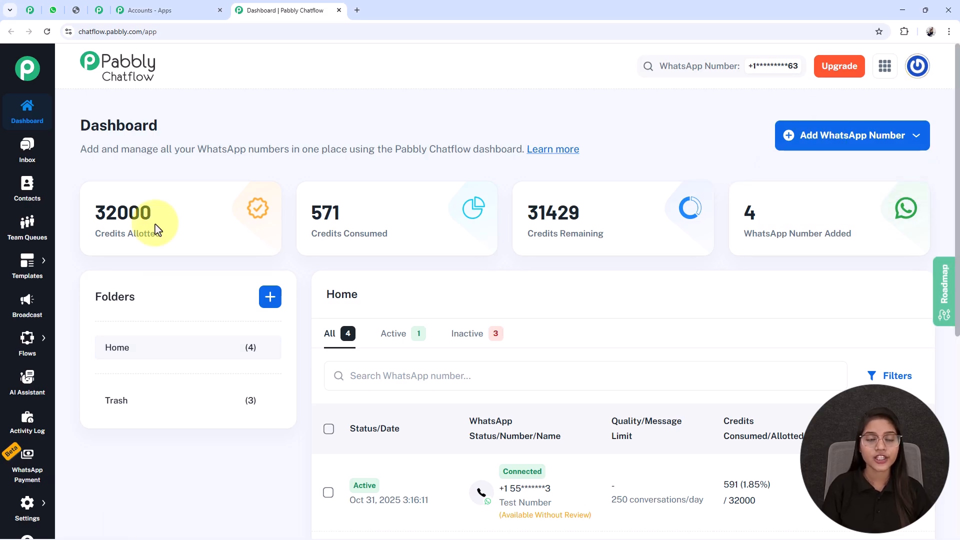
- Open the Flow Builder and start a new flow
mouse_move(30, 505)
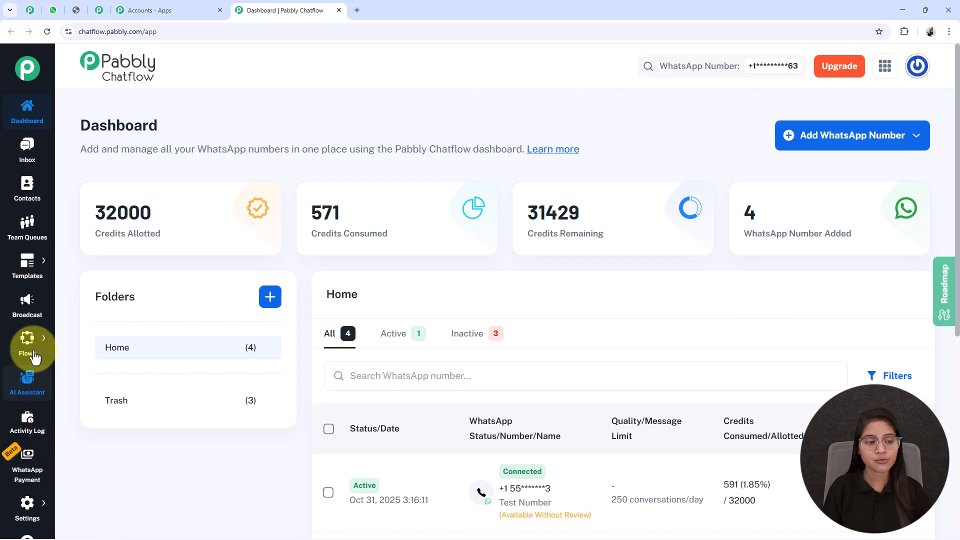
mouse_move(27, 338)
left_click(78, 333)
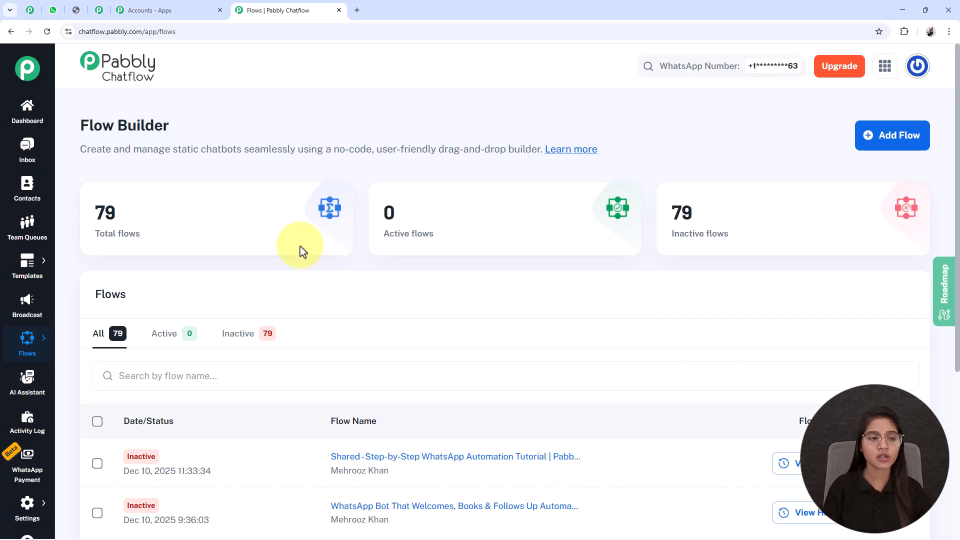
left_click_drag(69, 118, 197, 122)
left_click(201, 122)
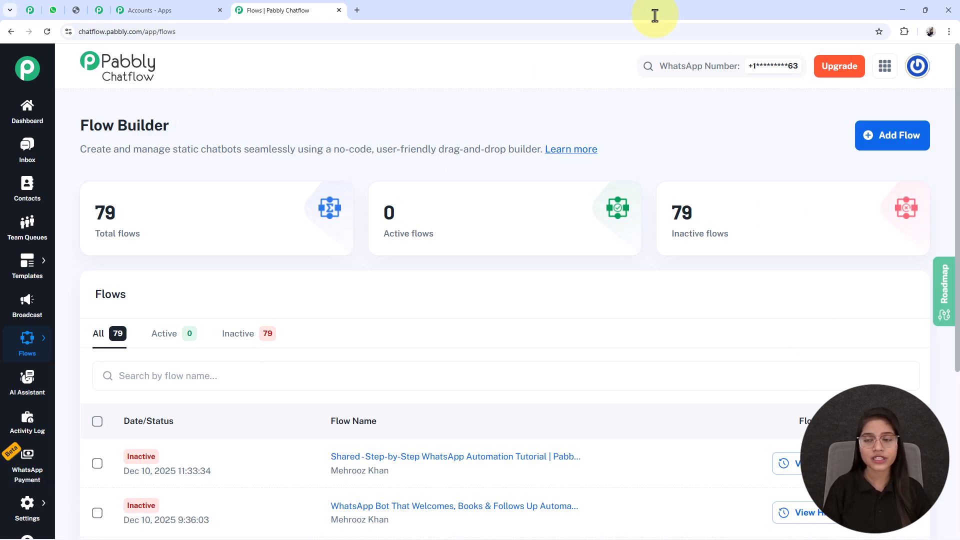
left_click(895, 137)
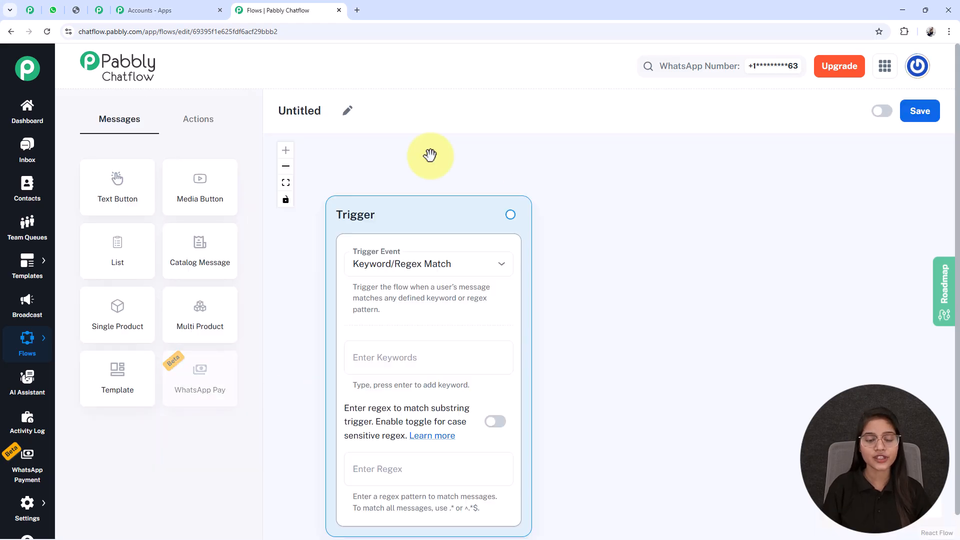
- Rename the flow to "Step-by-Step WhatsApp Automation Tutorial | Pabbly Chatflow"
left_click_drag(364, 224, 361, 203)
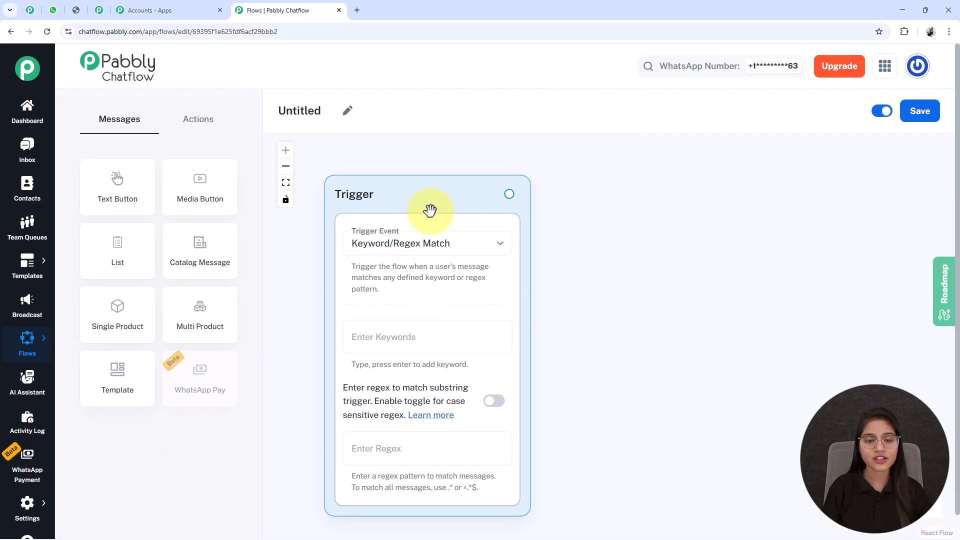
left_click(347, 111)
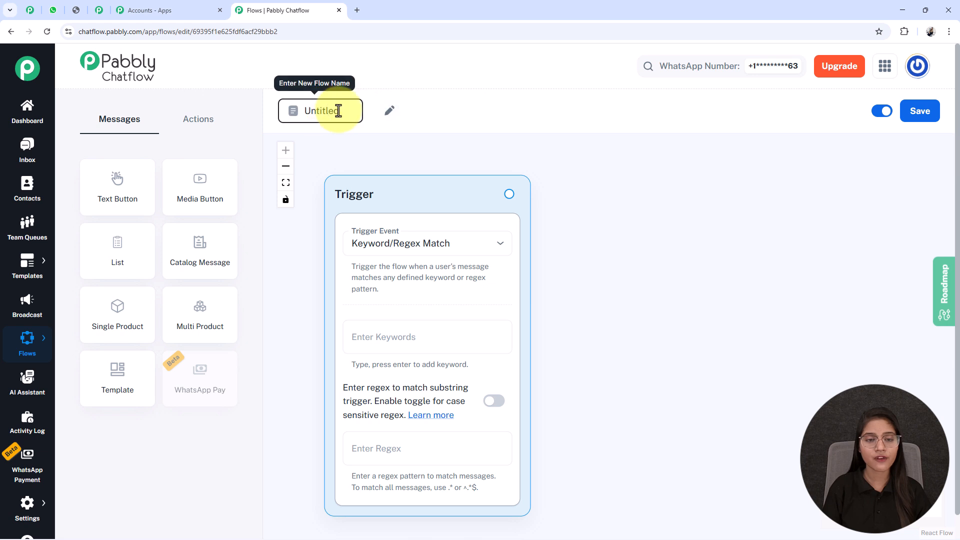
left_click_drag(344, 112, 300, 113)
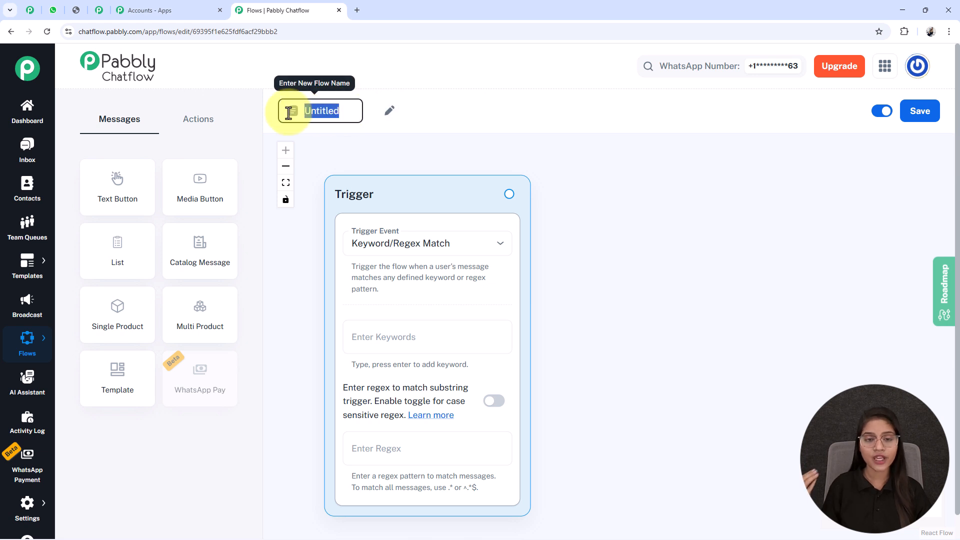
type("Step-by-Step WhatsApp Automation Tutorial | Pabbly Chatflow")
left_click(550, 349)
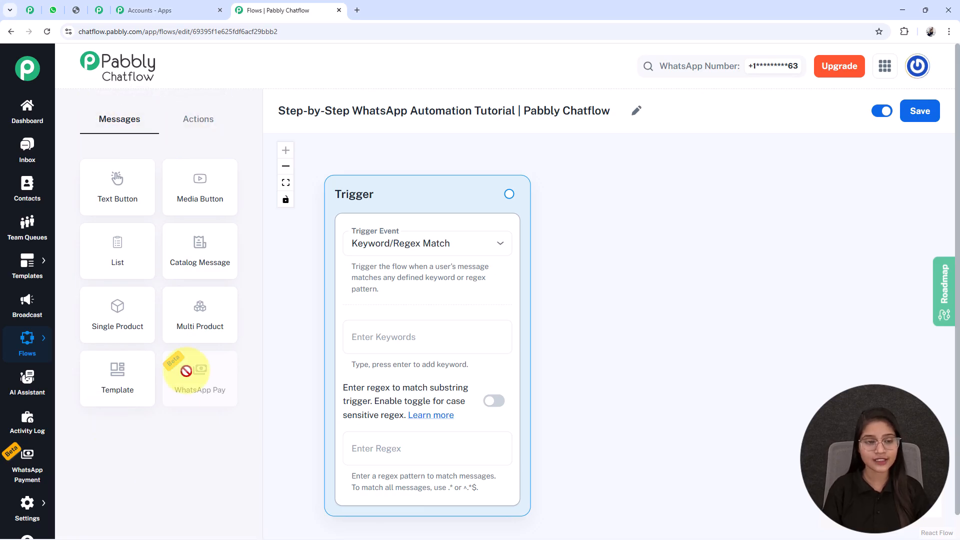
- Browse the Actions and Messages node lists available in the builder
left_click(193, 117)
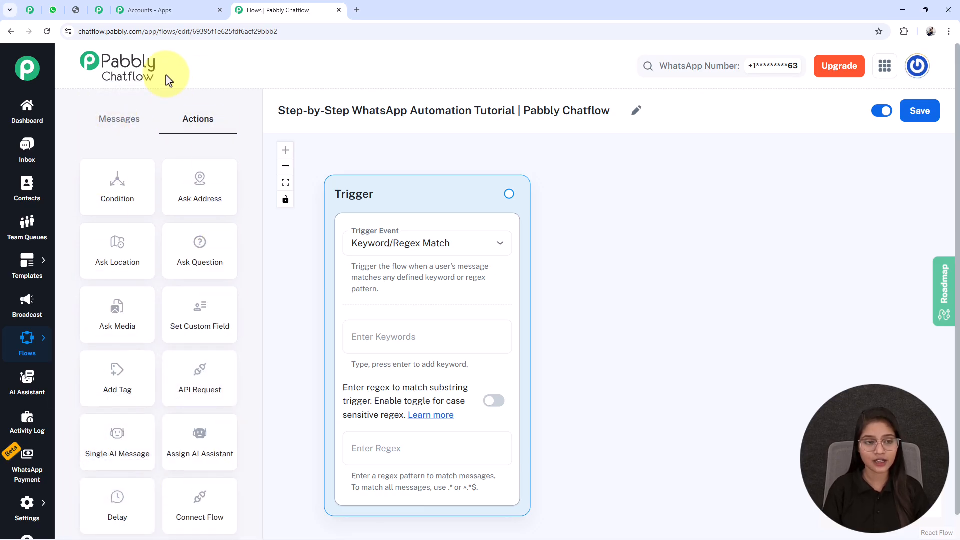
left_click(118, 121)
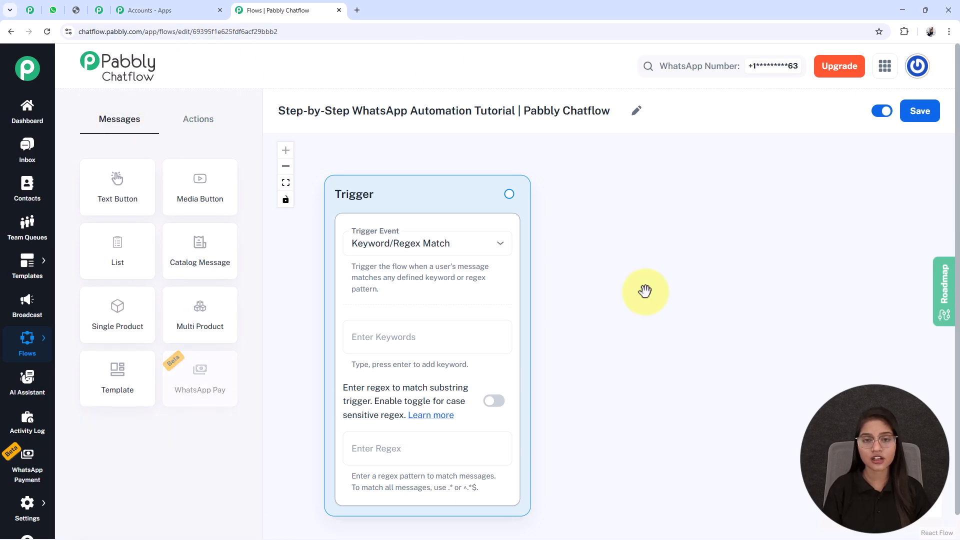
- Switch the flow's active toggle off and back on, and save the flow
left_click(878, 113)
left_click(878, 114)
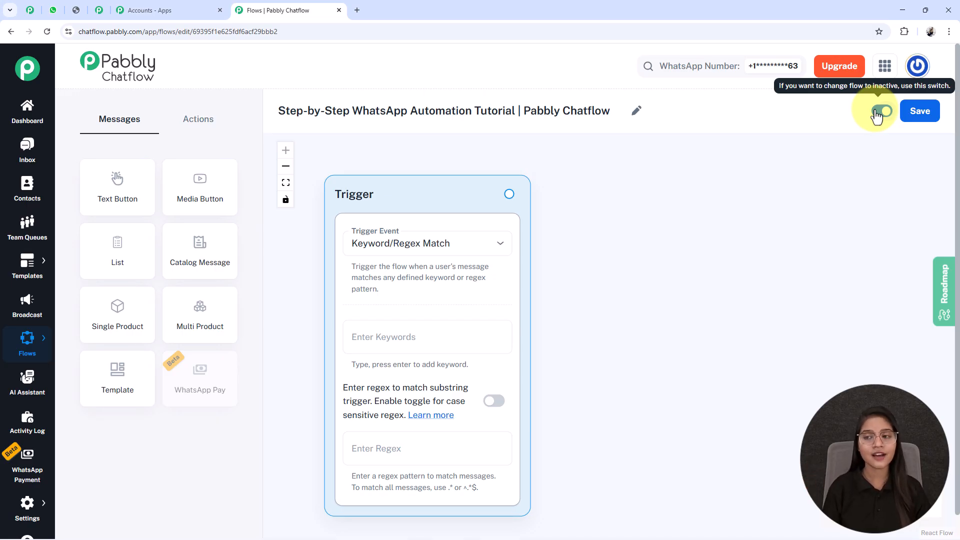
left_click(934, 112)
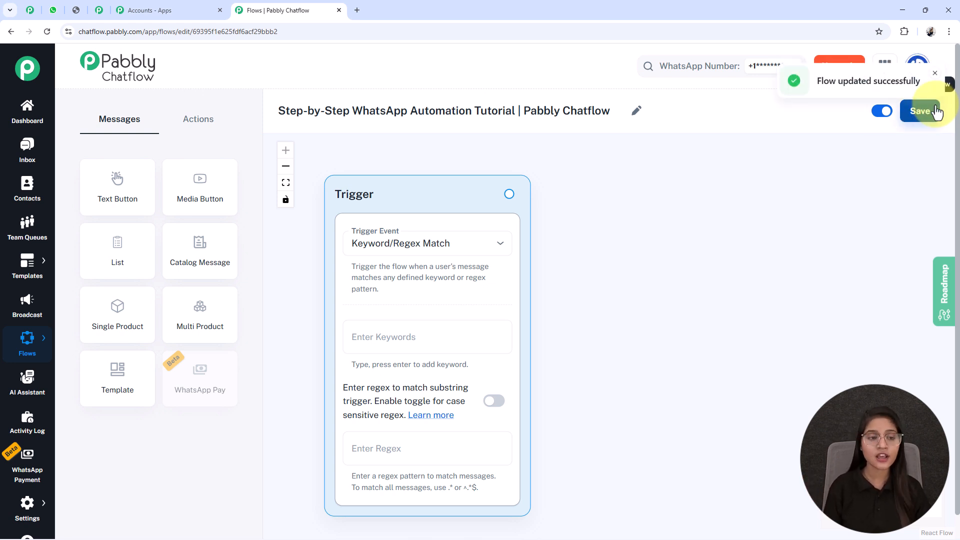
- Keep the trigger event as Keyword/Regex Match and add the keywords Hi and Hello
left_click(370, 242)
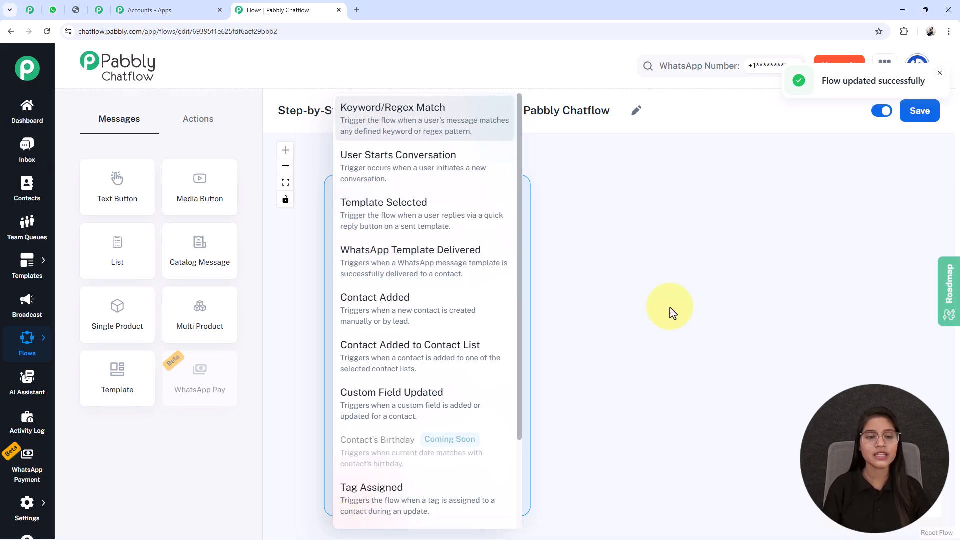
left_click(392, 129)
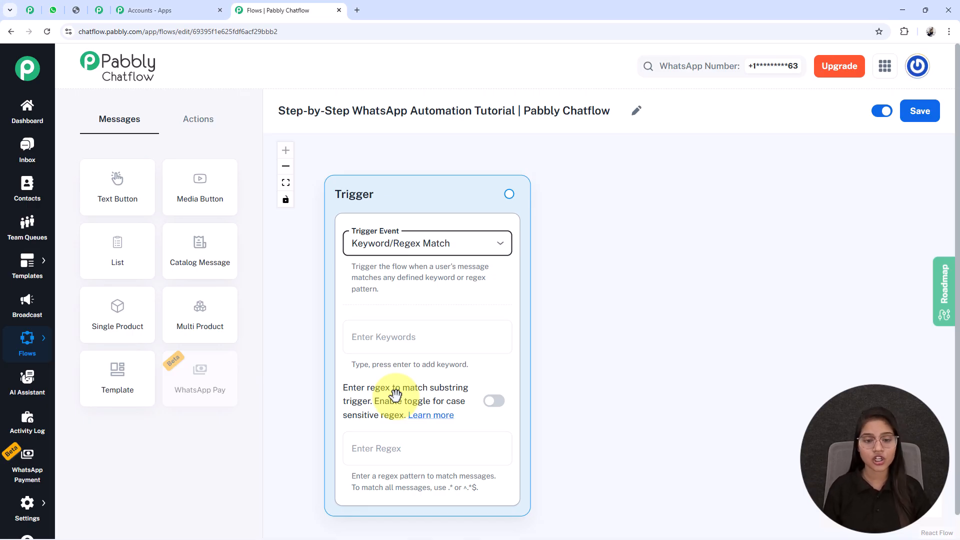
left_click(375, 342)
type("H")
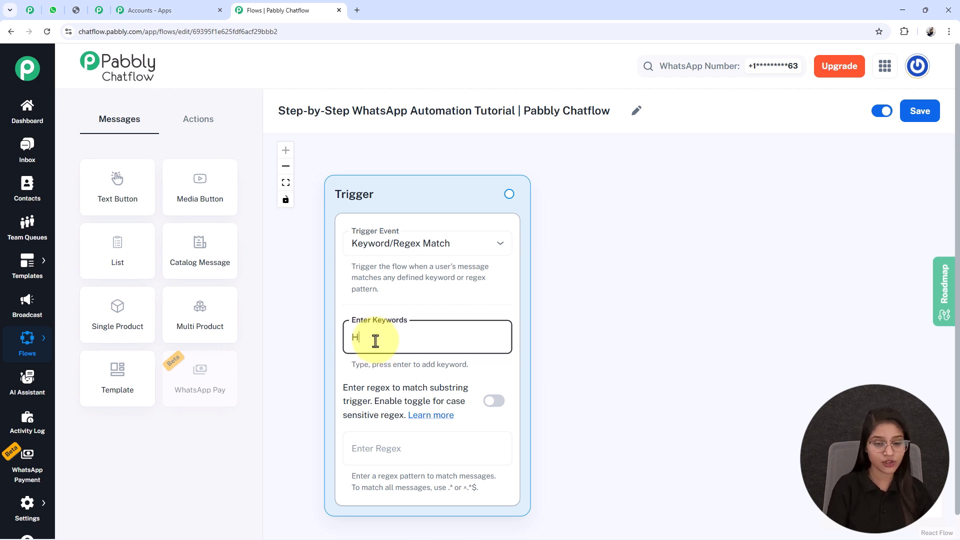
type("i")
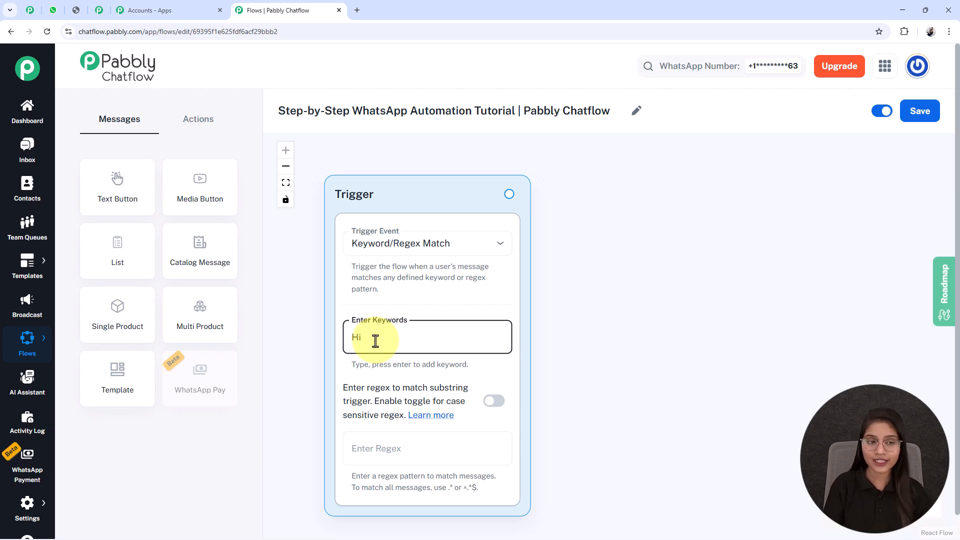
key("Return")
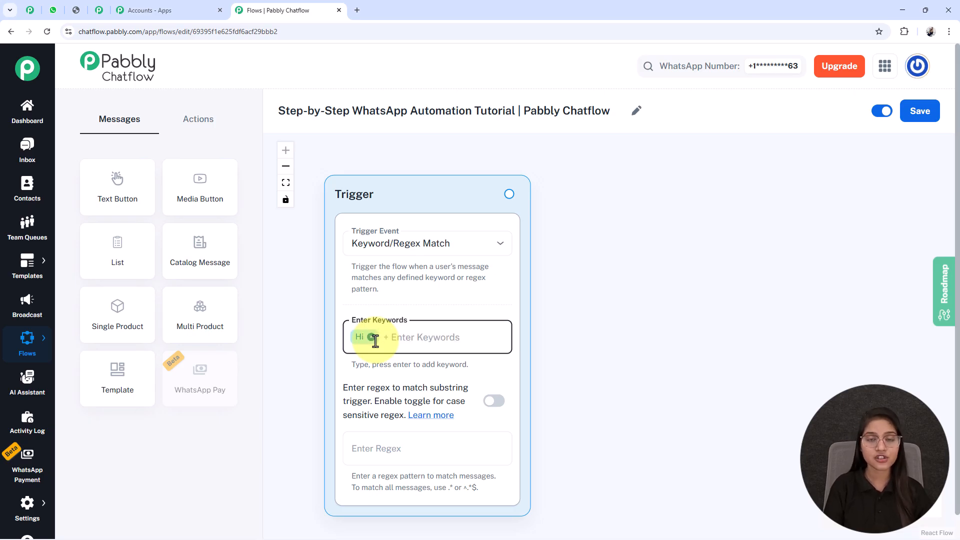
type("Hello")
key("Return")
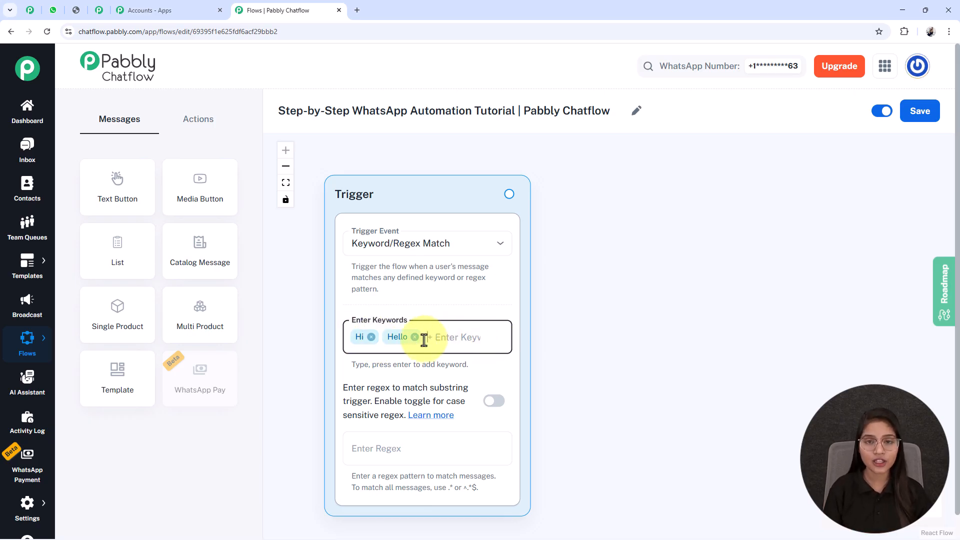
- Add a Media Button node to the canvas and place it beside the trigger
scroll(450, 333, "down", 3)
left_click_drag(546, 349, 531, 345)
left_click(389, 337)
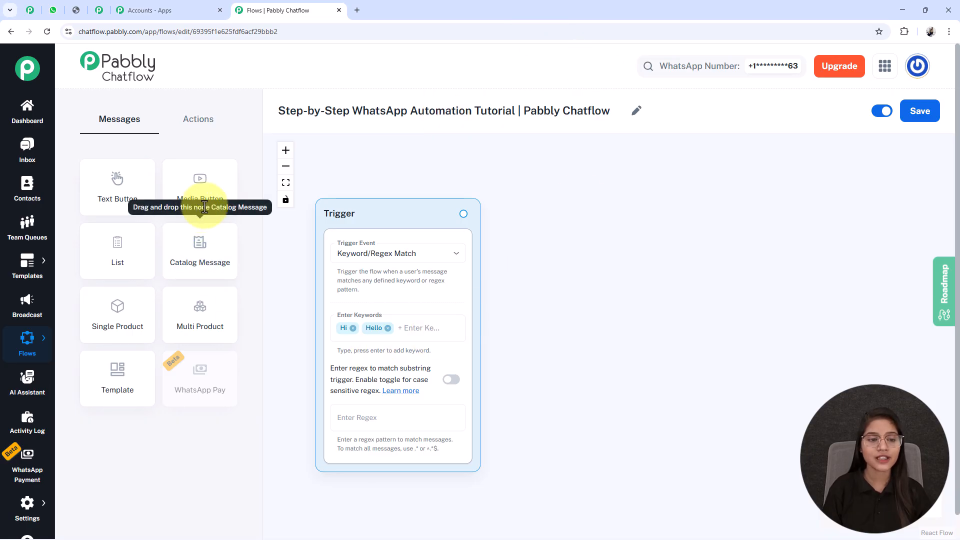
left_click_drag(211, 196, 537, 320)
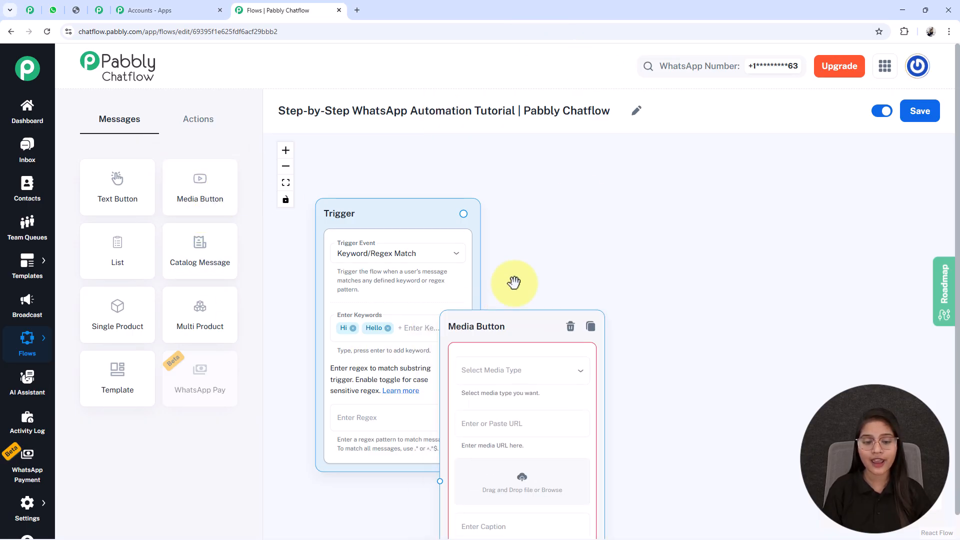
left_click_drag(477, 329, 546, 183)
- Set the Media Button's media type to Image and add a hotel image from a URL
left_click(591, 226)
left_click(580, 255)
left_click_drag(754, 317, 553, 320)
scroll(532, 306, "up", 2)
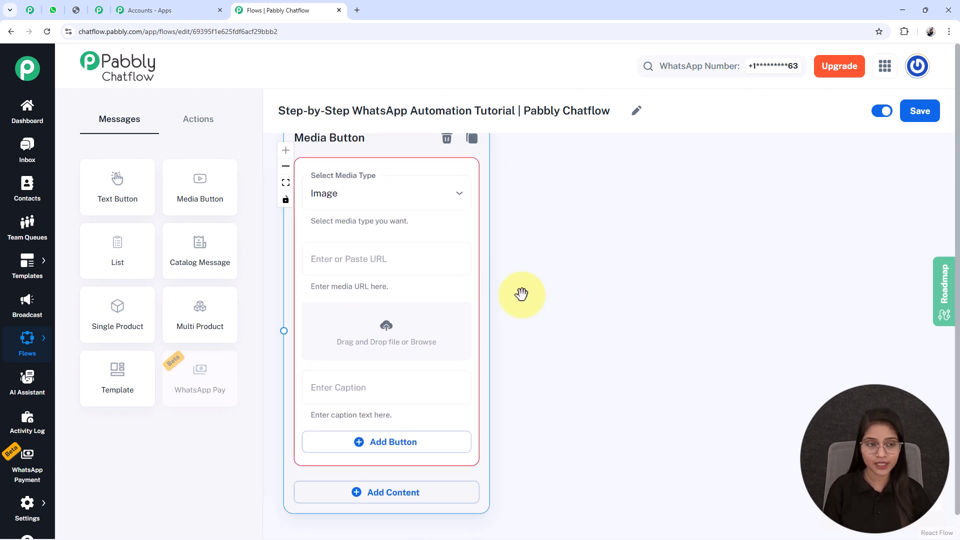
left_click(386, 327)
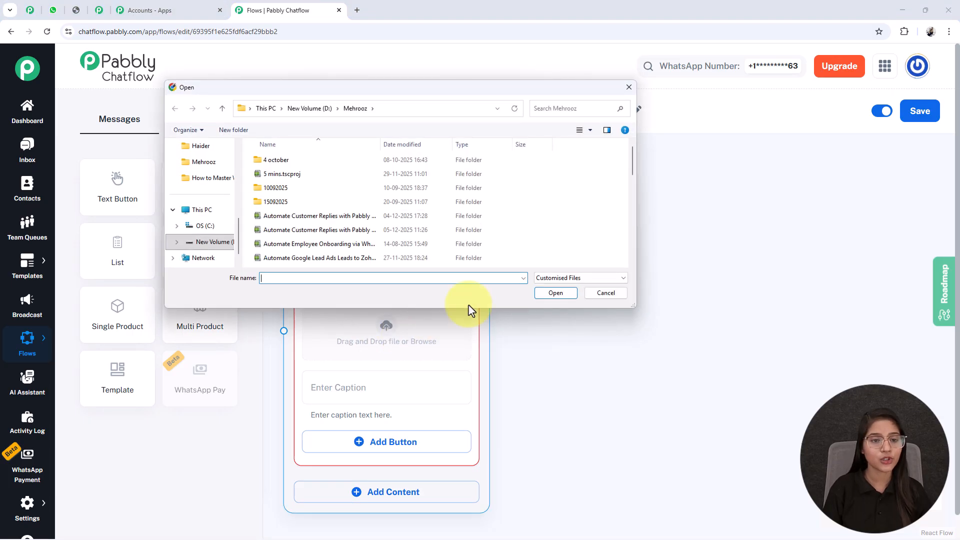
left_click(628, 87)
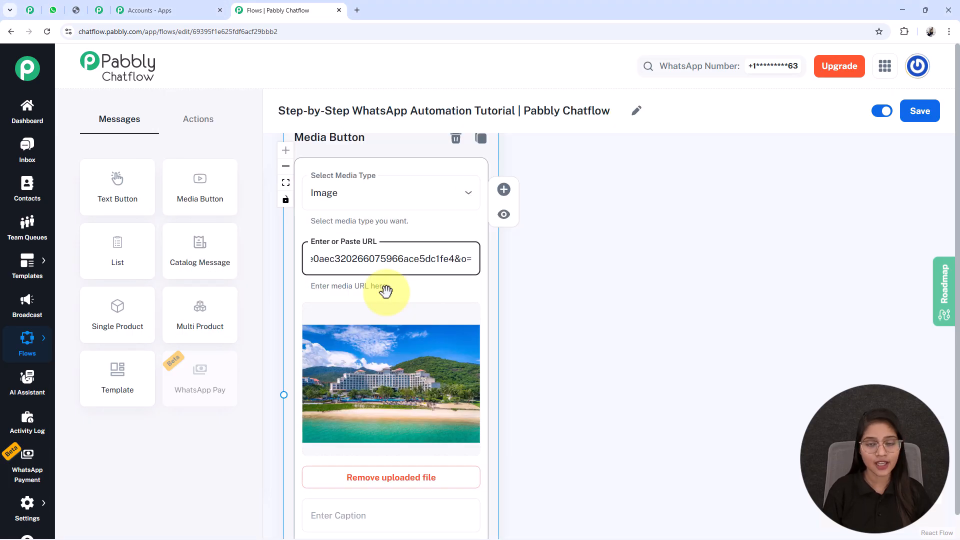
left_click_drag(542, 439, 572, 388)
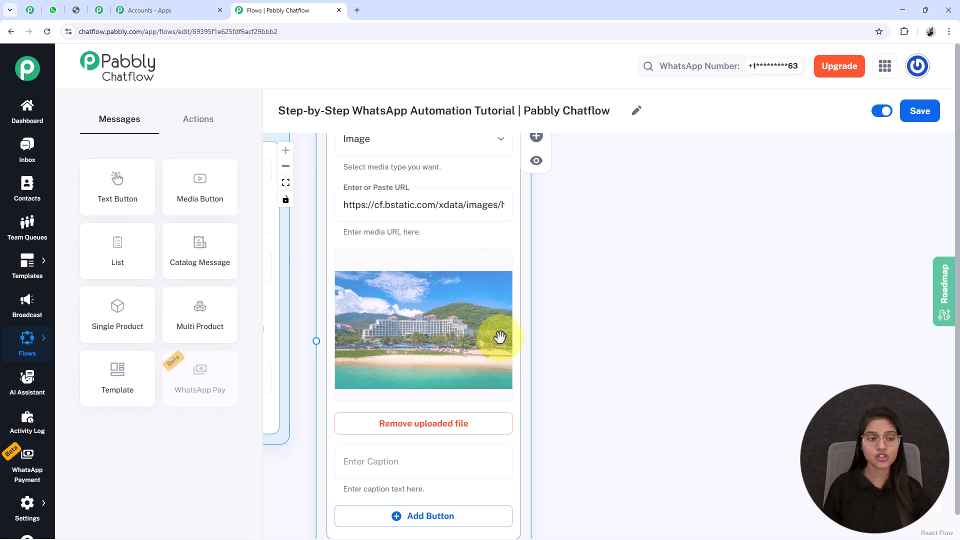
- Add Text Button content below the image in the Media Button node
scroll(500, 337, "down", 5)
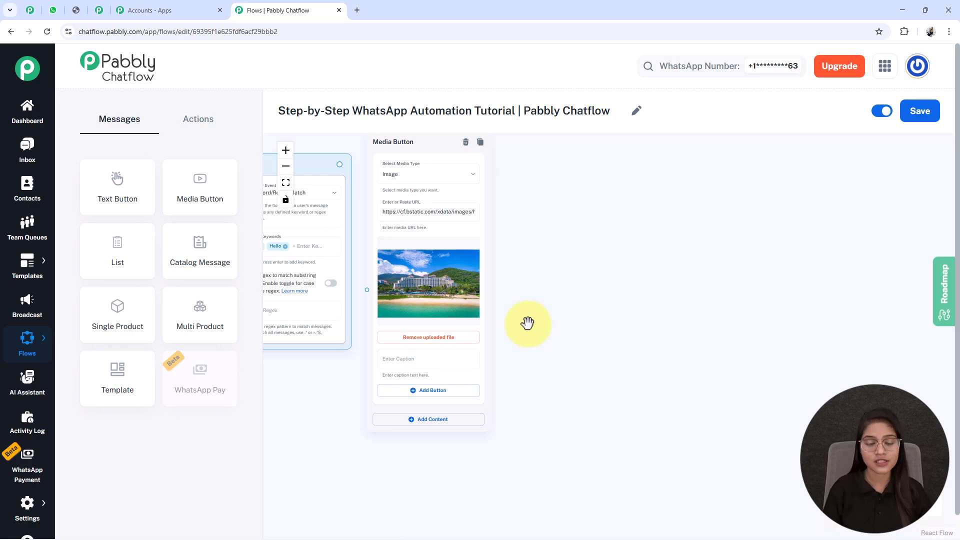
scroll(530, 330, "down", 2)
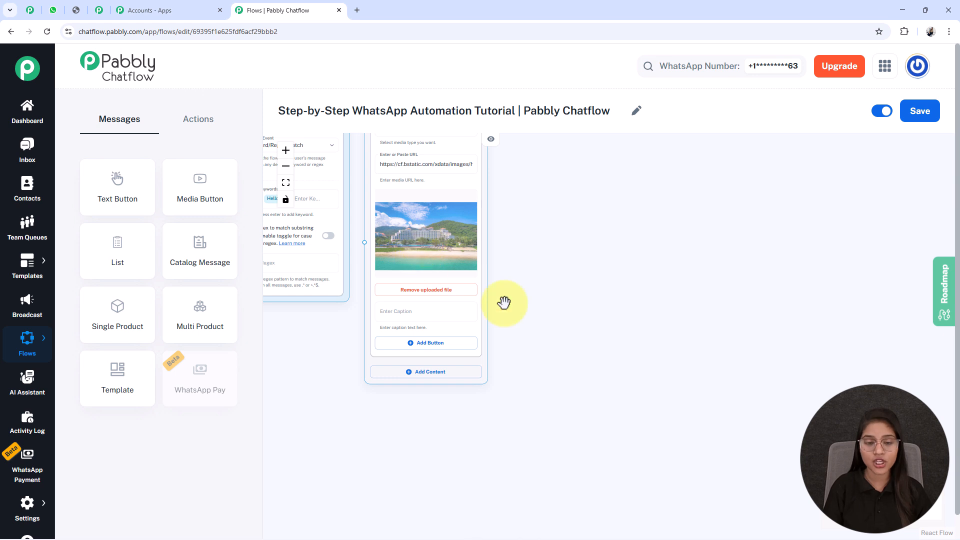
left_click(421, 373)
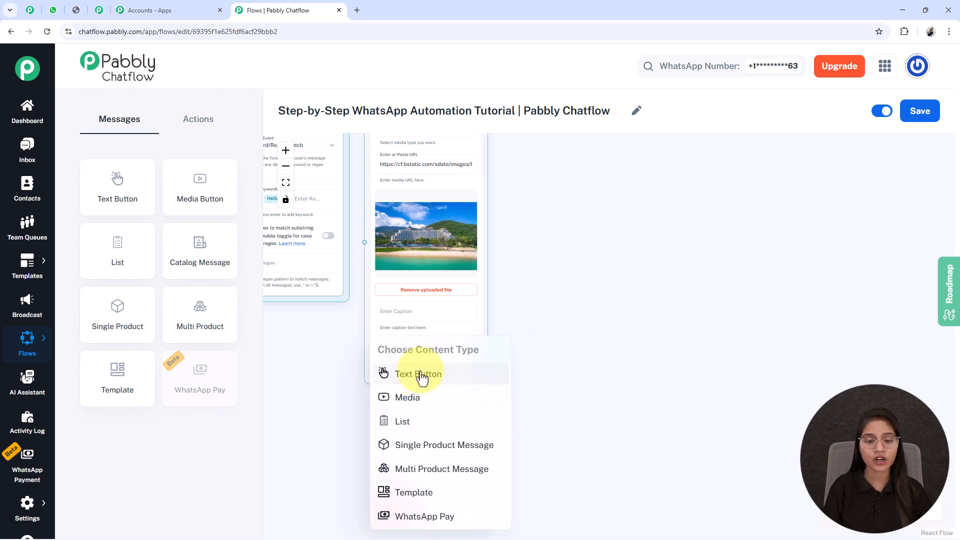
left_click(421, 373)
- Paste the OceanView Resort welcome message ending "How may I assist you today?" into the message field
left_click_drag(553, 454, 570, 385)
scroll(343, 331, "up", 2)
scroll(343, 331, "up", 3)
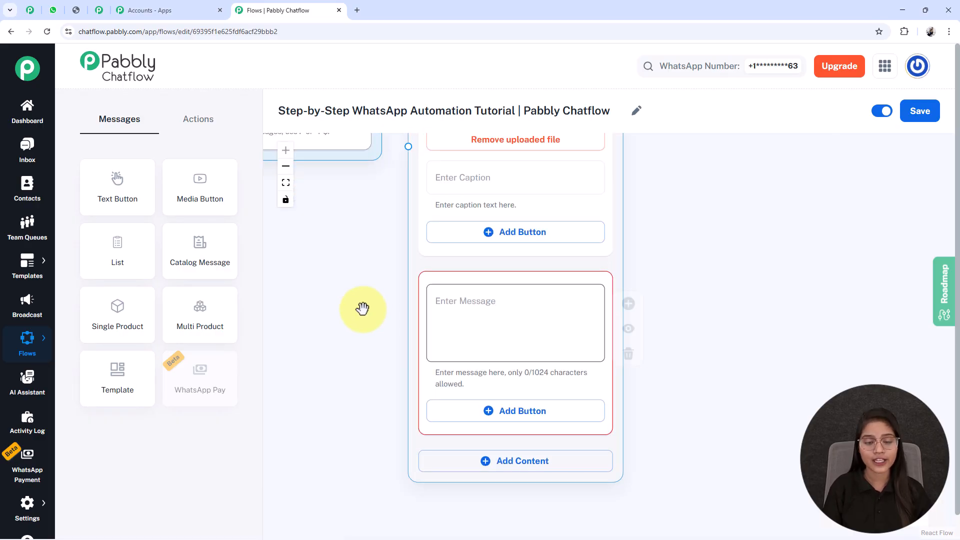
left_click(485, 312)
key("ctrl+v")
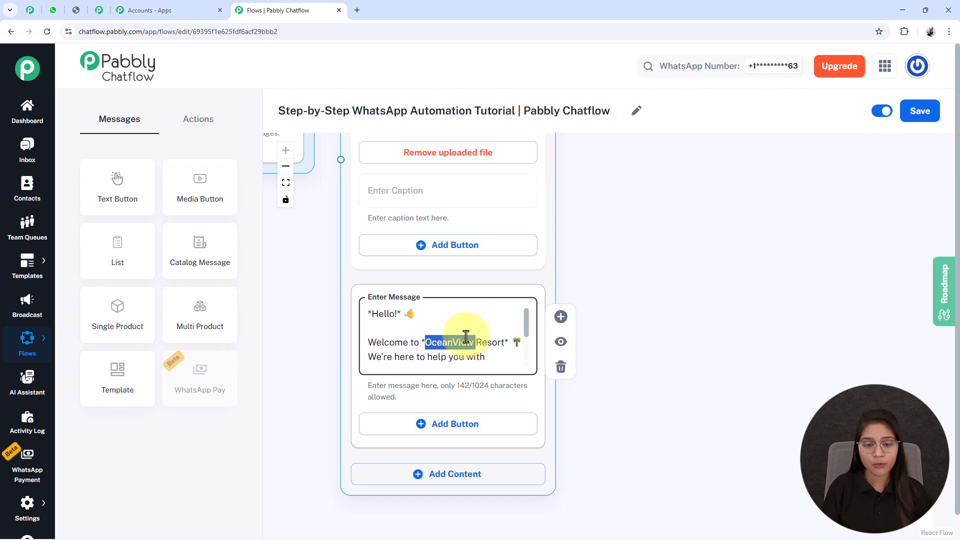
- Add three reply buttons labelled Book a Room, Room Rates and Contact Support
scroll(465, 337, "down", 3)
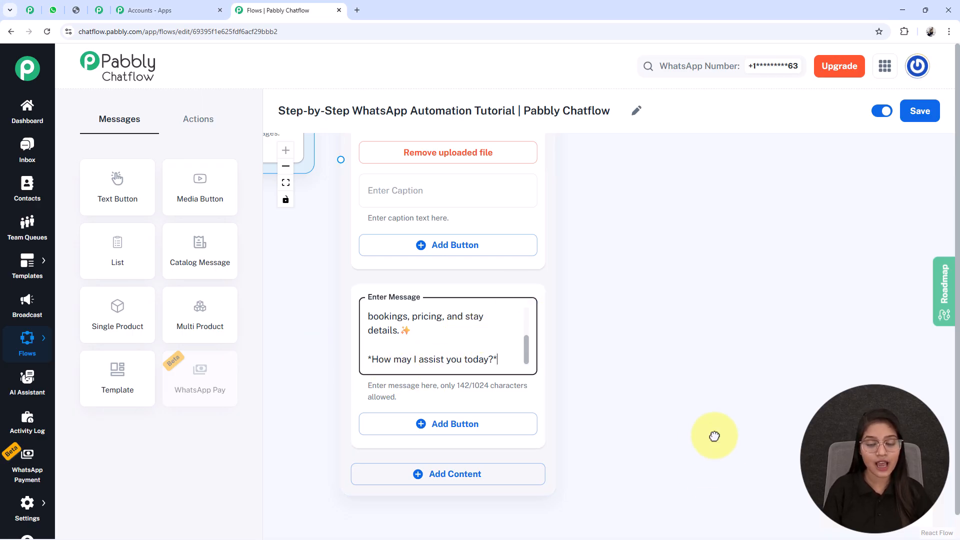
scroll(707, 463, "down", 3)
left_click(403, 282)
left_click(397, 353)
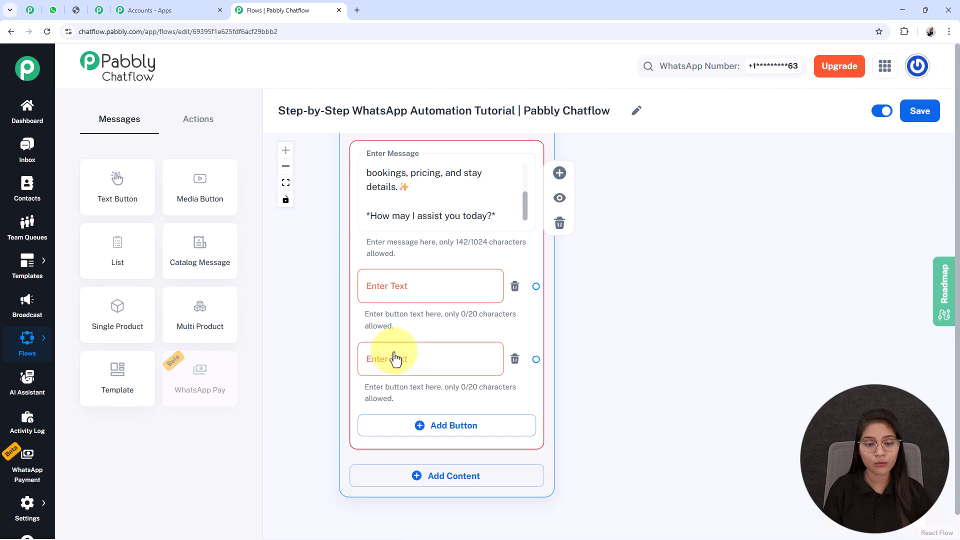
left_click(430, 425)
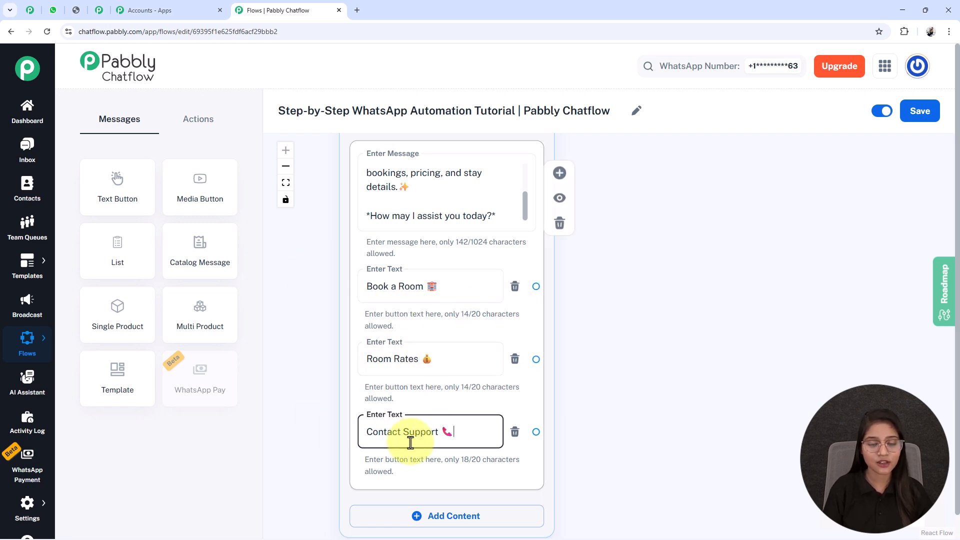
- Review the trigger and Media Button nodes across the canvas
scroll(407, 440, "down", 5)
left_click_drag(330, 345, 365, 456)
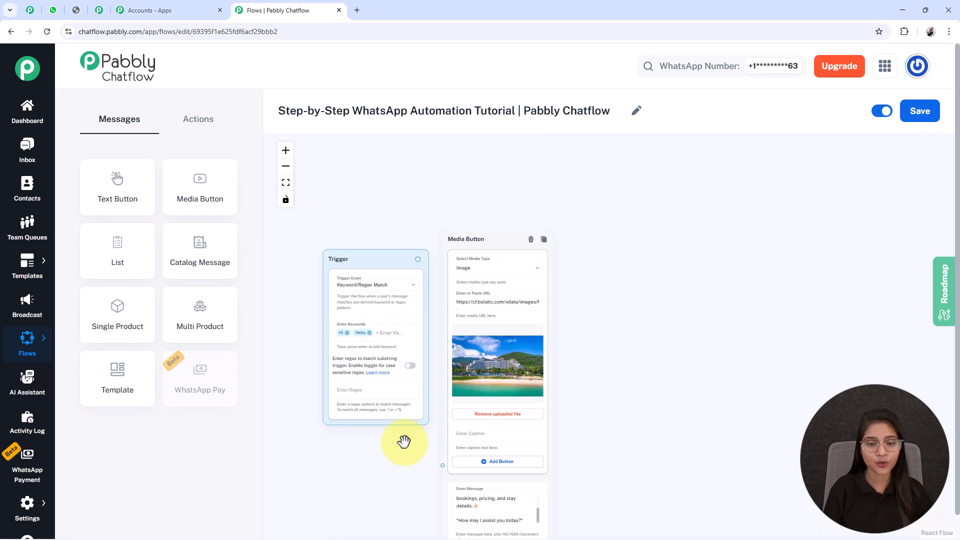
left_click_drag(545, 451, 542, 412)
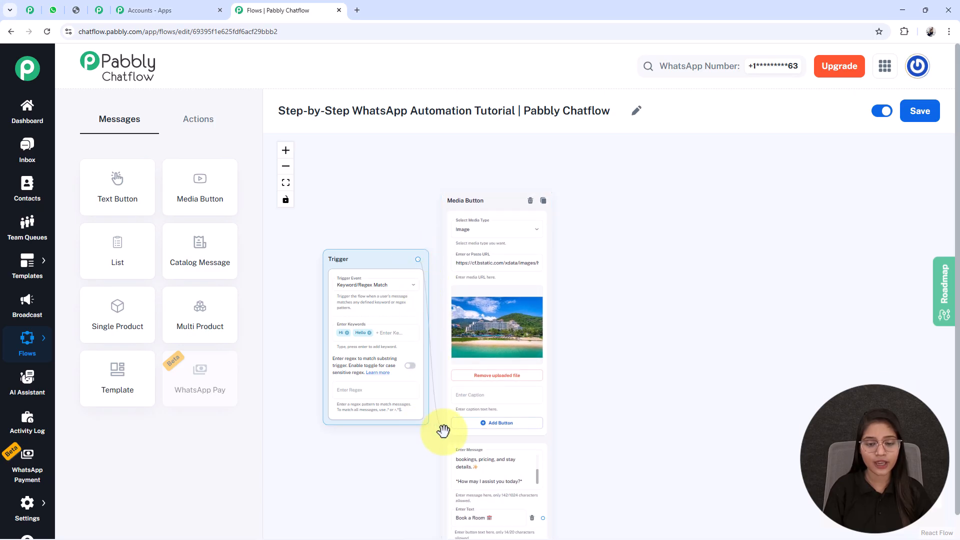
left_click_drag(653, 448, 591, 246)
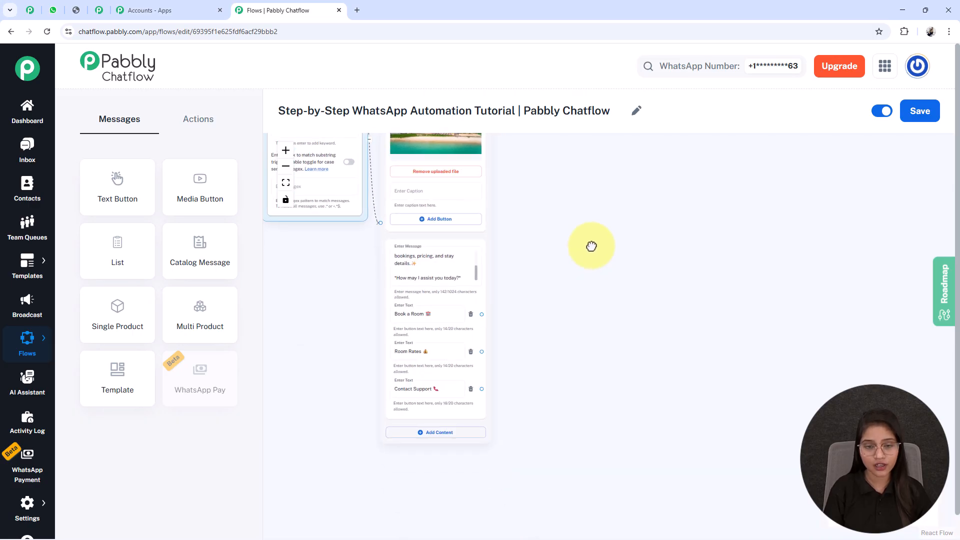
left_click_drag(568, 325, 610, 459)
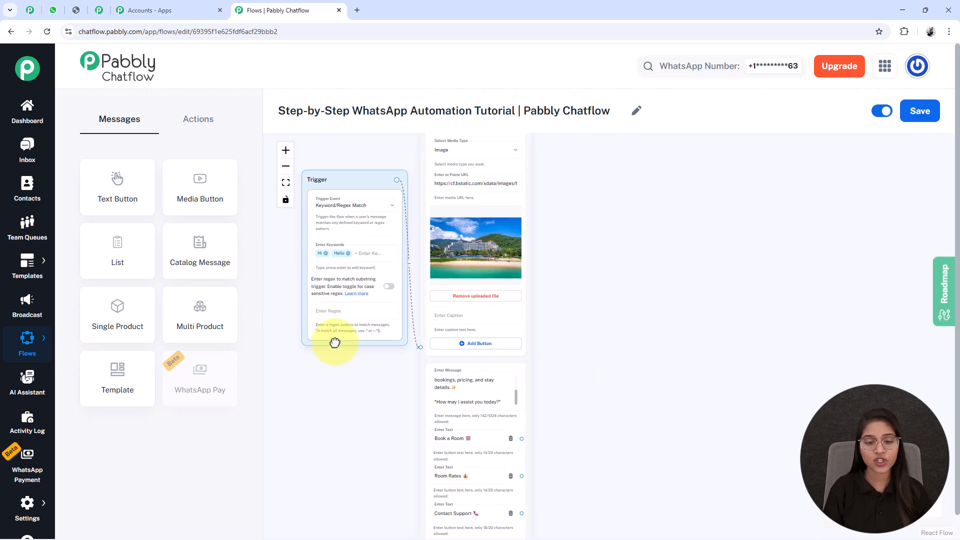
- Add a List node to the canvas beside the welcome message node
left_click_drag(347, 334, 326, 349)
left_click_drag(629, 451, 530, 353)
scroll(530, 353, "up", 3)
scroll(530, 353, "down", 3)
scroll(530, 353, "up", 3)
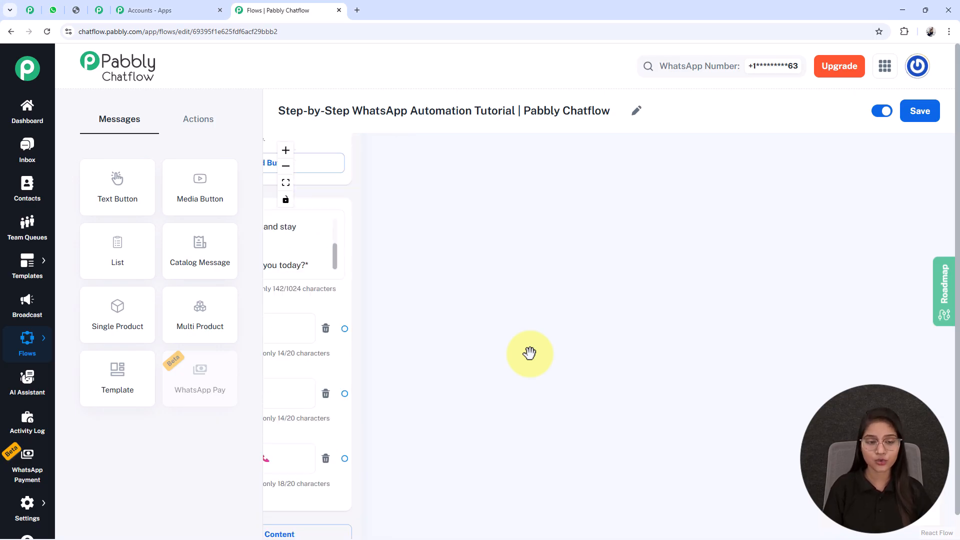
left_click_drag(554, 342, 655, 315)
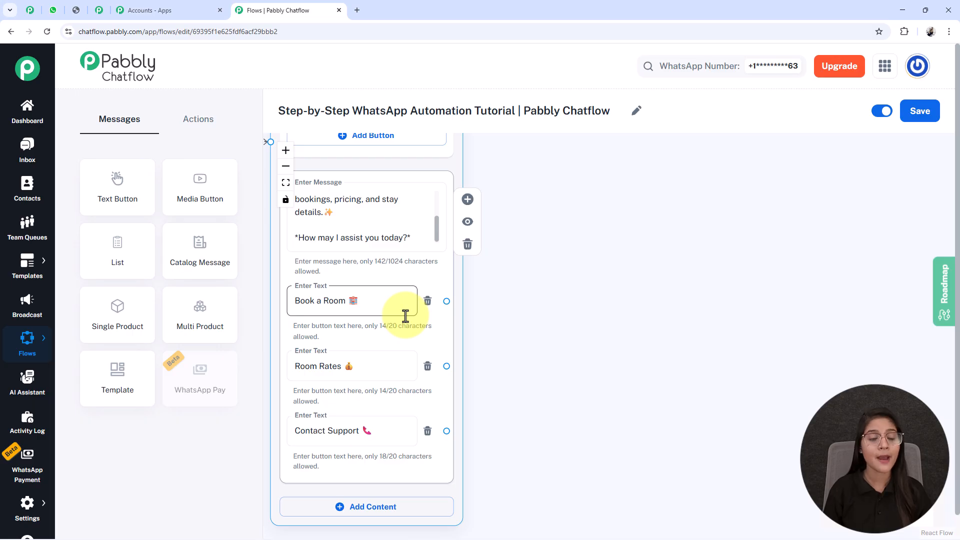
left_click(679, 153)
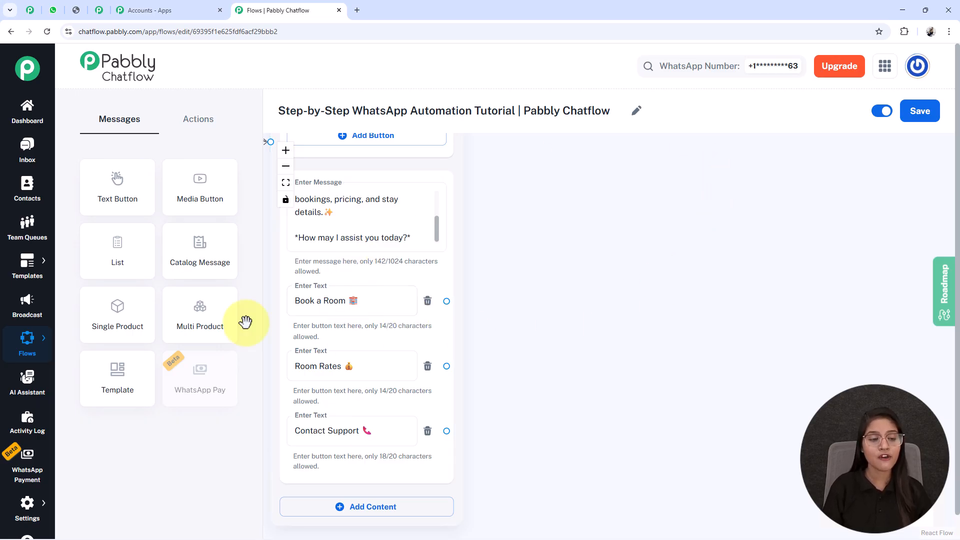
left_click_drag(120, 253, 466, 276)
left_click_drag(376, 275, 655, 405)
left_click(781, 350)
scroll(782, 350, "down", 2)
left_click_drag(735, 354, 578, 381)
left_click(381, 221)
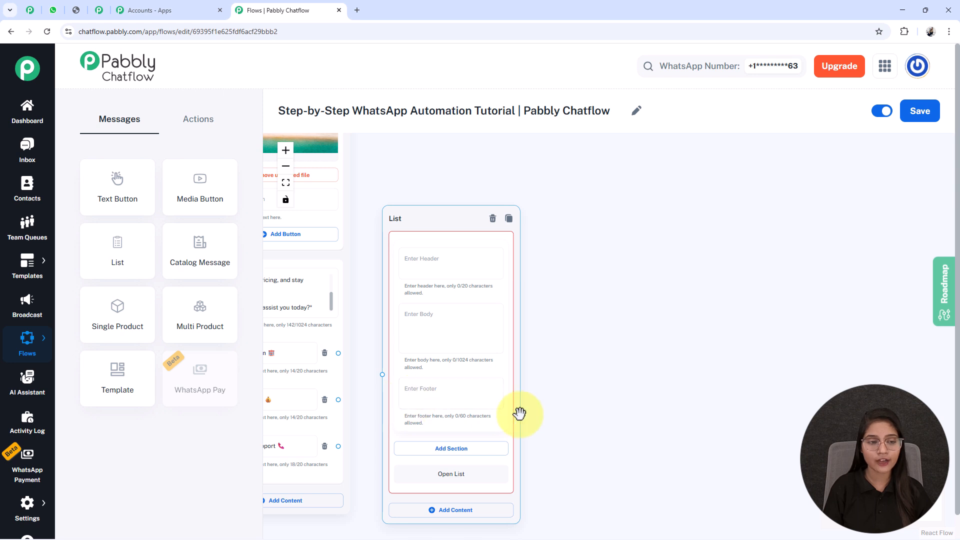
- Paste "*Great! Please choose the room type* 👇" into the List node's body
scroll(455, 294, "up", 3)
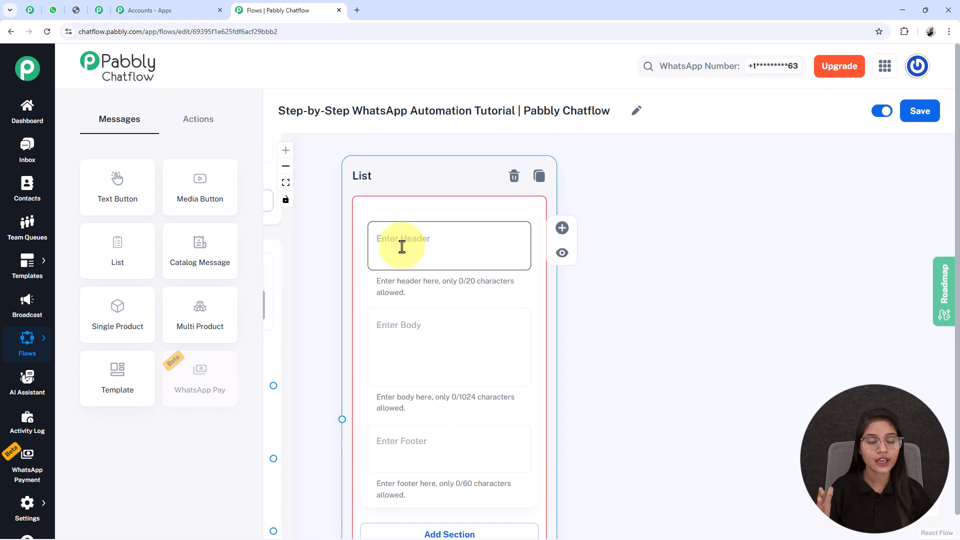
scroll(553, 400, "down", 3)
left_click_drag(579, 285, 551, 305)
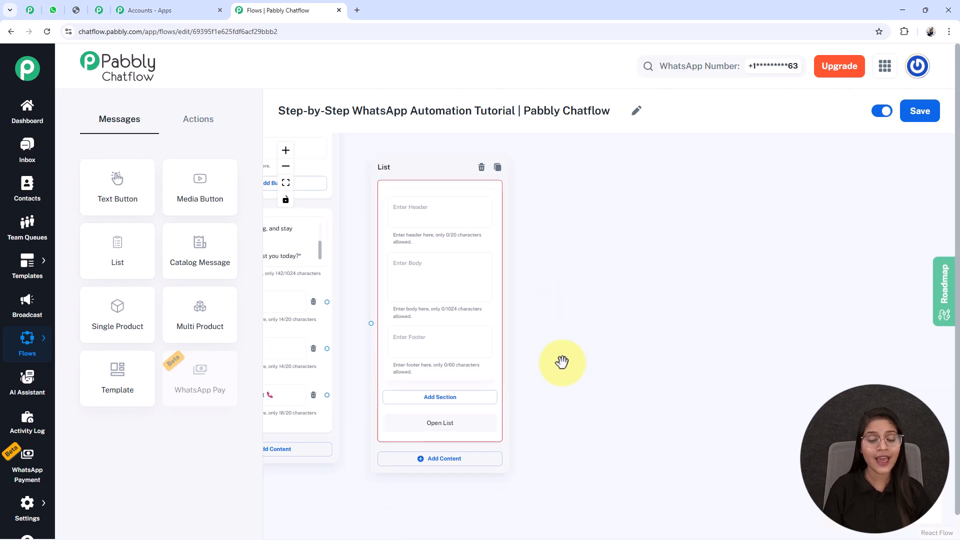
scroll(435, 285, "up", 3)
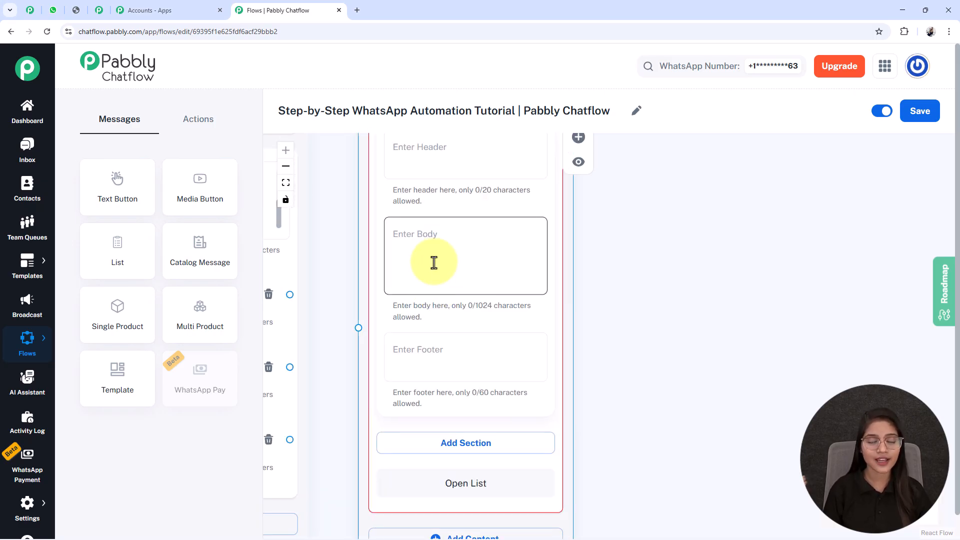
type("*Great! Please choose the room type* 👇")
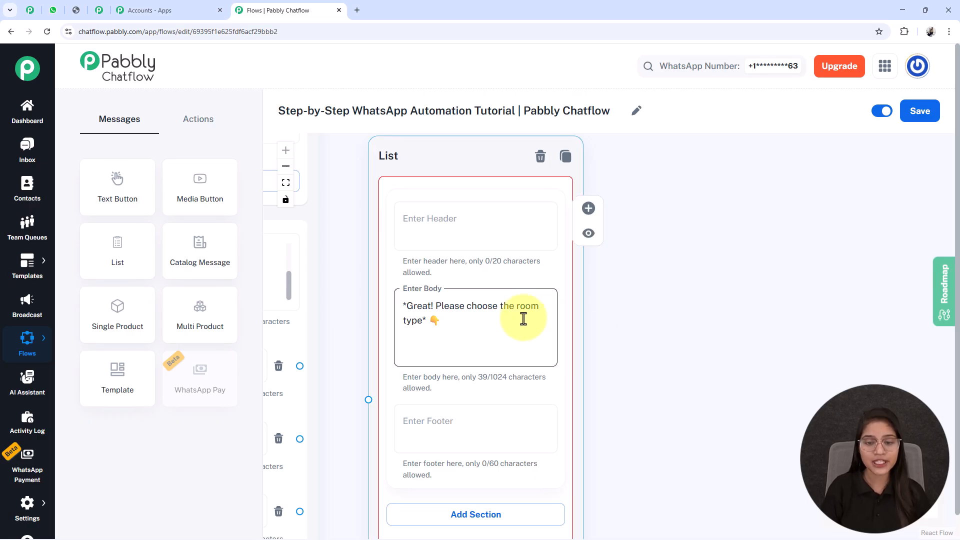
- Add a section to the list and title it Room Type
left_click_drag(707, 418, 714, 266)
left_click(497, 254)
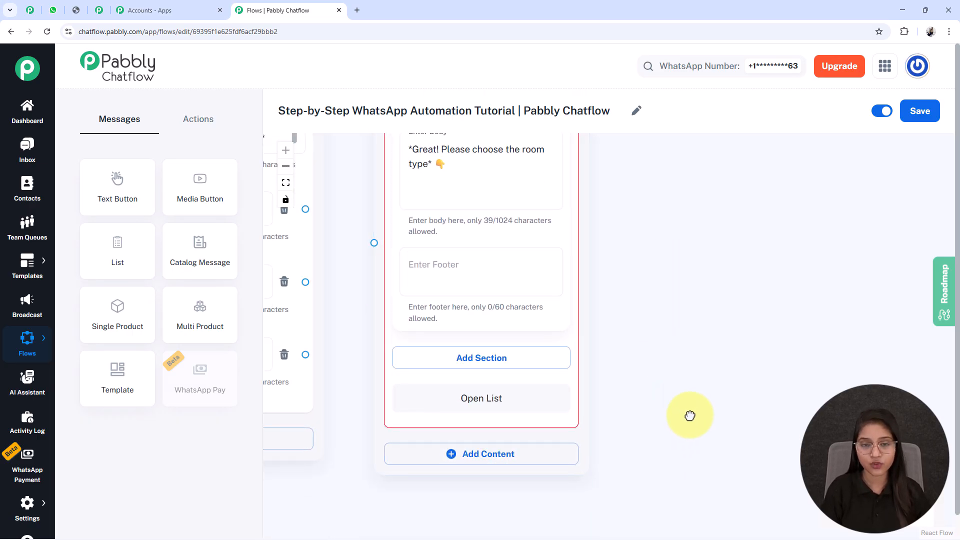
left_click_drag(690, 422, 689, 411)
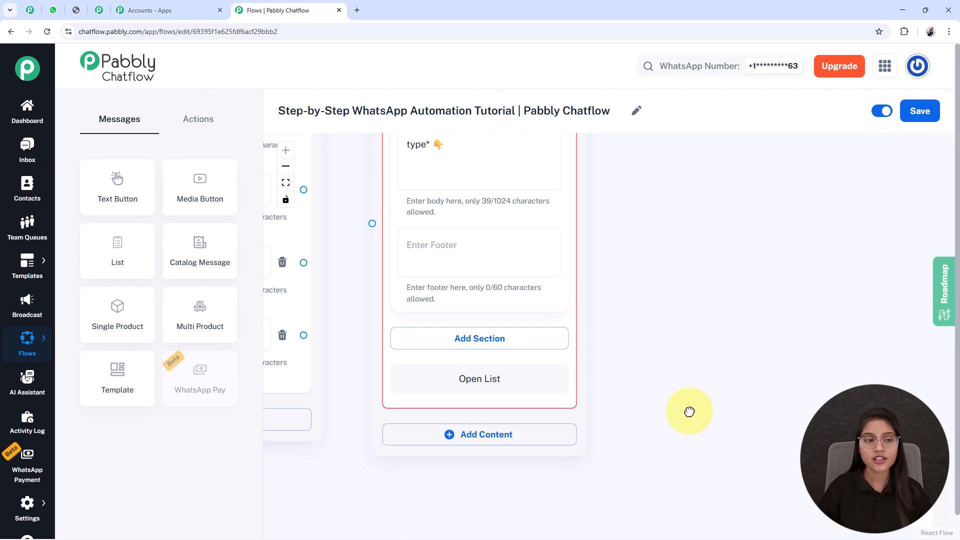
left_click(434, 343)
left_click(429, 367)
type("Room")
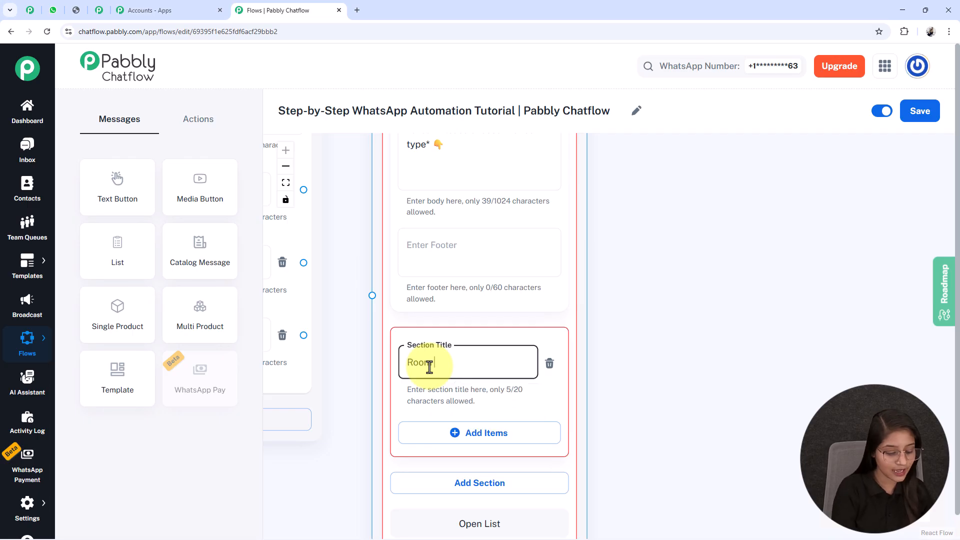
type(" Type")
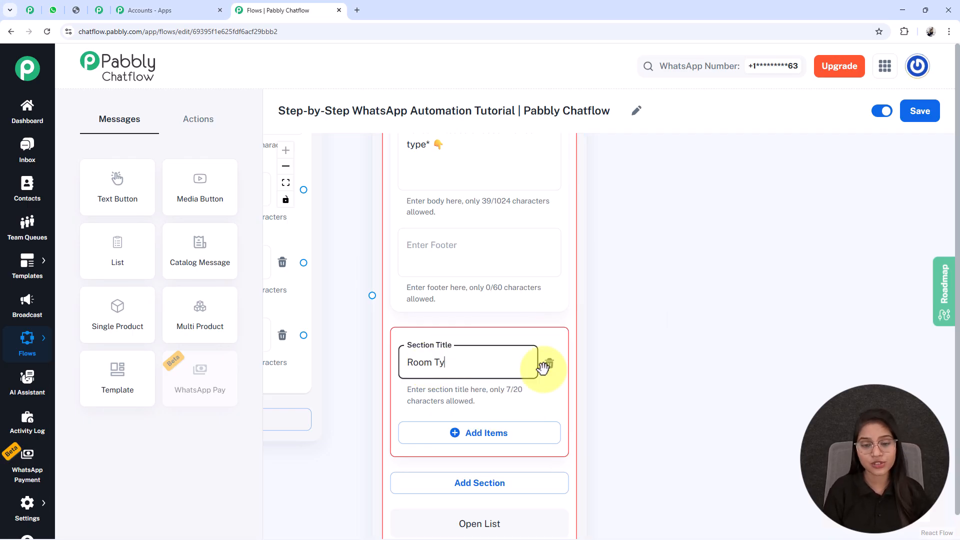
left_click_drag(691, 390, 683, 279)
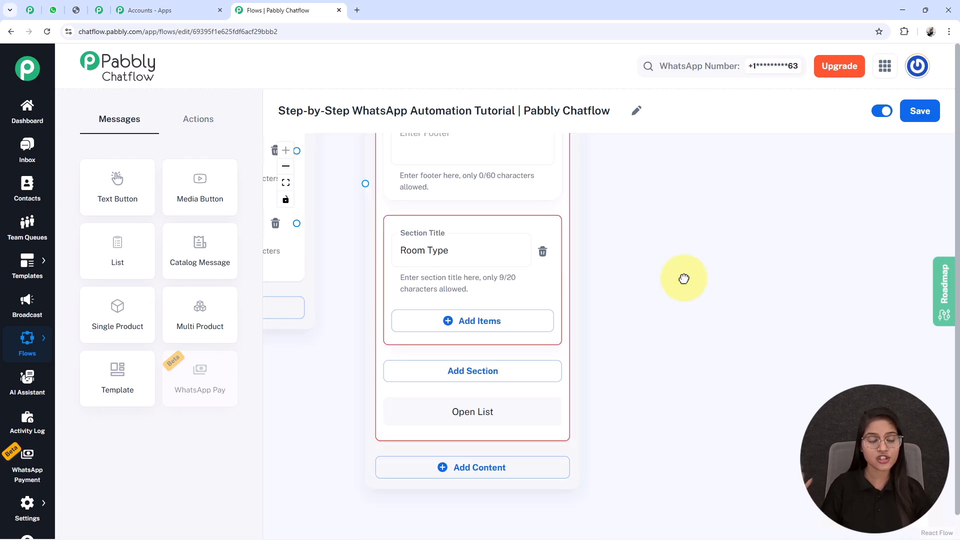
- Add four items titled Deluxe Room, Sea View Room, Family Suite and Private Villa to the Room Type section
left_click(456, 324)
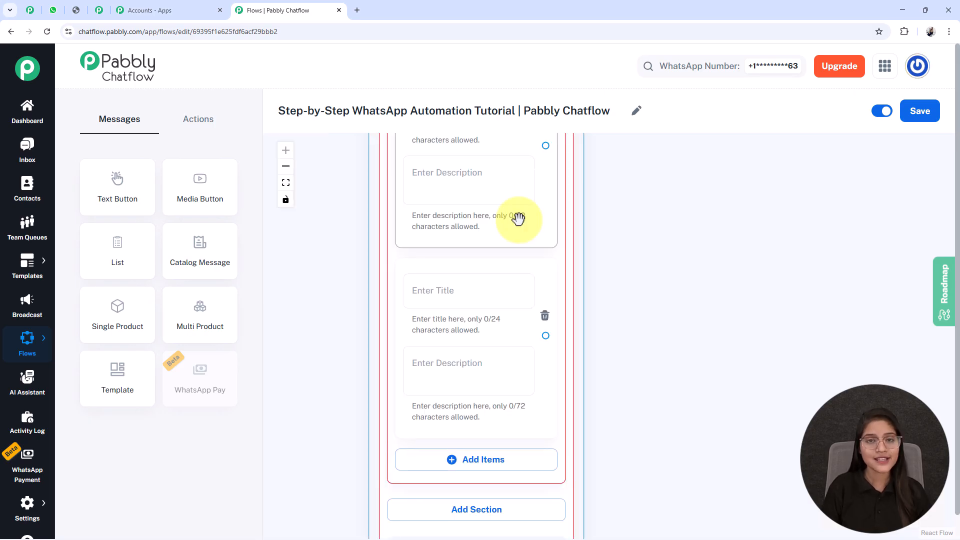
left_click(455, 460)
scroll(700, 394, "down", 3)
left_click_drag(685, 304, 536, 269)
scroll(557, 249, "down", 2)
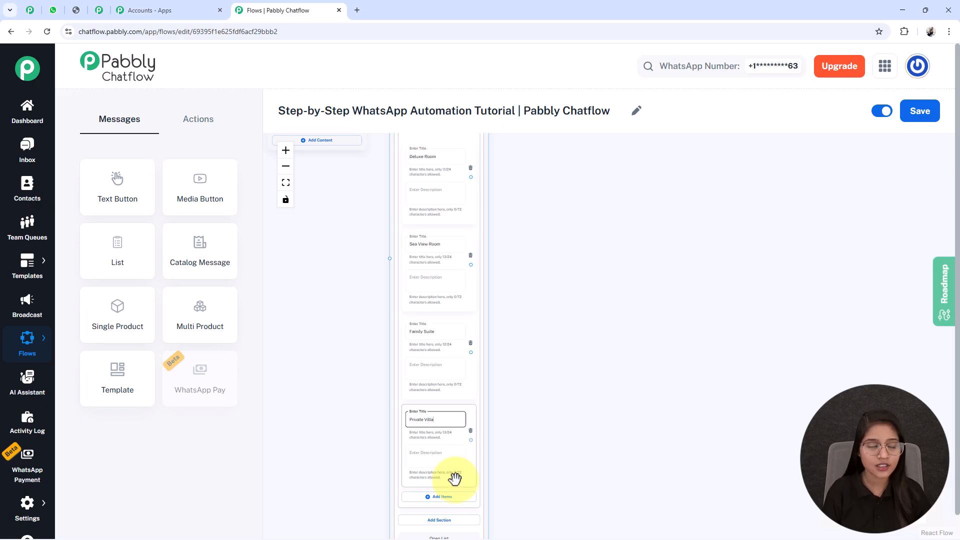
left_click(455, 479)
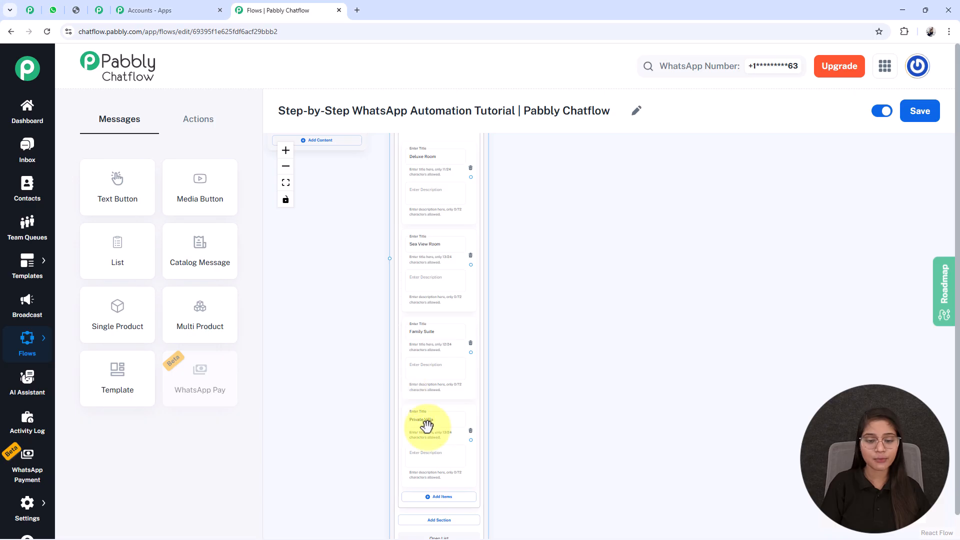
scroll(377, 267, "down", 3)
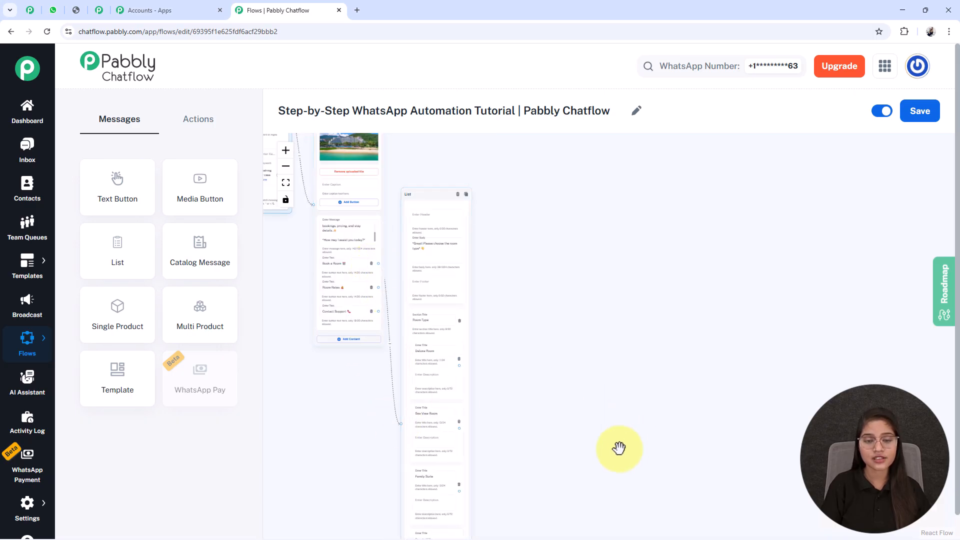
scroll(625, 447, "down", 5)
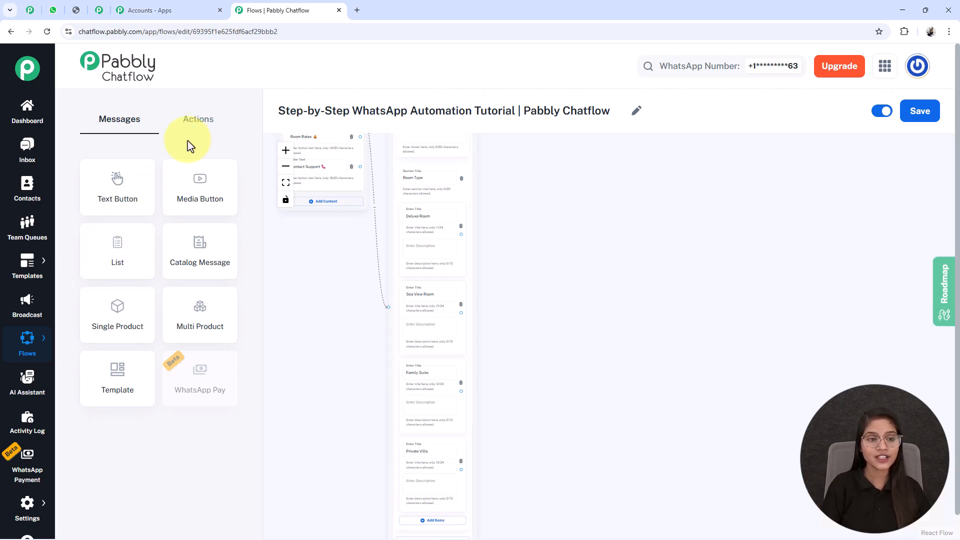
- Add a Set Custom Field action to the canvas and select the RoomType contact field
left_click(195, 122)
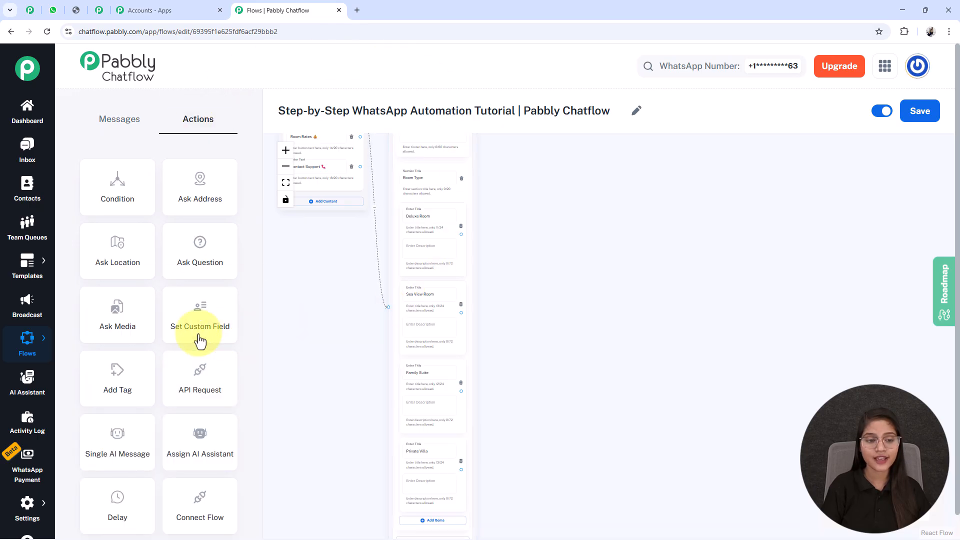
left_click_drag(200, 341, 561, 388)
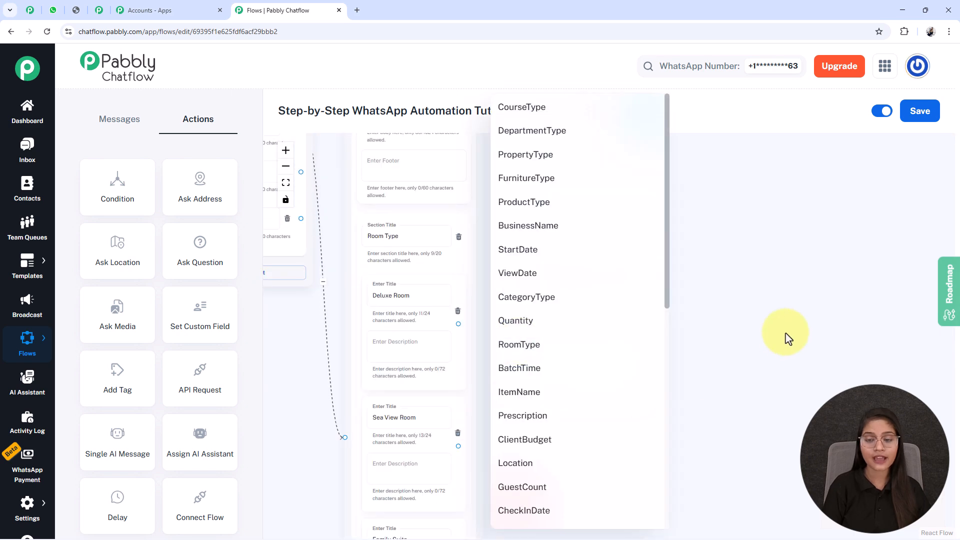
left_click(573, 316)
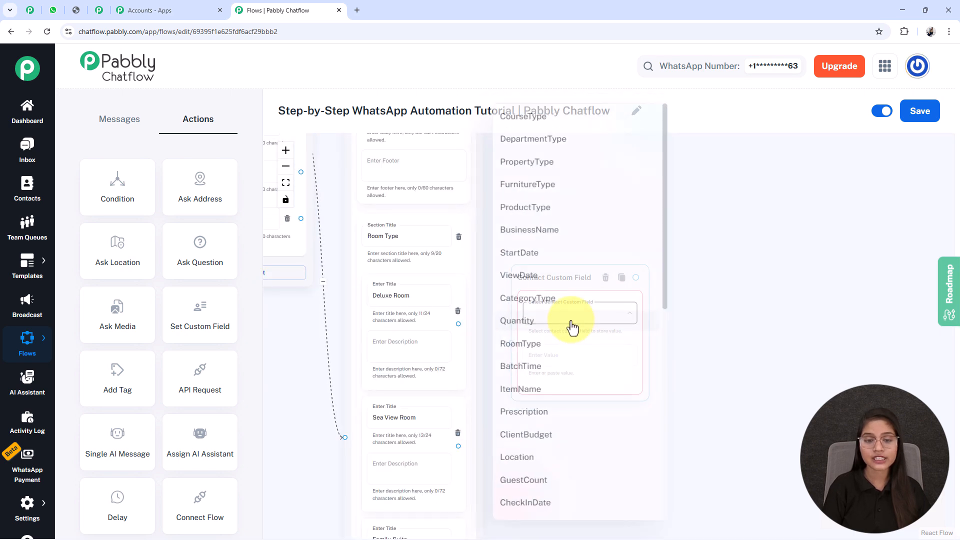
left_click(527, 344)
- Copy the Deluxe Room item title into the custom field's value
left_click_drag(638, 439, 619, 411)
left_click(380, 267)
key("ctrl+c")
left_click(536, 325)
key("ctrl+v")
- Connect the Deluxe Room list item to the Contact Custom Field node and save the flow
scroll(524, 367, "up", 3)
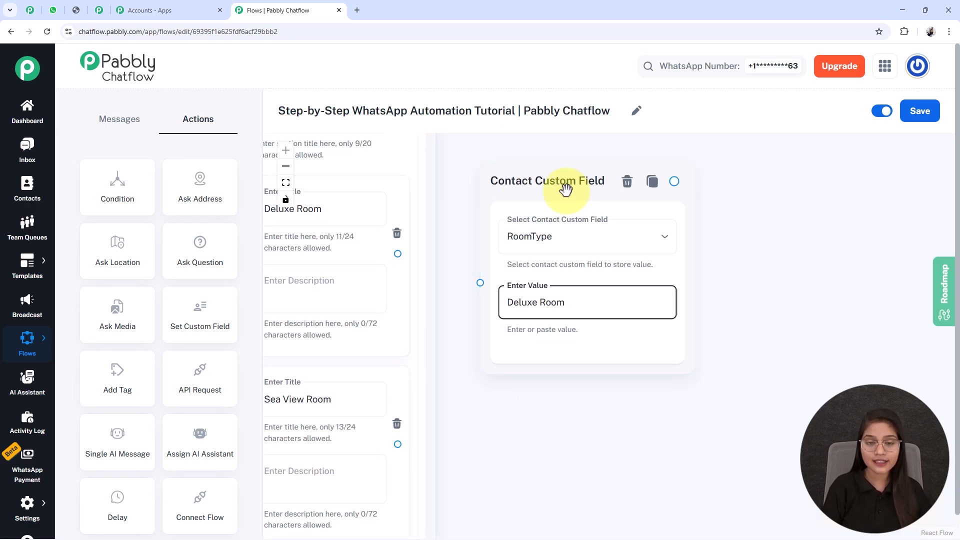
left_click(326, 227)
left_click(463, 270)
left_click_drag(495, 276, 540, 291)
left_click_drag(542, 216, 532, 201)
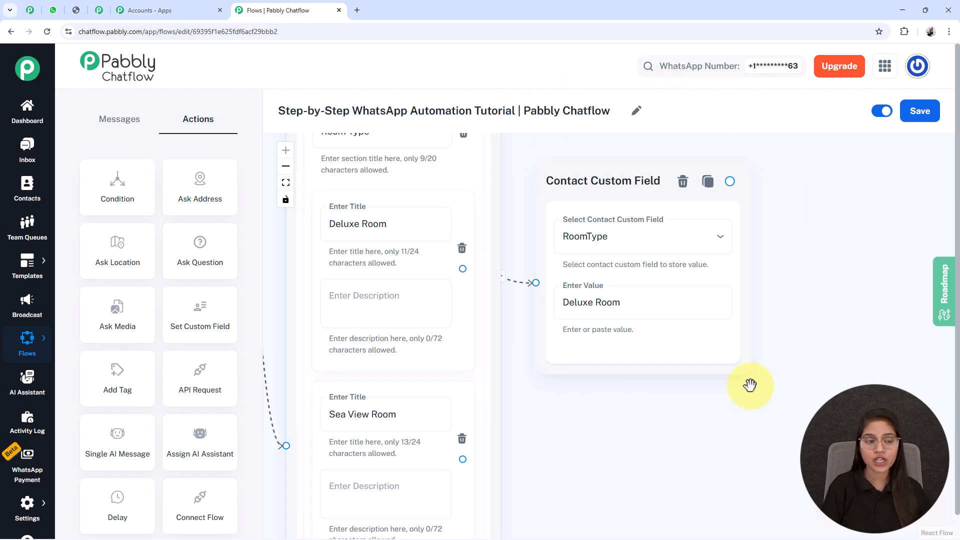
left_click(907, 120)
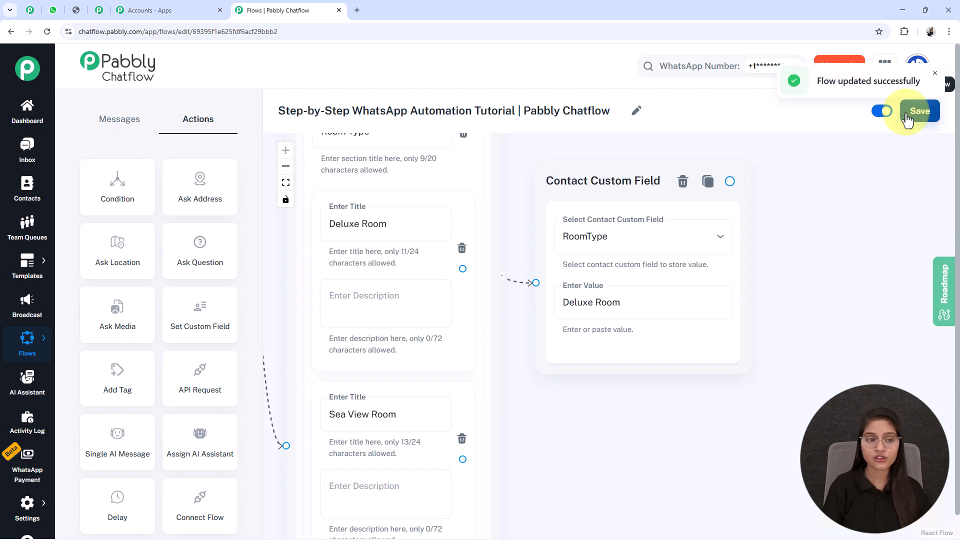
- Open the Contact Custom Fields settings in a new browser tab and switch to it
left_click(634, 262)
scroll(633, 262, "down", 3)
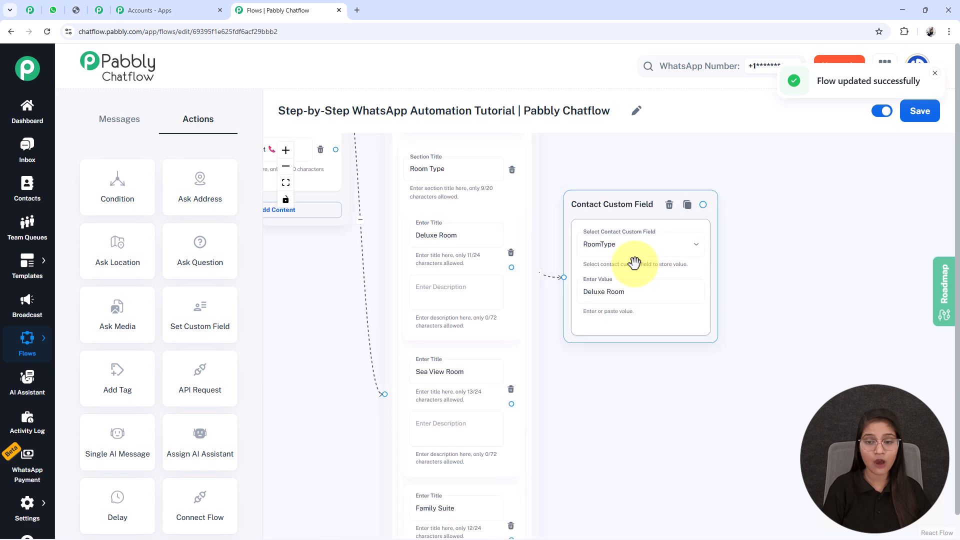
left_click(733, 395)
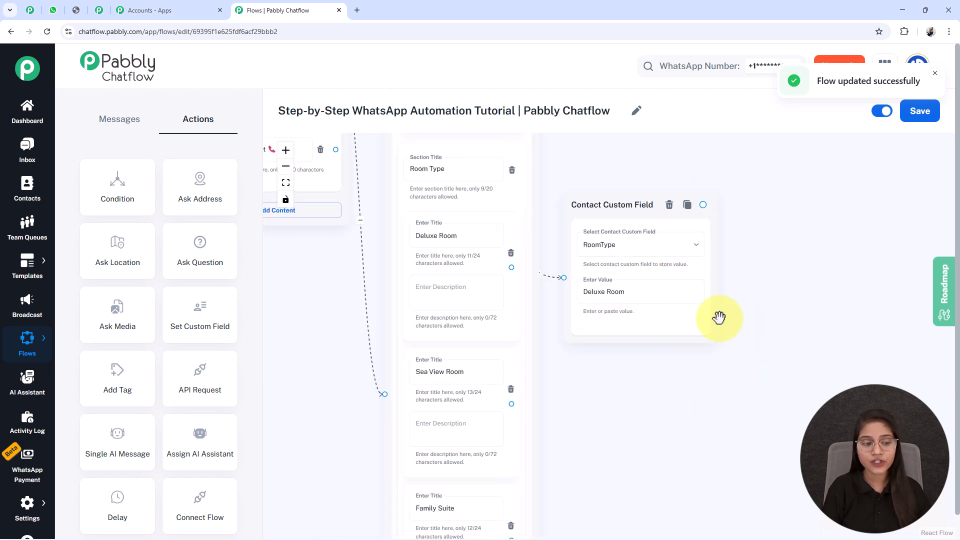
mouse_move(22, 506)
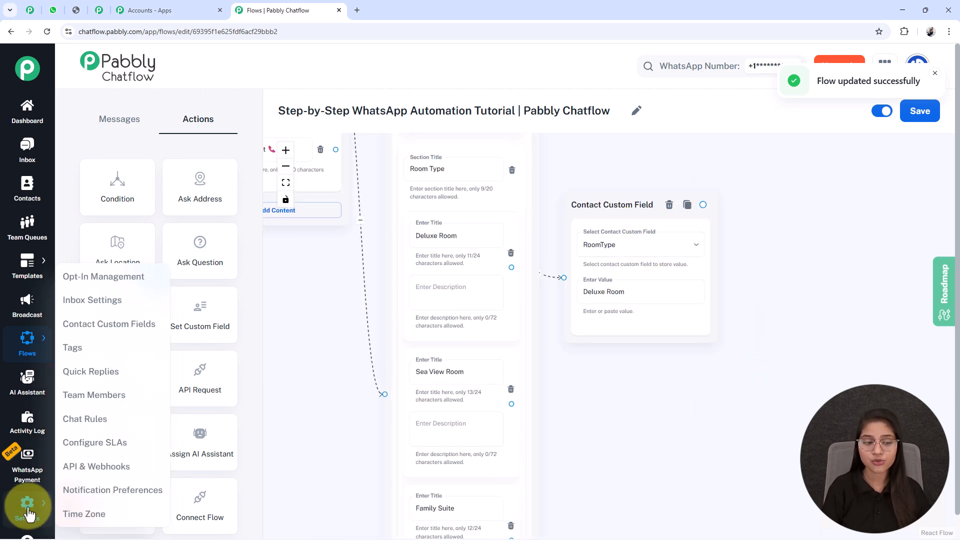
right_click(122, 325)
left_click(129, 340)
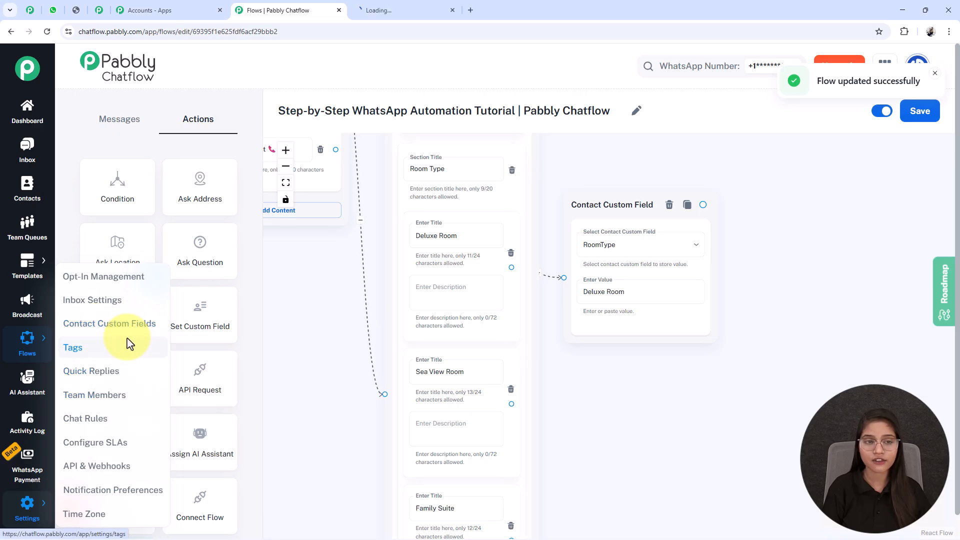
left_click(395, 10)
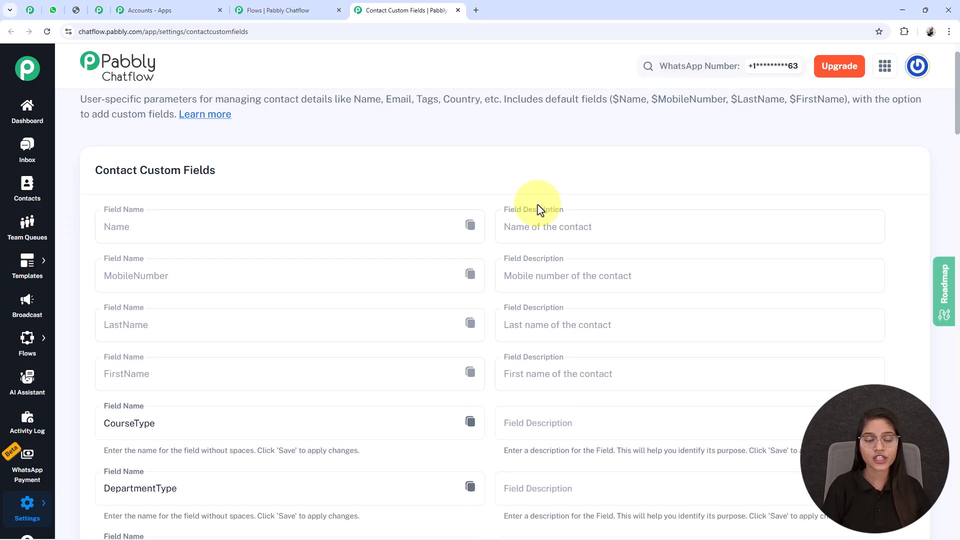
- Scroll through the contact custom fields list and select the RoomType field name
scroll(540, 209, "down", 8)
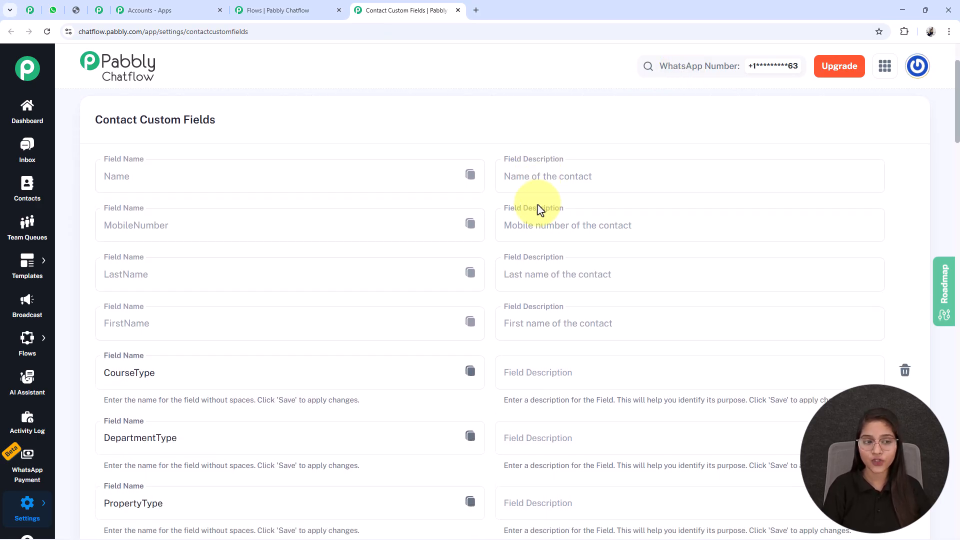
scroll(540, 208, "down", 6)
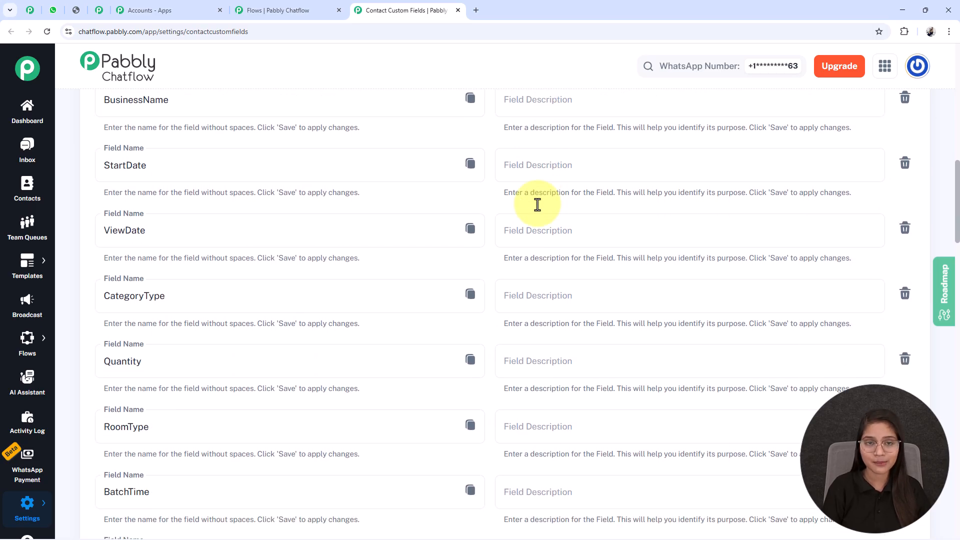
scroll(539, 209, "down", 10)
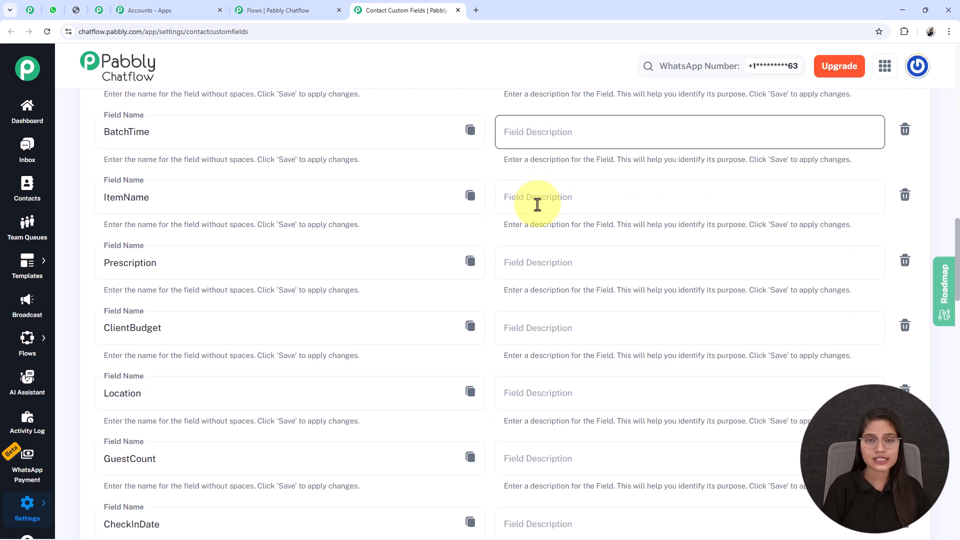
scroll(537, 204, "down", 13)
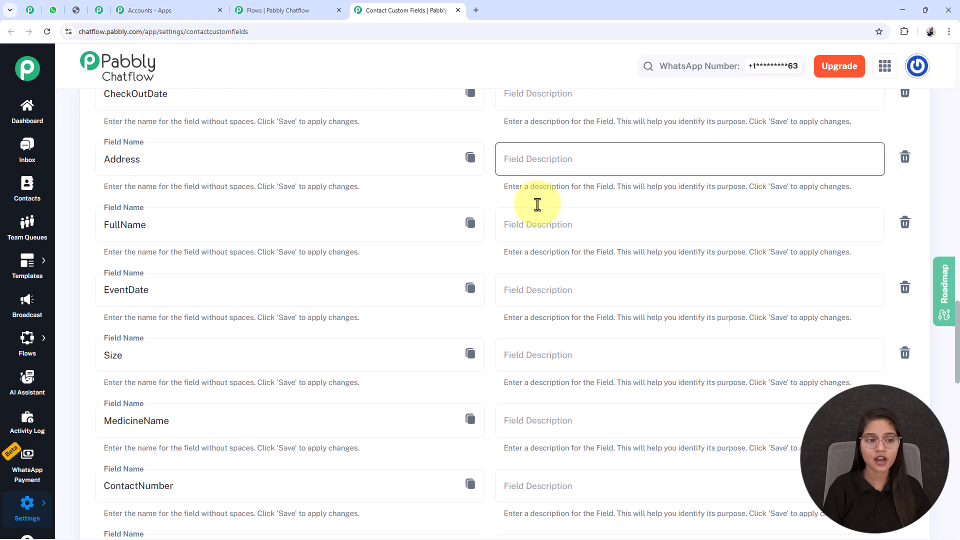
scroll(537, 205, "down", 12)
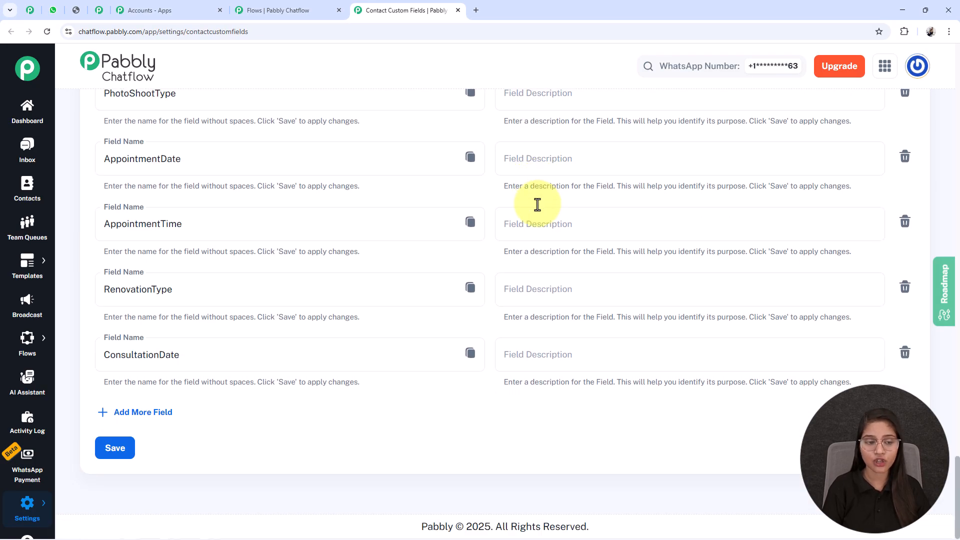
left_click(122, 424)
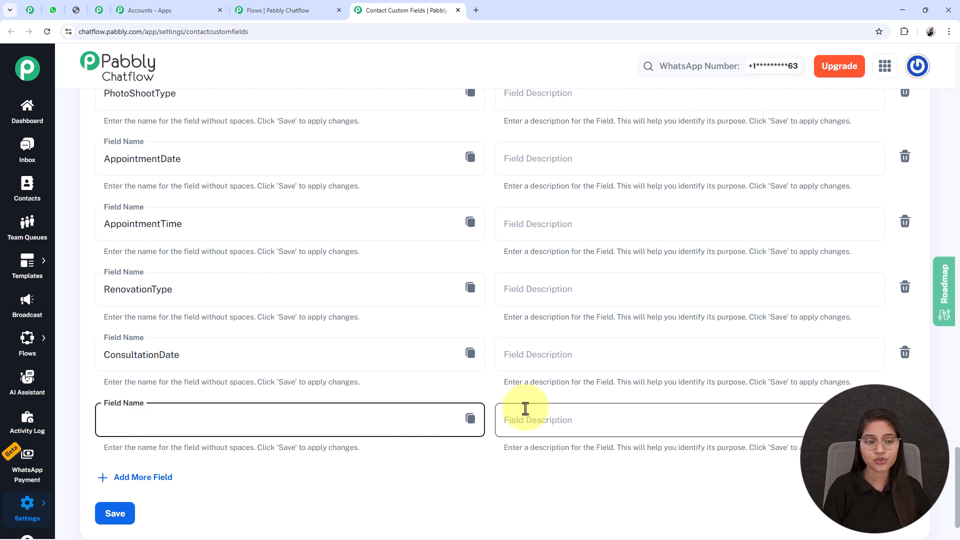
scroll(522, 413, "up", 9)
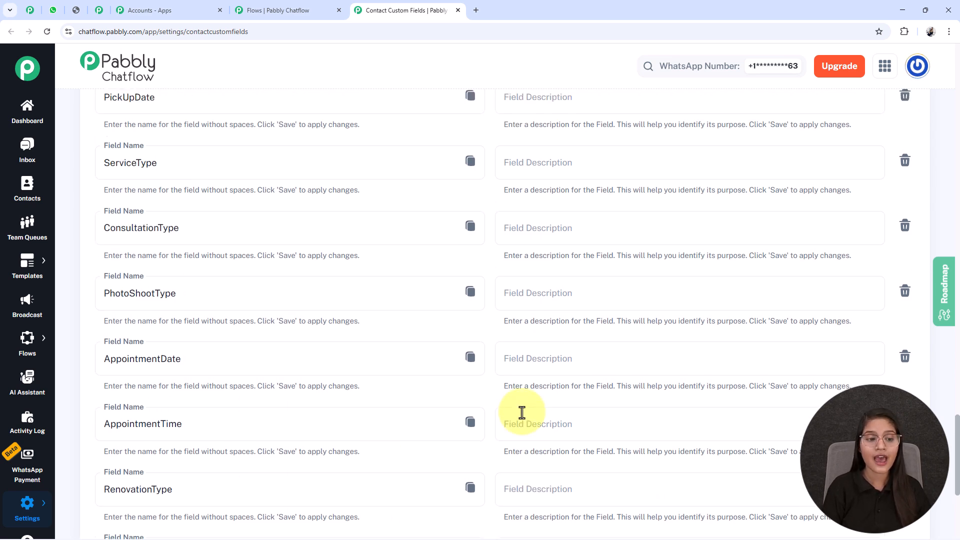
scroll(521, 413, "up", 10)
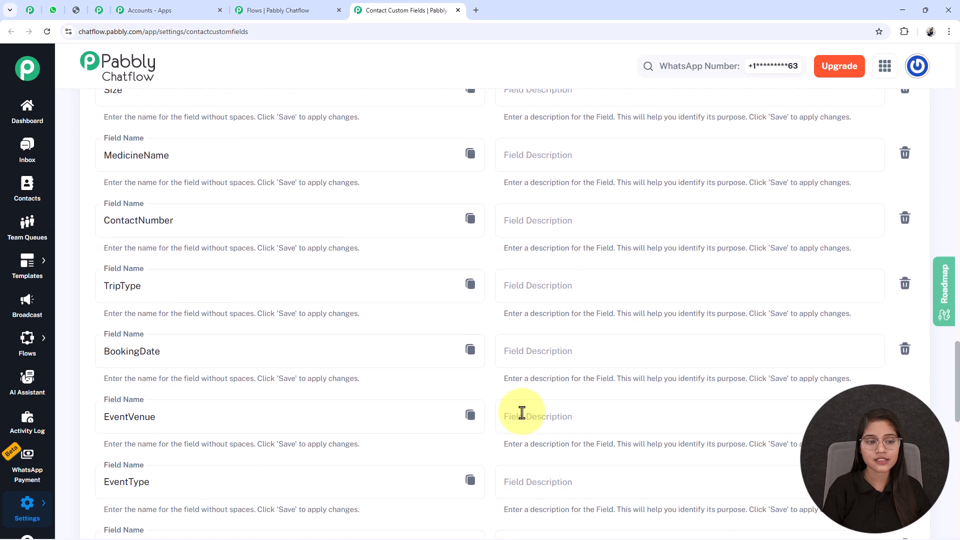
scroll(521, 412, "up", 6)
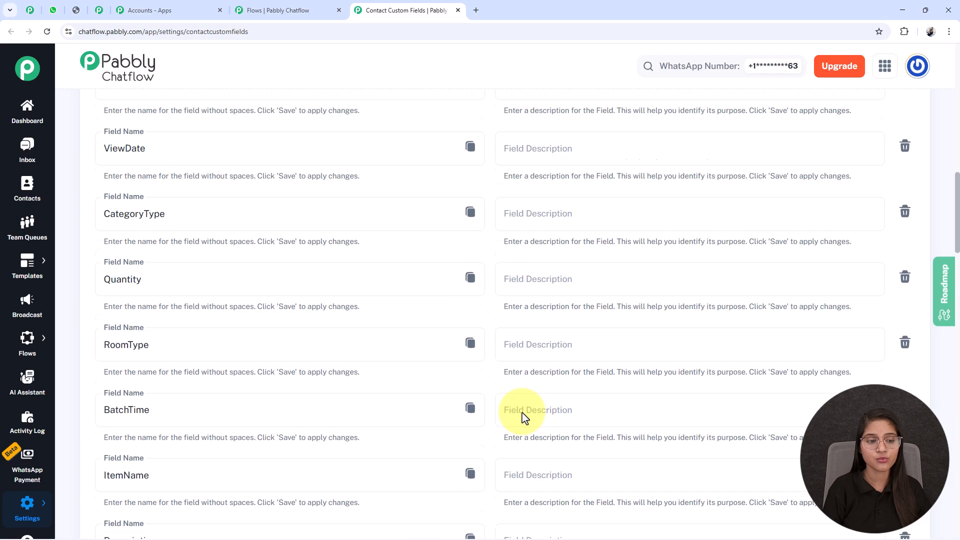
left_click_drag(153, 406, 27, 410)
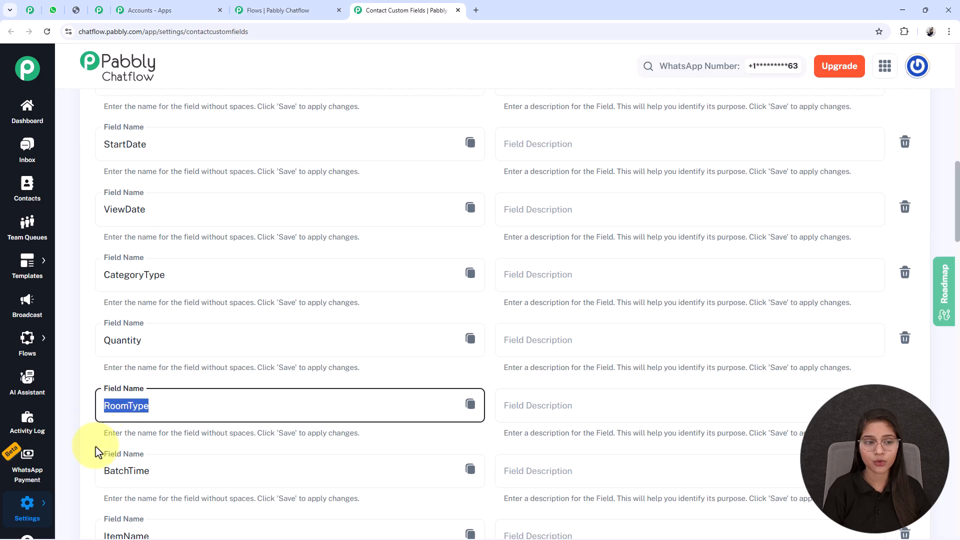
- Return to the flow editor and compare each room list item title with the value in its custom field node
left_click(458, 10)
scroll(600, 370, "right", 3)
left_click_drag(561, 318, 564, 316)
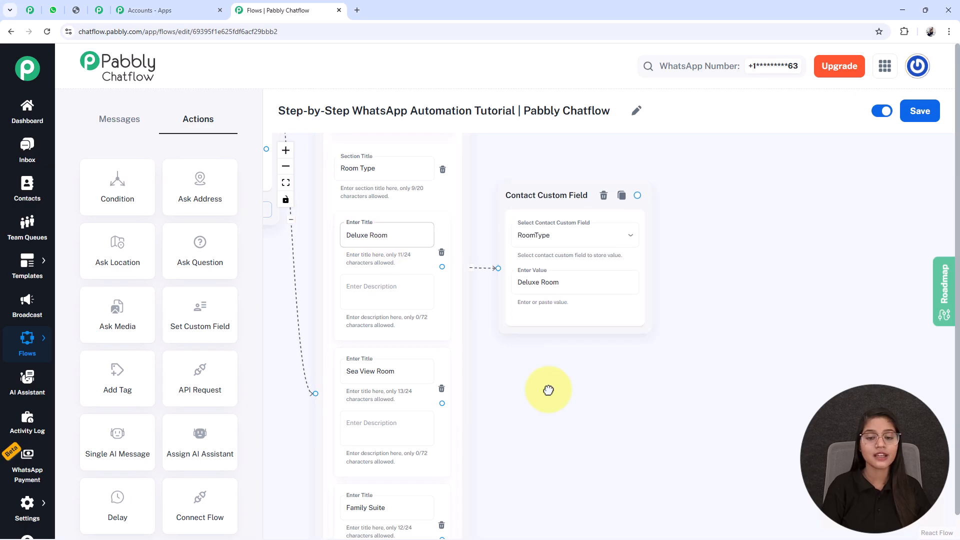
scroll(549, 388, "down", 5)
left_click_drag(549, 273, 518, 281)
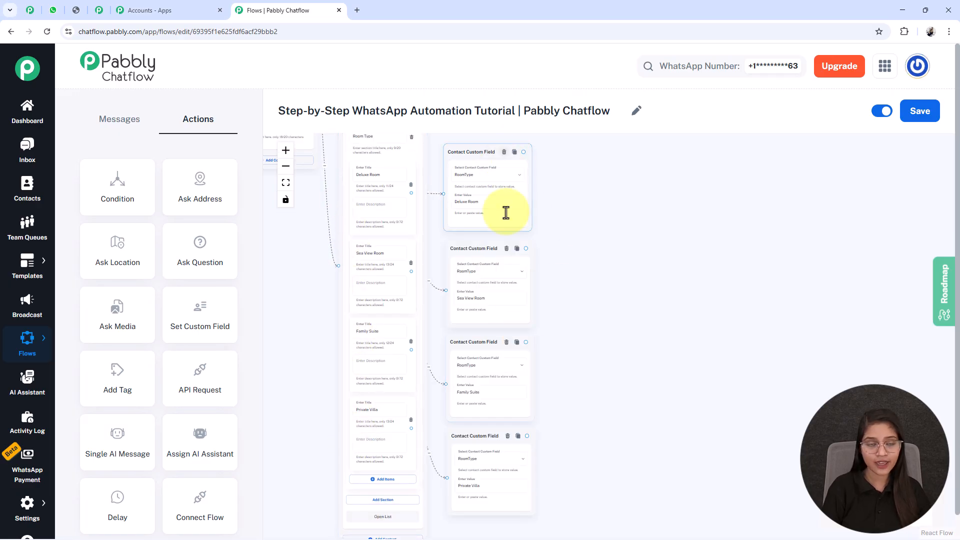
left_click(502, 348)
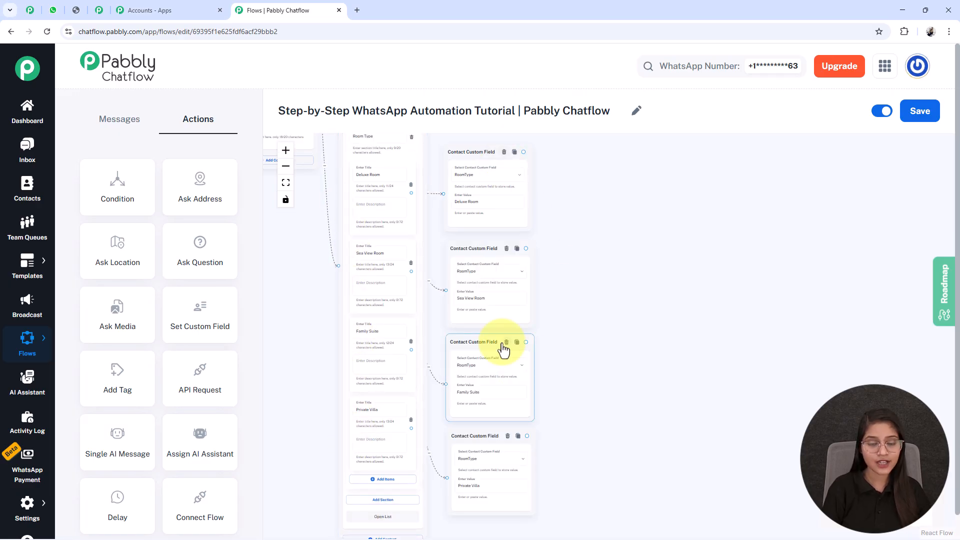
scroll(480, 310, "up", 5)
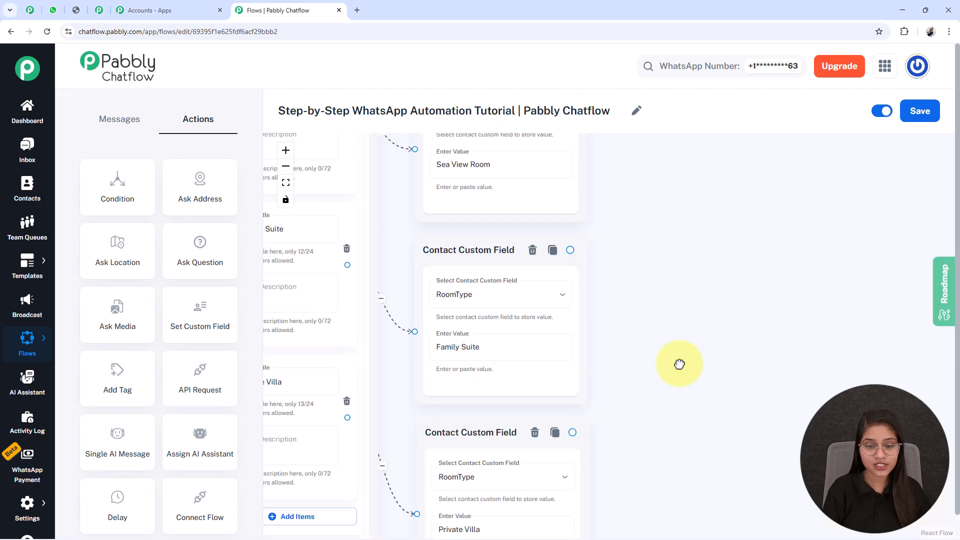
left_click_drag(679, 365, 681, 375)
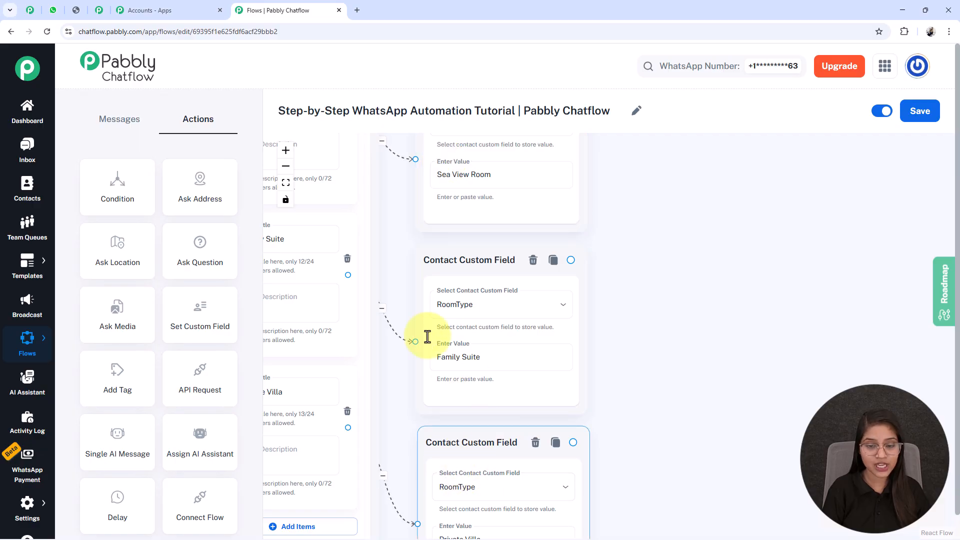
left_click_drag(677, 454, 761, 391)
left_click(364, 332)
left_click_drag(367, 328, 324, 328)
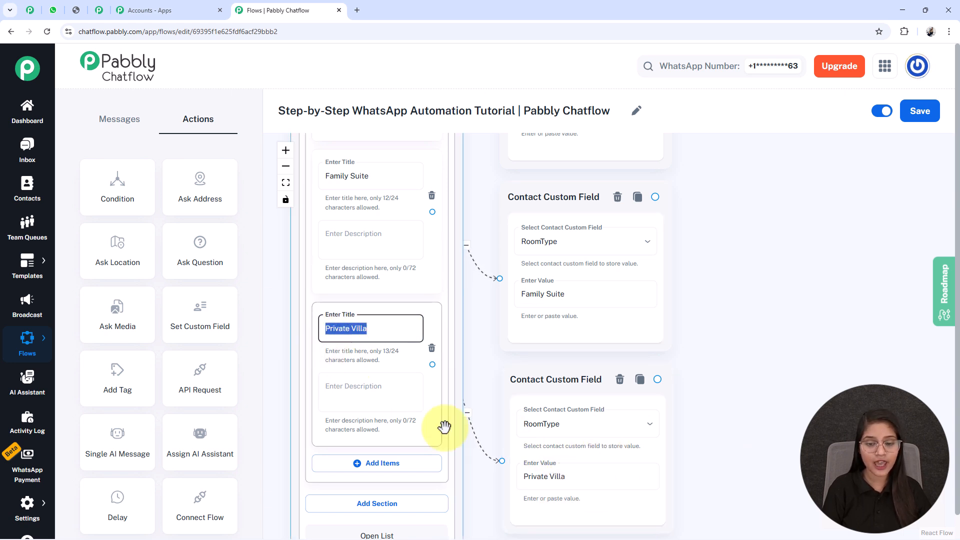
left_click(556, 484)
double_click(555, 475)
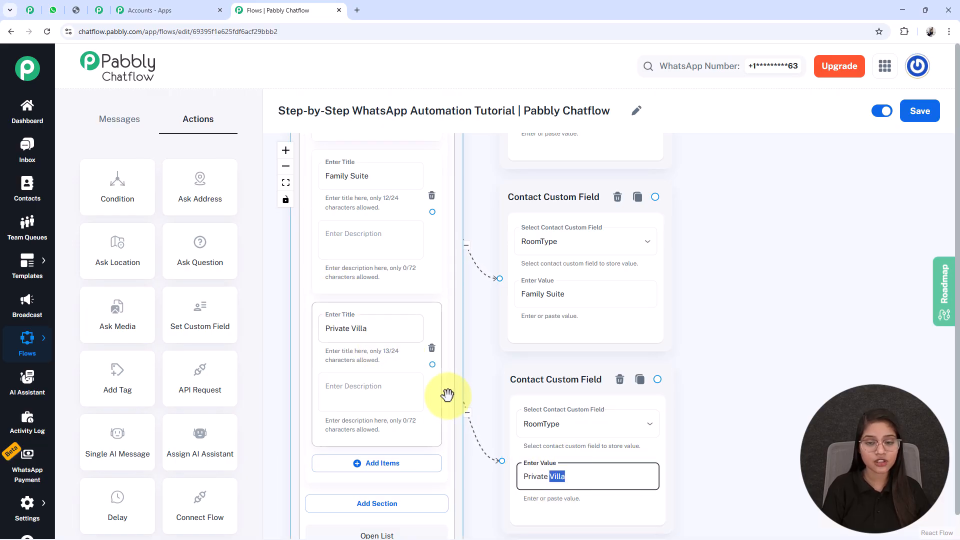
left_click_drag(735, 279, 743, 360)
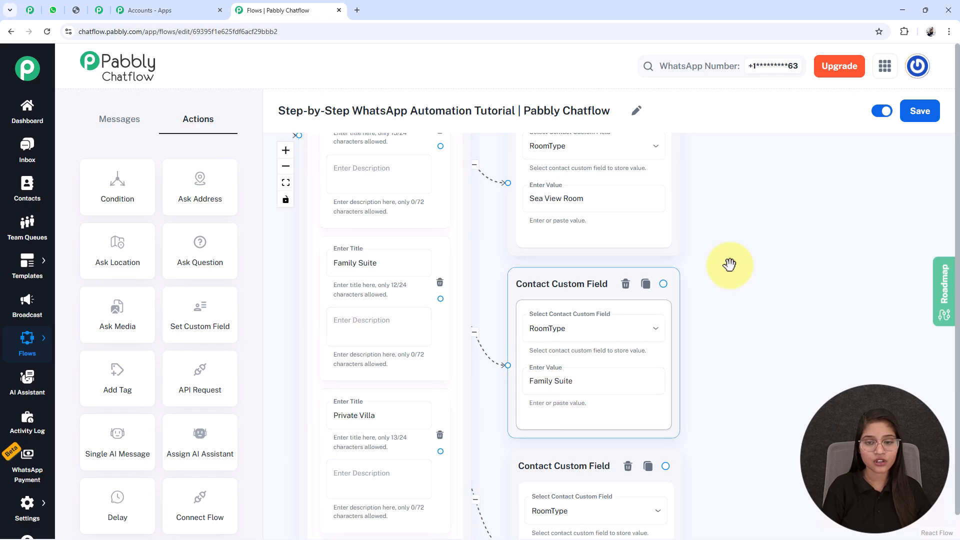
left_click_drag(714, 267, 740, 436)
triple_click(411, 274)
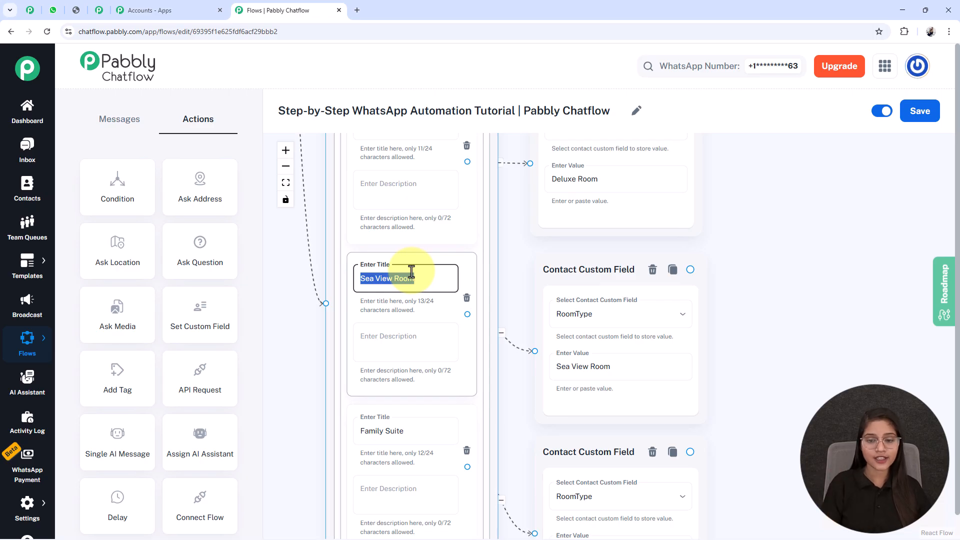
triple_click(570, 370)
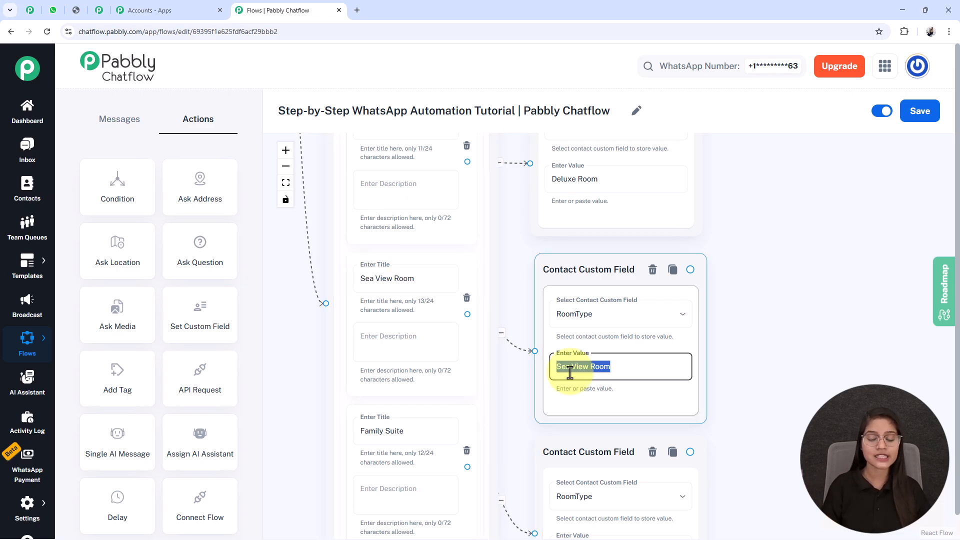
- Add an Ask Question node with the message "*Awesome! To help you with the booking, may I know your check-in date?* 🗓️"
scroll(765, 265, "down", 5)
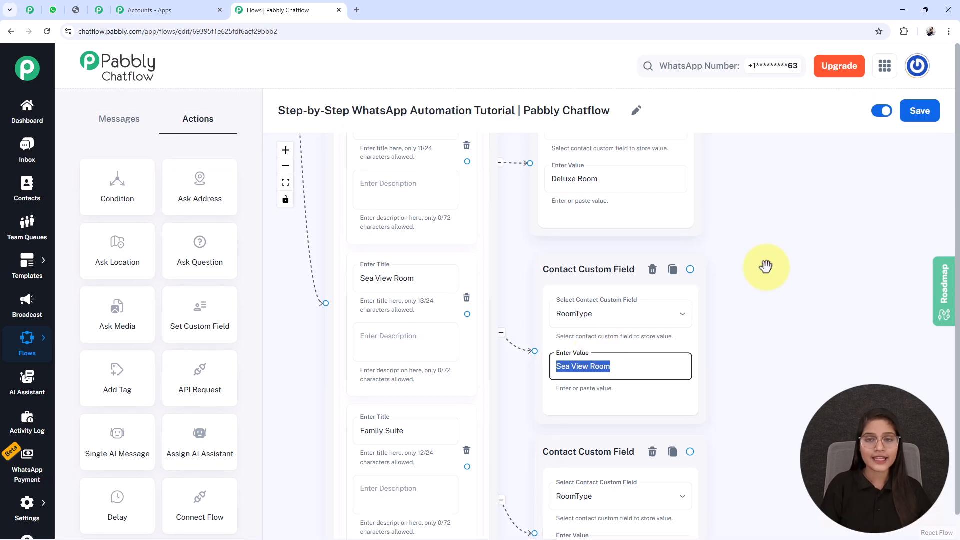
left_click_drag(802, 258, 623, 218)
scroll(623, 218, "down", 3)
left_click_drag(698, 292, 662, 302)
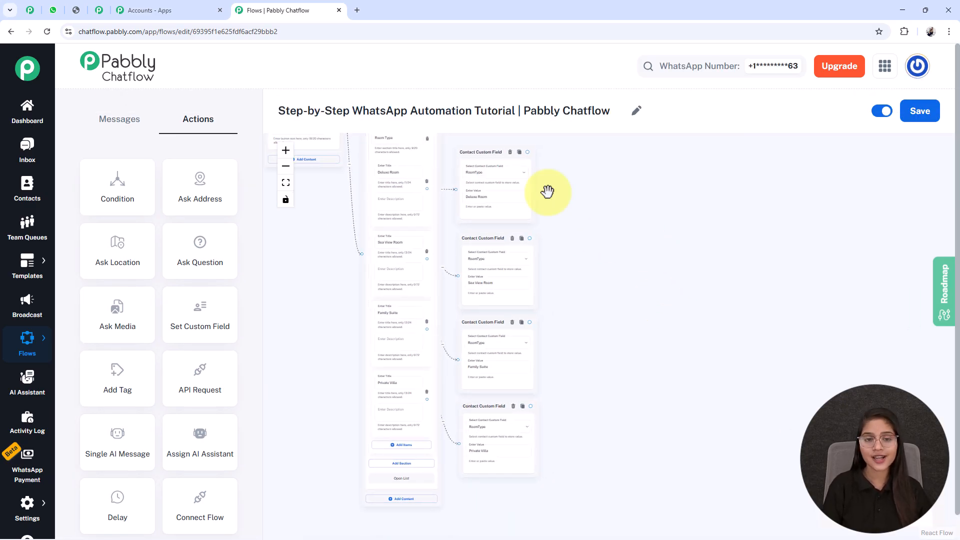
left_click(422, 263)
left_click_drag(588, 320, 572, 350)
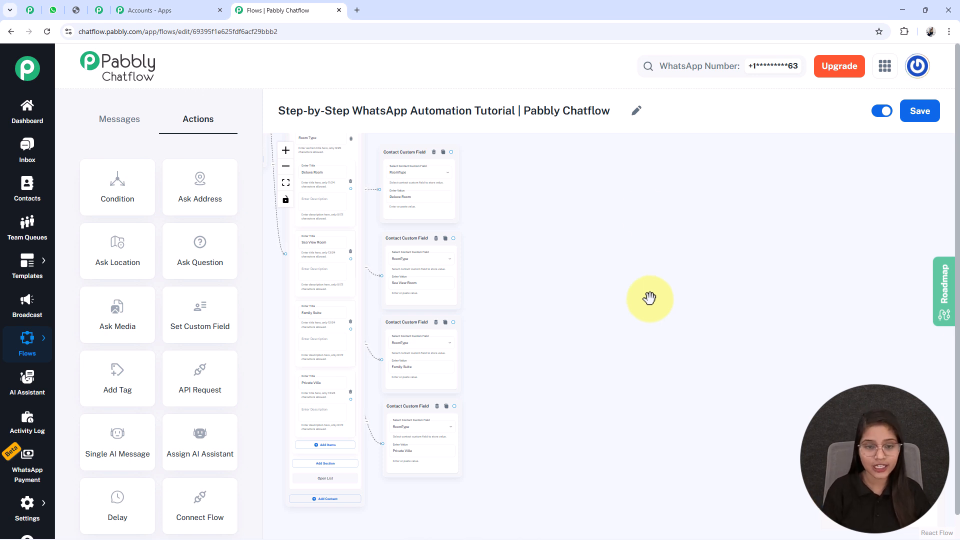
scroll(530, 300, "down", 3)
left_click_drag(558, 340, 596, 389)
left_click_drag(328, 298, 334, 365)
left_click_drag(340, 237, 579, 451)
scroll(610, 452, "up", 10)
left_click_drag(660, 448, 722, 410)
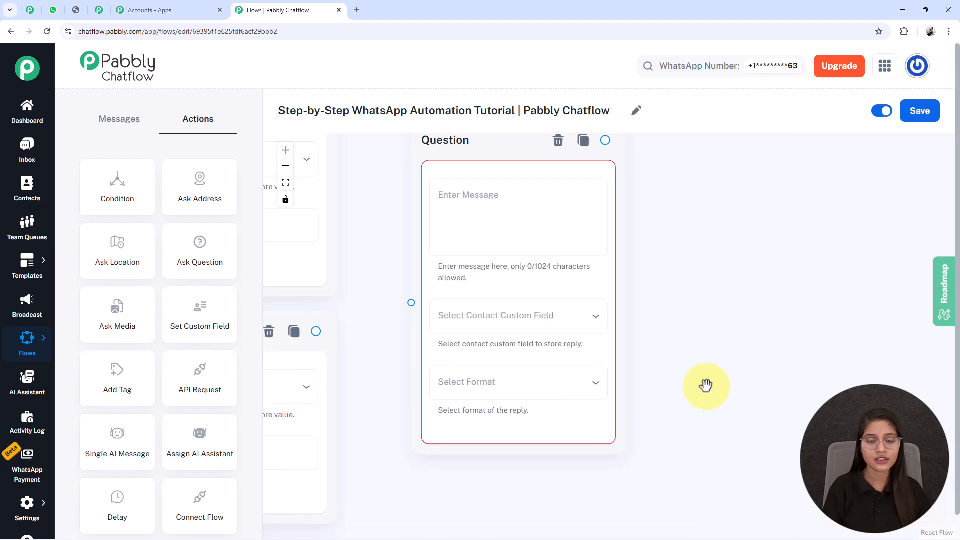
left_click_drag(690, 353, 691, 375)
left_click(514, 257)
type("*Awesome! To help you with the booking, may I know your check-in date?* 📅")
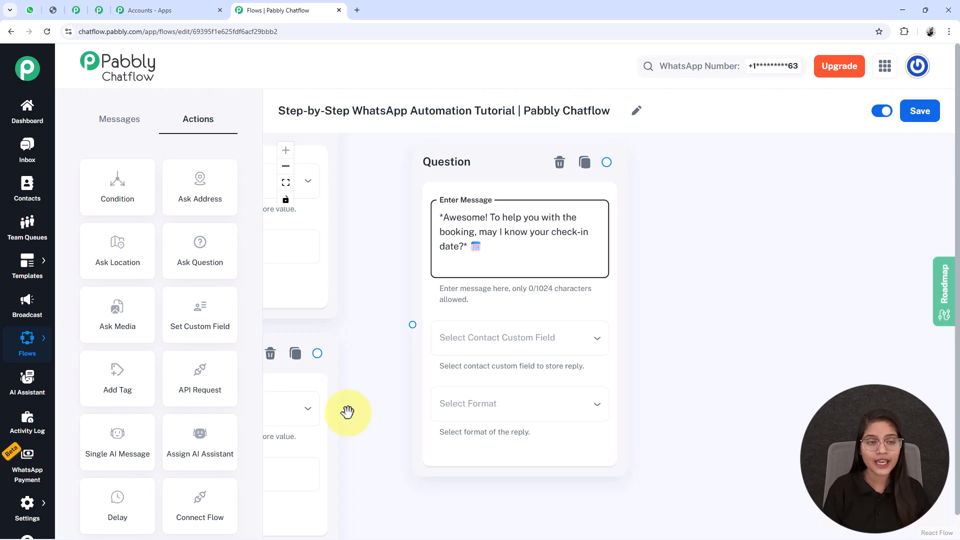
- Store the question's reply in the CheckInDate custom field using the Date format
left_click(480, 348)
scroll(459, 350, "down", 7)
scroll(452, 440, "down", 4)
scroll(470, 395, "up", 7)
left_click(459, 379)
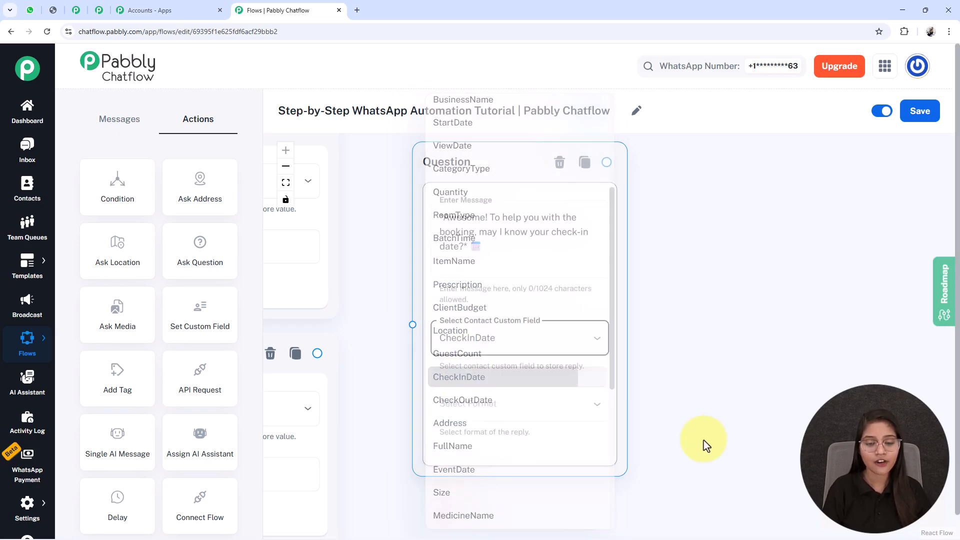
left_click(518, 418)
left_click(460, 447)
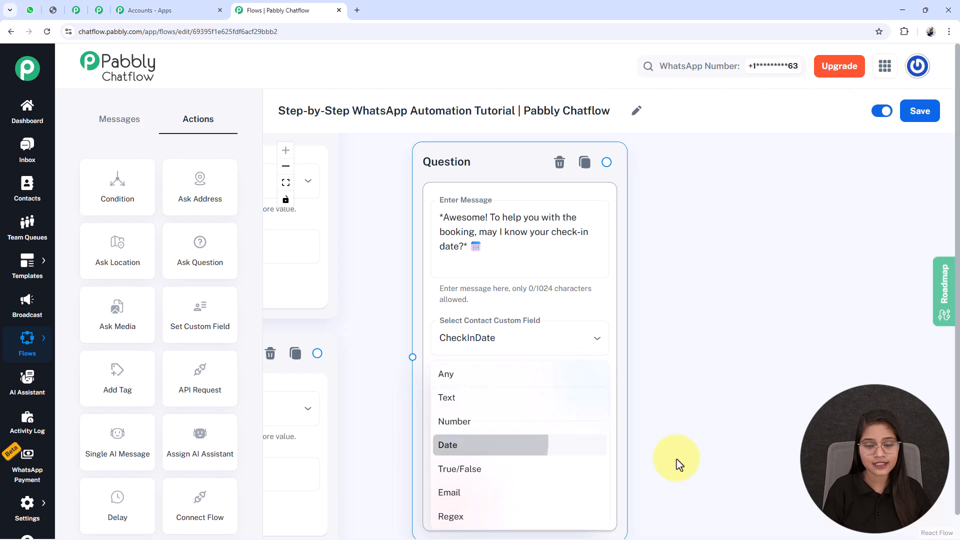
- Set the question's number of attempts to 1
scroll(707, 398, "down", 3)
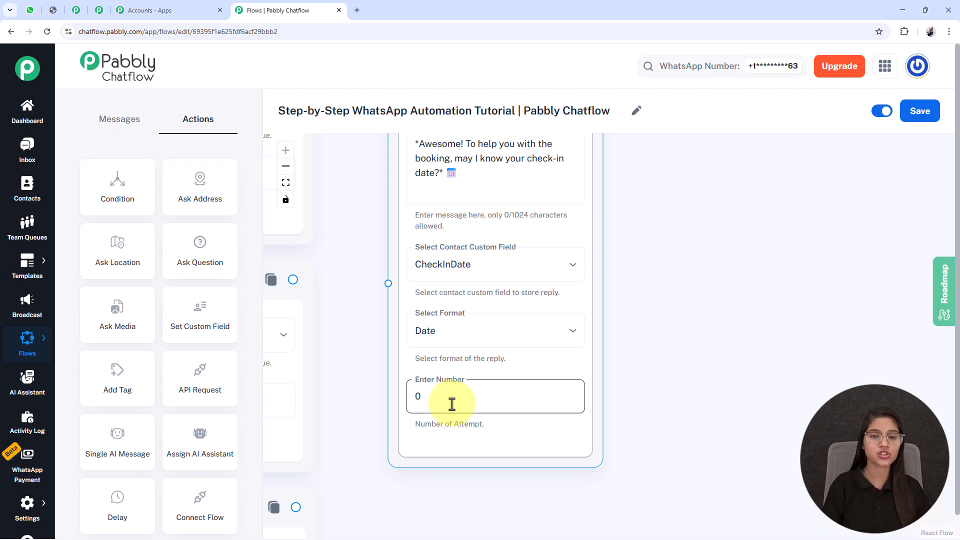
triple_click(440, 166)
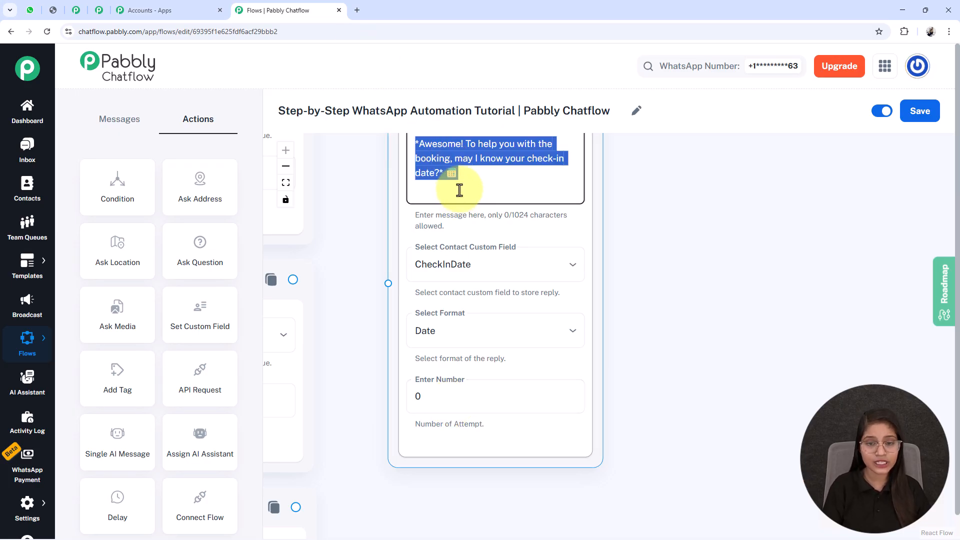
left_click(463, 224)
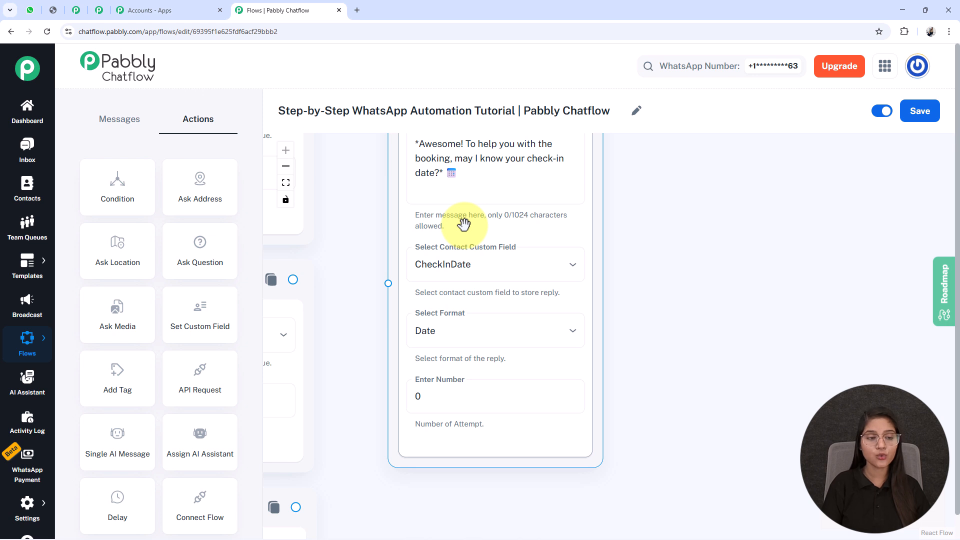
left_click(446, 329)
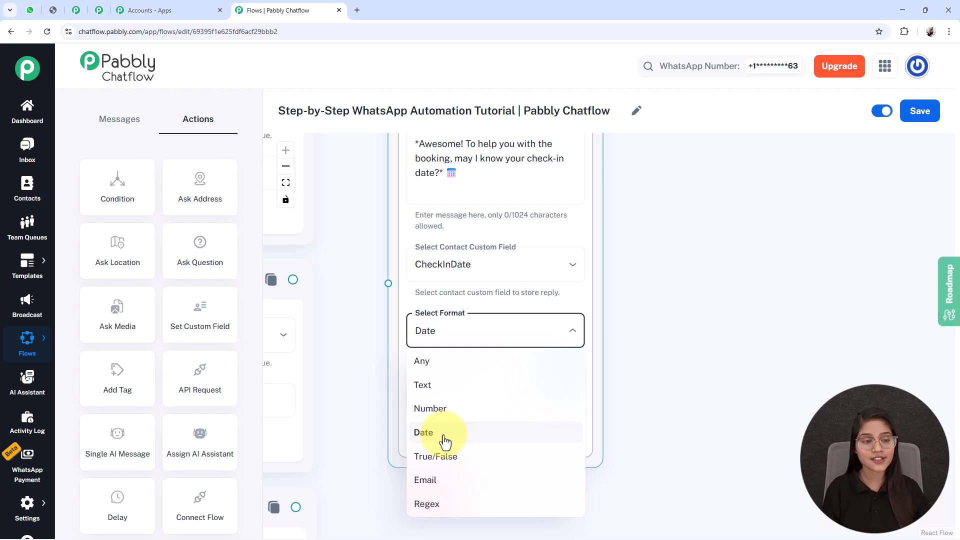
left_click(444, 441)
left_click(446, 393)
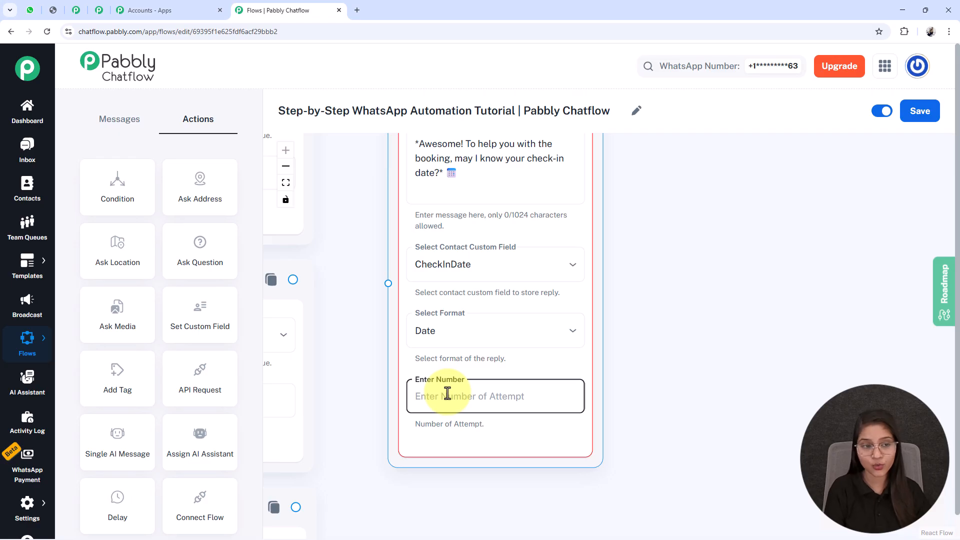
type("1")
- Set the question's number of attempts to 0
left_click_drag(675, 456, 617, 278)
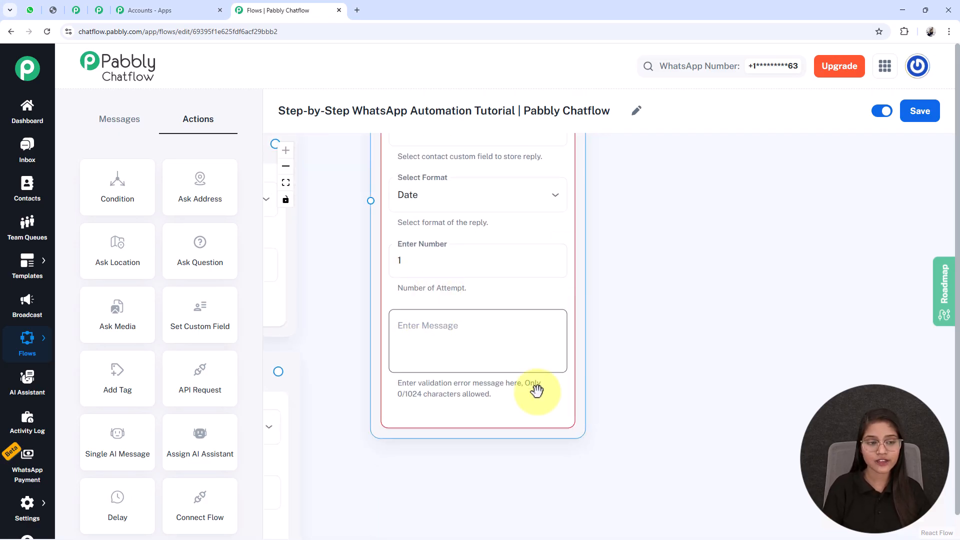
left_click(430, 268)
key("BackSpace")
type("0")
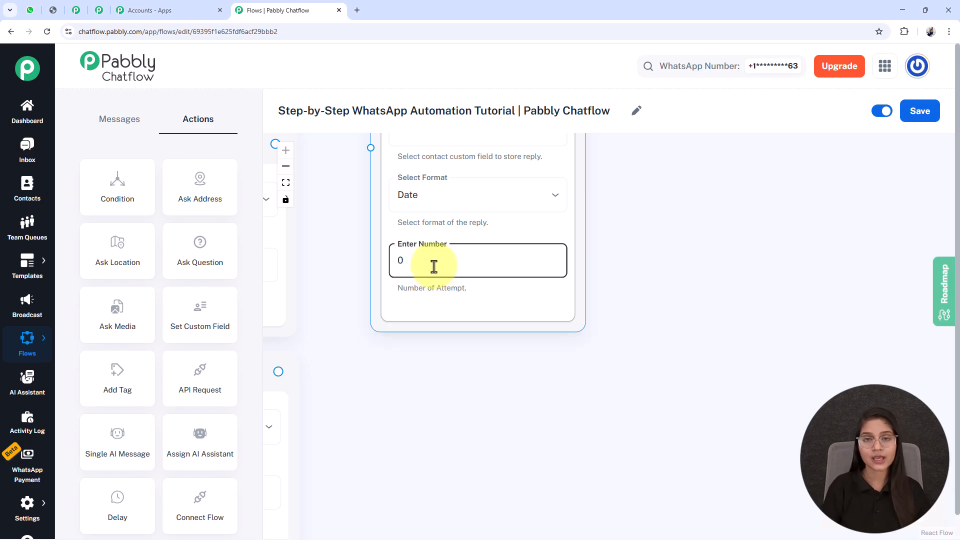
scroll(434, 267, "down", 2)
scroll(467, 349, "down", 1)
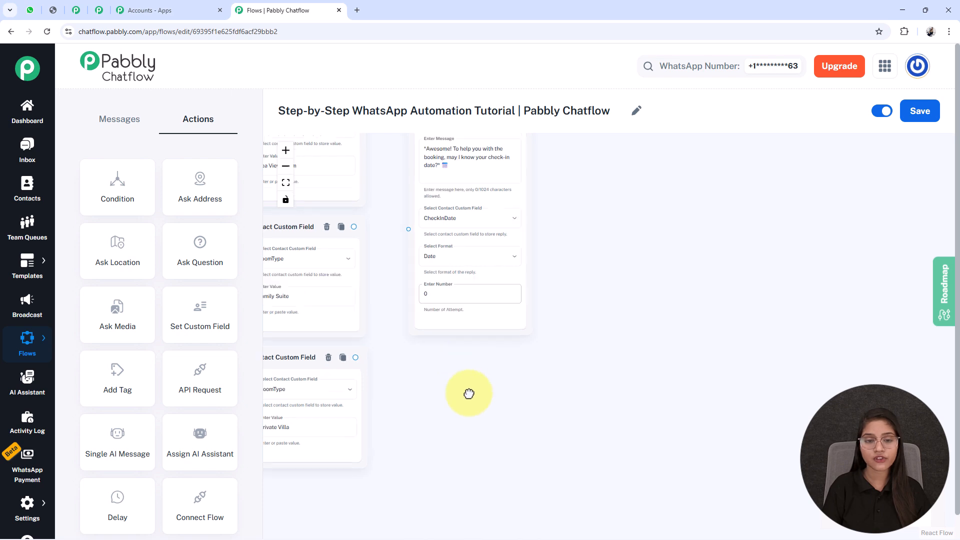
- Review the check-out date, guest count, full name and contact number Question nodes along the flow
left_click_drag(462, 376, 546, 443)
scroll(520, 392, "down", 2)
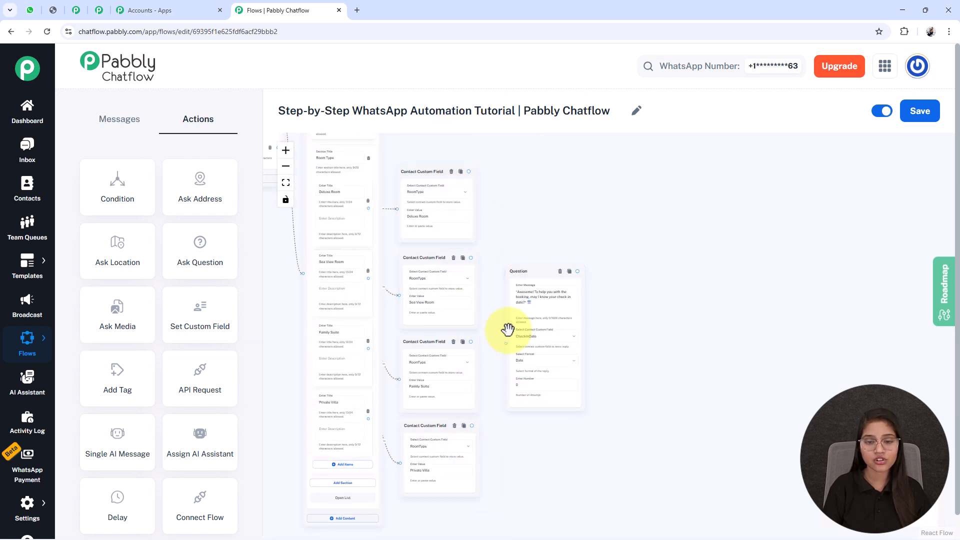
scroll(514, 350, "right", 3)
left_click_drag(516, 413, 490, 395)
scroll(505, 373, "up", 3)
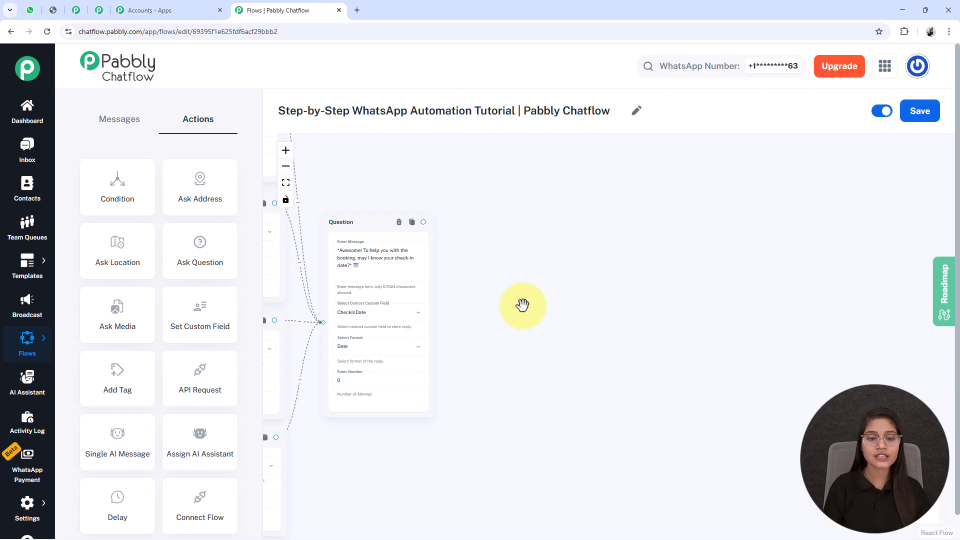
scroll(523, 305, "up", 2)
scroll(456, 401, "down", 1)
left_click_drag(546, 396, 539, 388)
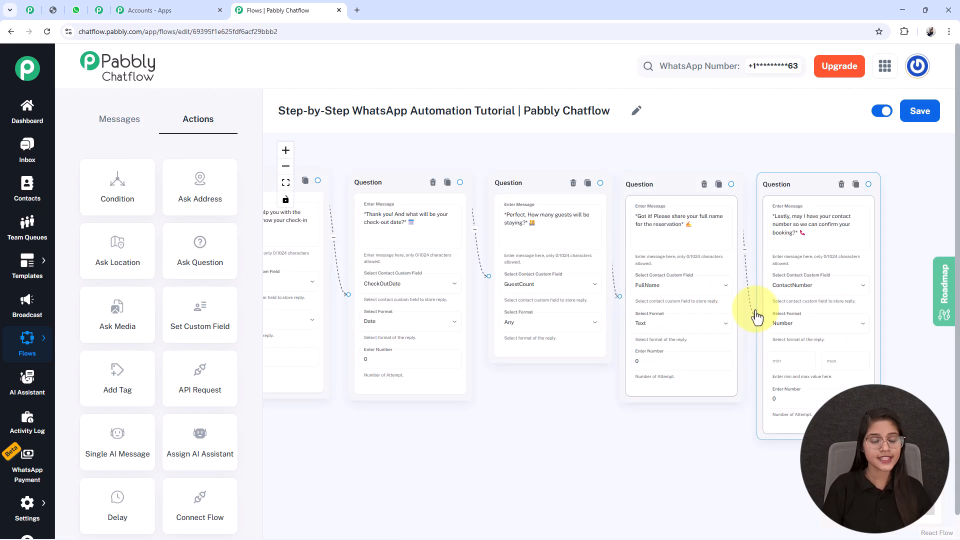
left_click(436, 439)
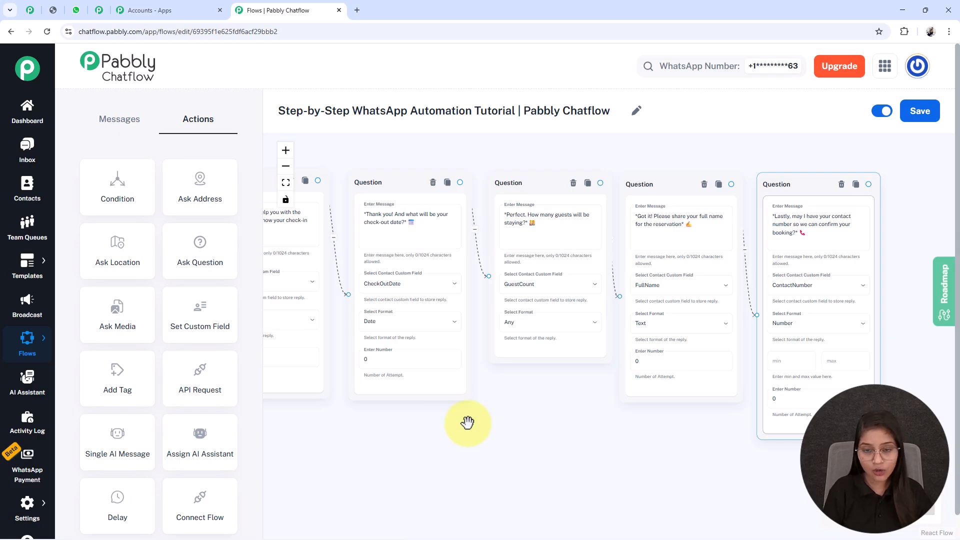
left_click_drag(537, 410, 512, 413)
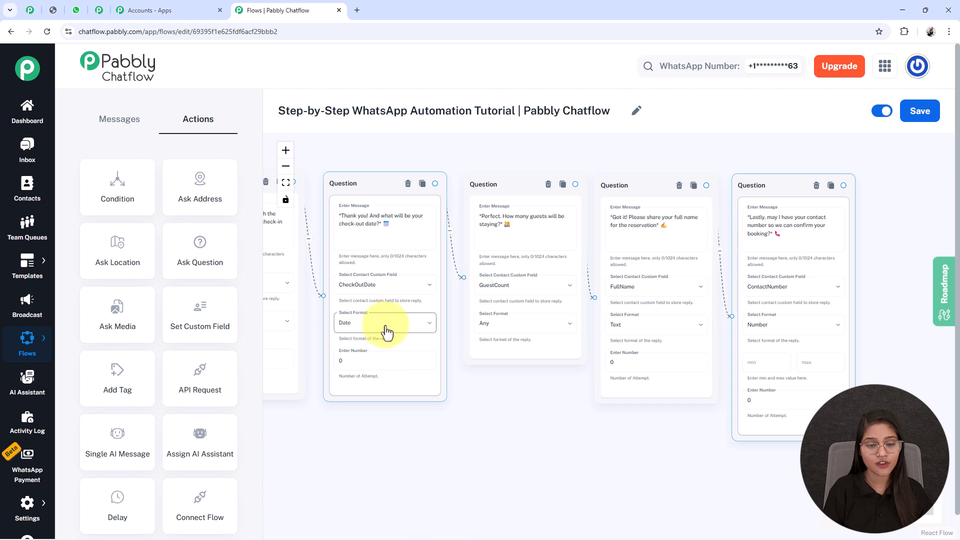
left_click_drag(604, 433, 468, 455)
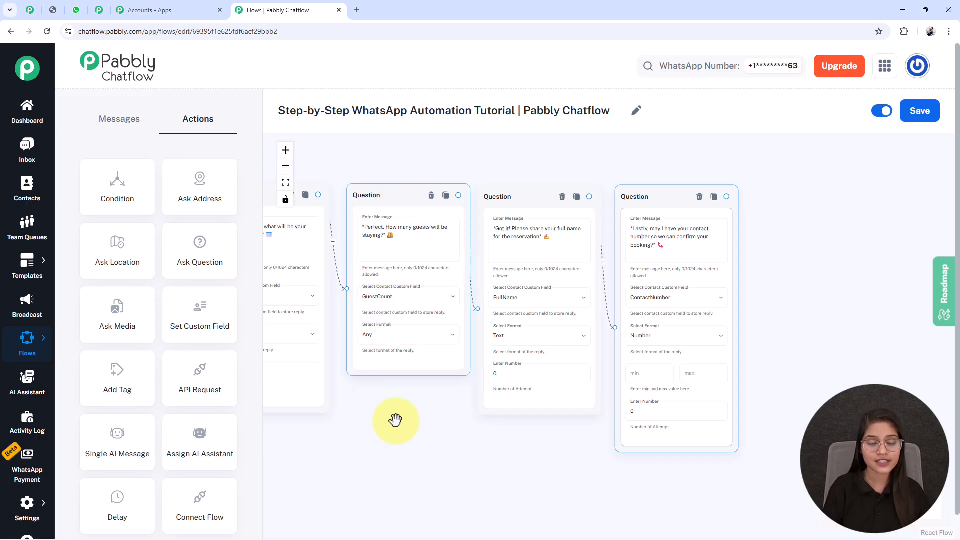
left_click_drag(422, 422, 333, 416)
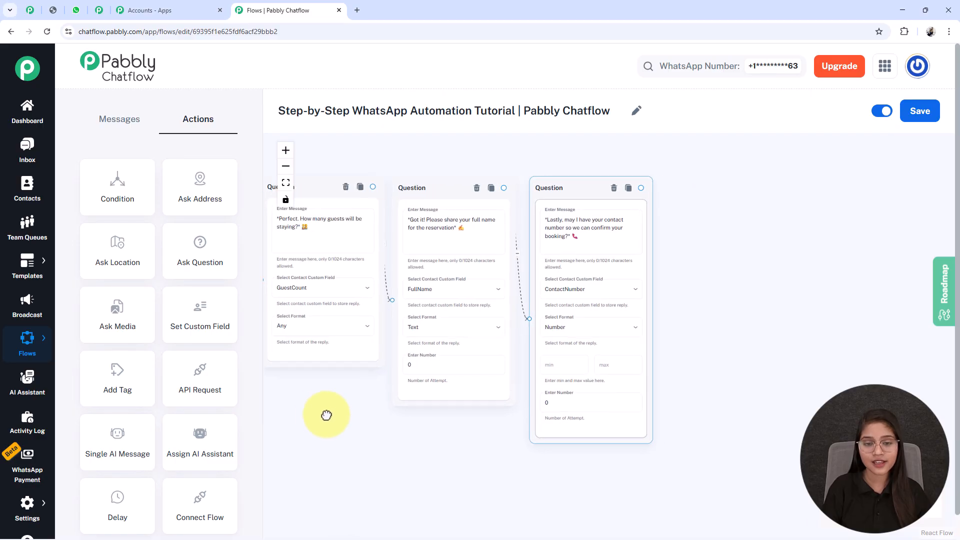
scroll(469, 236, "up", 5)
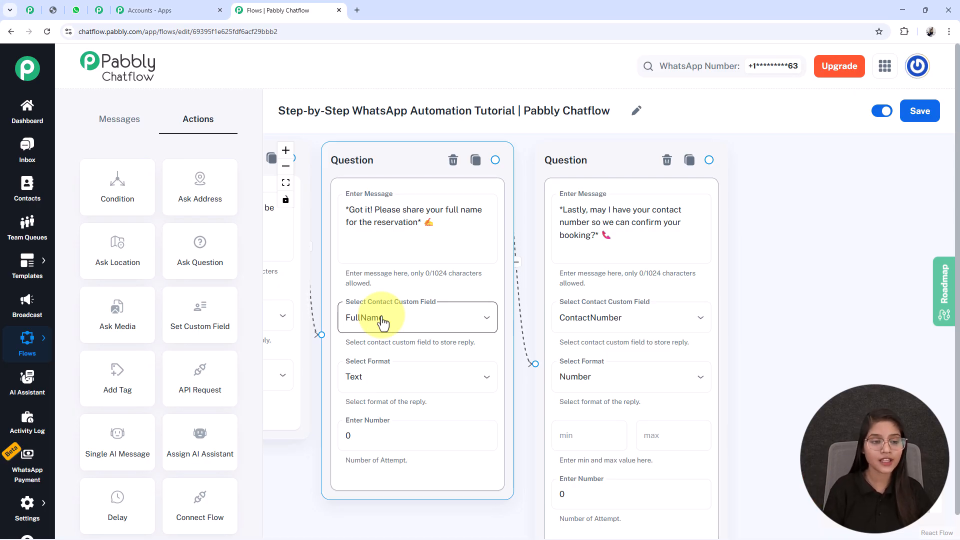
left_click_drag(822, 337, 643, 315)
scroll(655, 310, "down", 2)
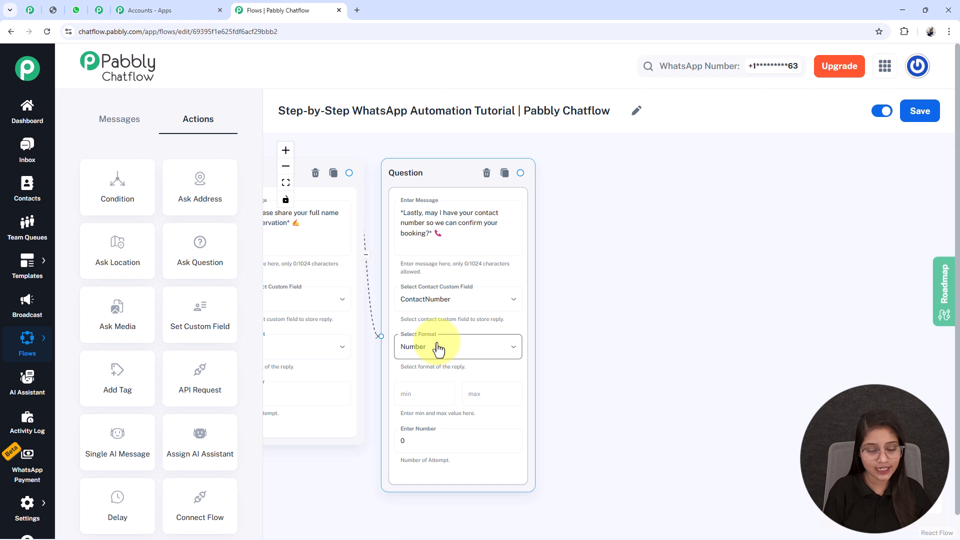
scroll(358, 317, "down", 2)
scroll(377, 302, "up", 2)
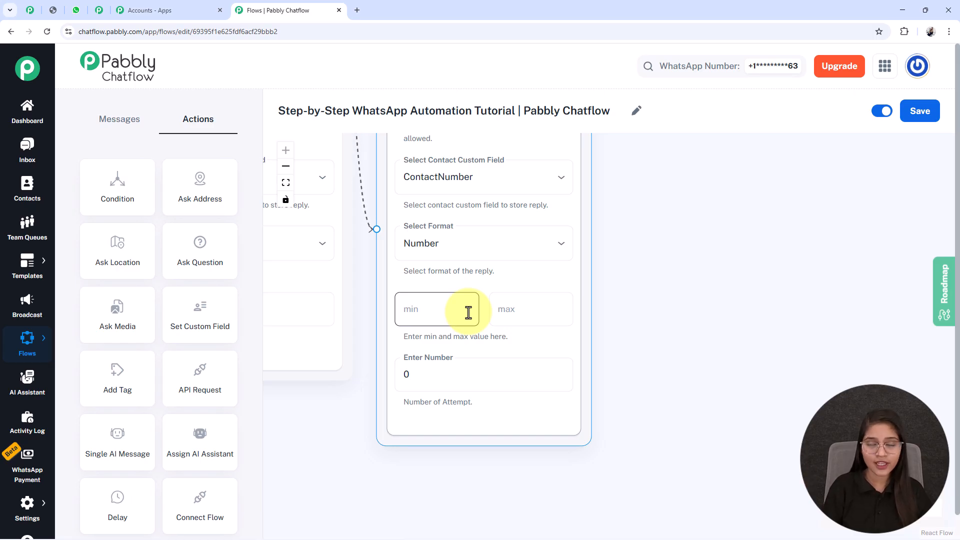
scroll(468, 313, "down", 2)
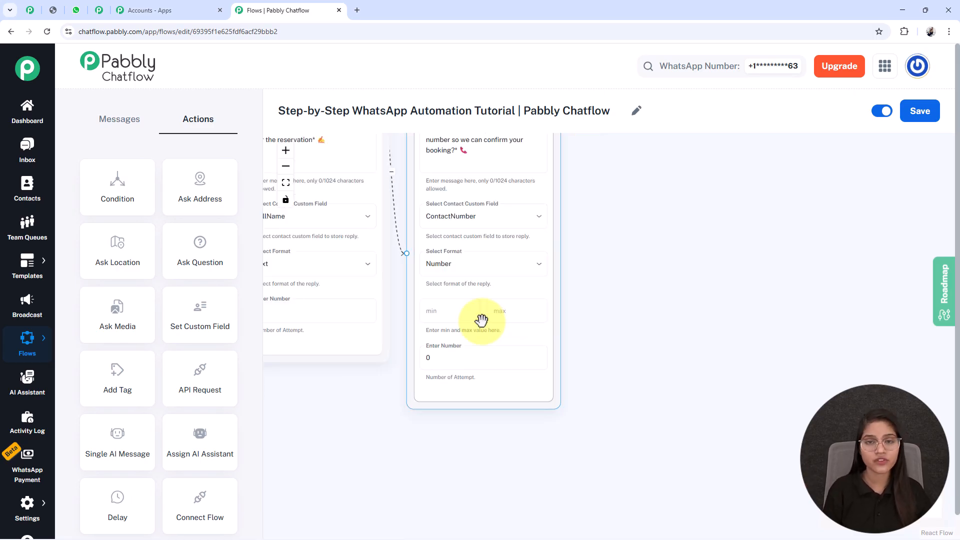
scroll(545, 372, "down", 3)
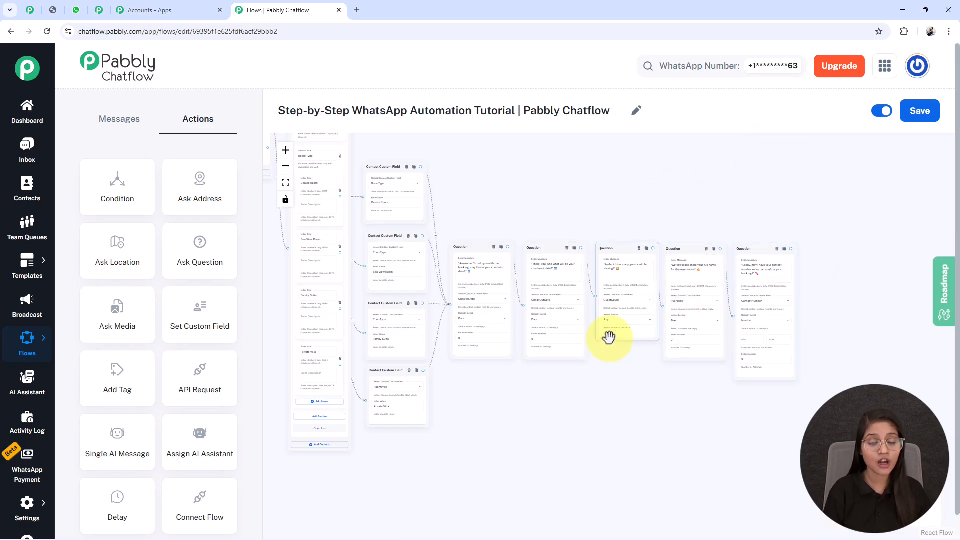
- Add a Text Button node after the contact number question and paste the booking summary message into it
left_click_drag(610, 337, 847, 349)
left_click(143, 128)
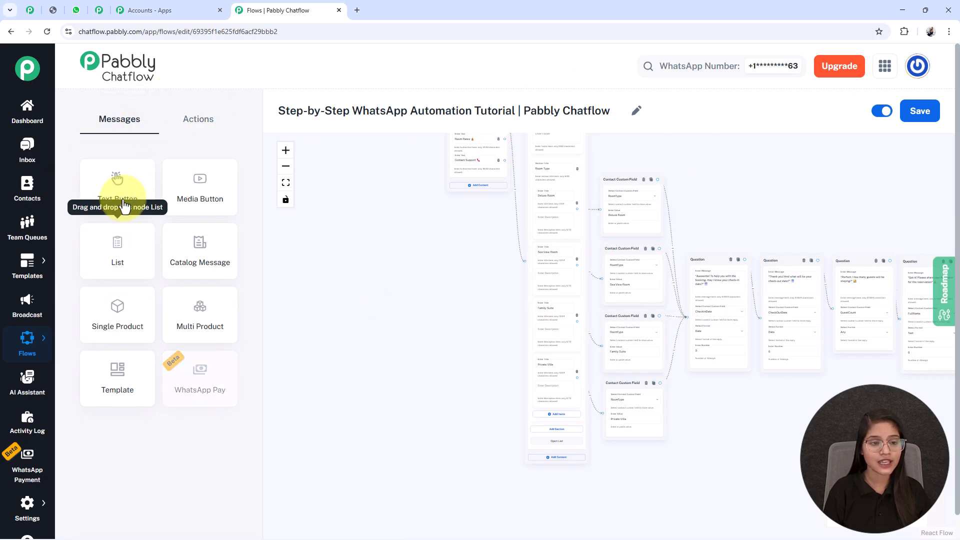
left_click_drag(142, 212, 370, 148)
left_click_drag(958, 433, 550, 265)
scroll(550, 263, "up", 9)
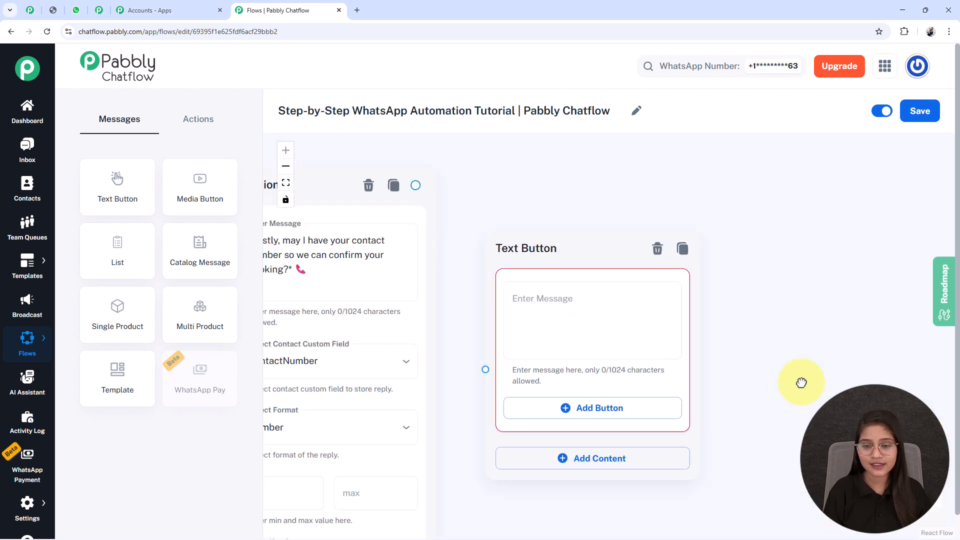
left_click_drag(791, 391, 823, 369)
left_click(564, 284)
key("ctrl+v")
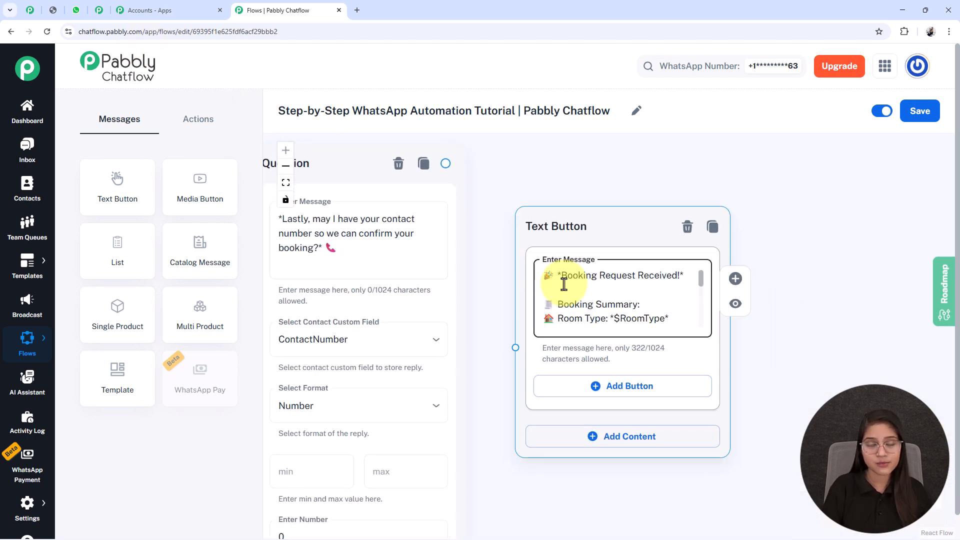
- Scroll through the booking summary message and inspect its custom field placeholders such as $CheckInDate and $GuestCount
key("Down")
key("Down")
key("Down")
key("Down")
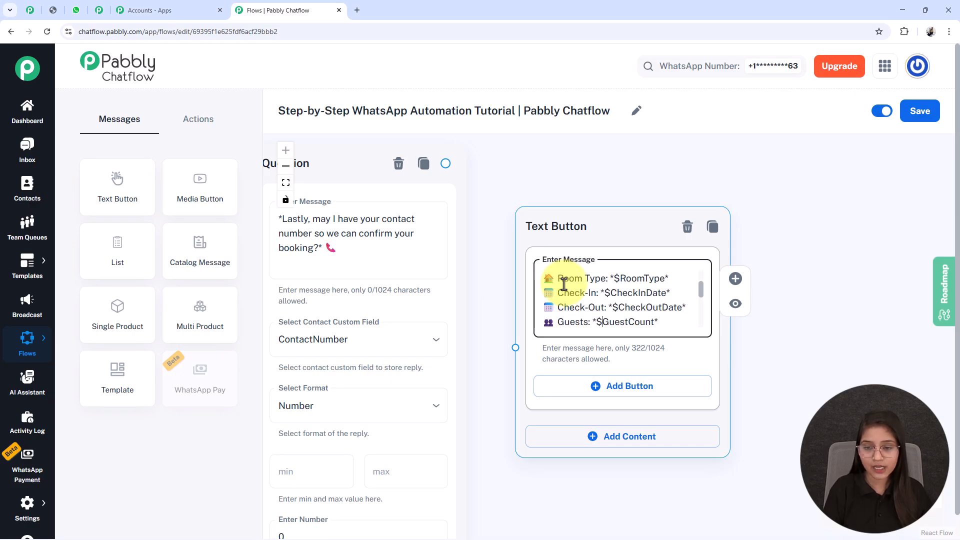
key("Down")
key("Down")
key("Down")
key("Up")
key("Up")
key("Up")
key("Up")
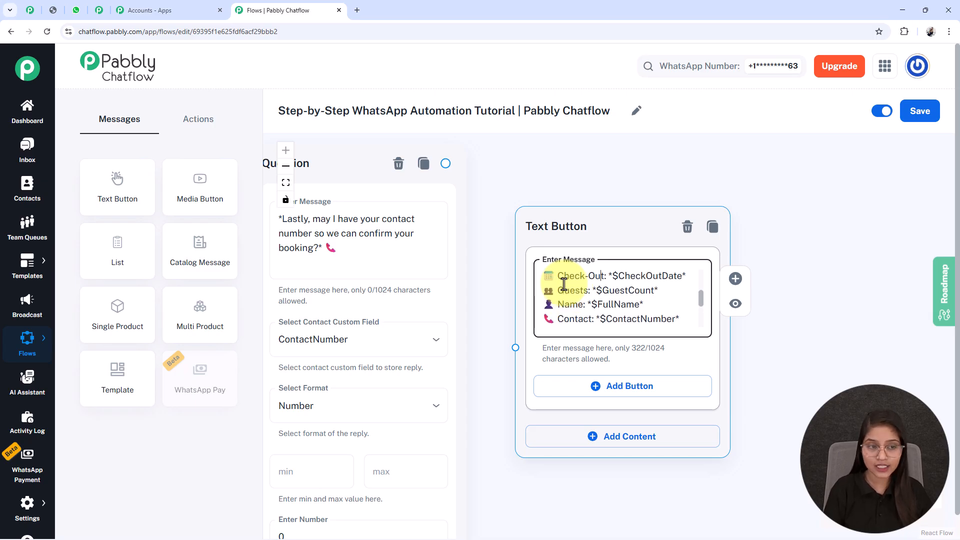
key("Up")
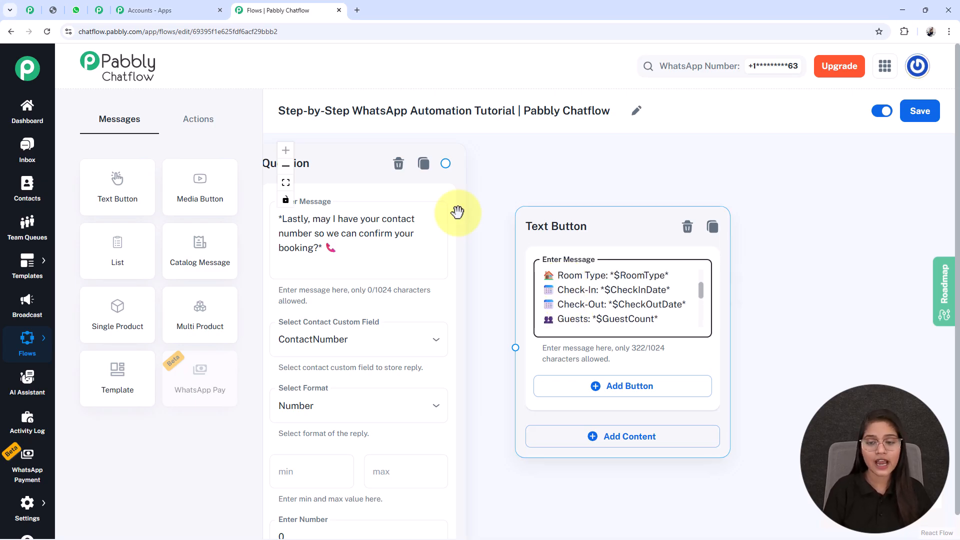
double_click(630, 276)
double_click(633, 290)
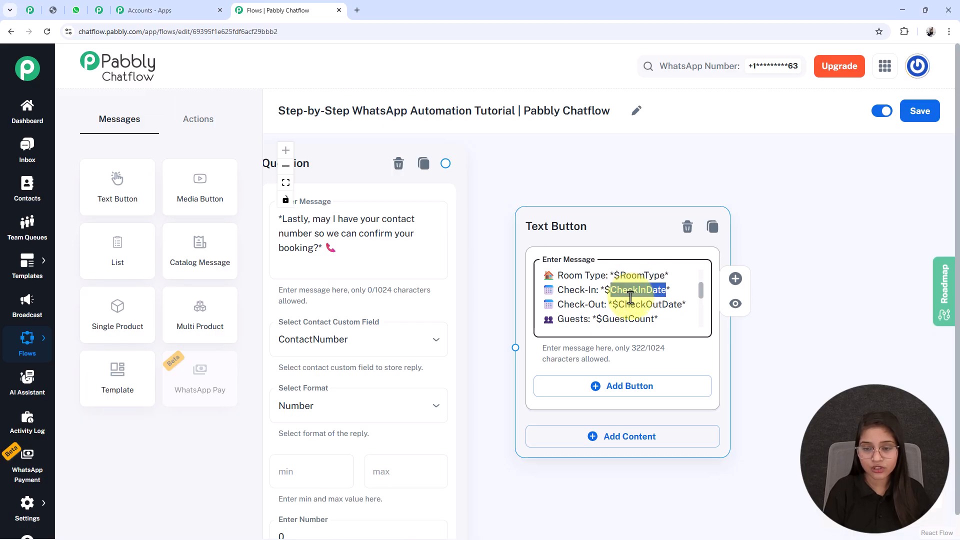
double_click(632, 318)
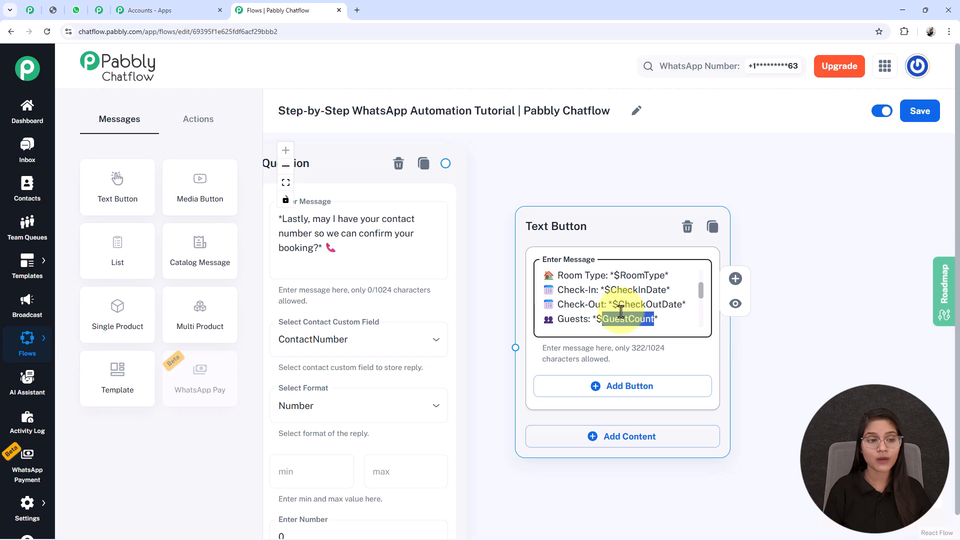
- Pan across the flow to compare the summary placeholders with the custom field and question nodes
scroll(620, 312, "down", 3)
scroll(500, 424, "left", 5)
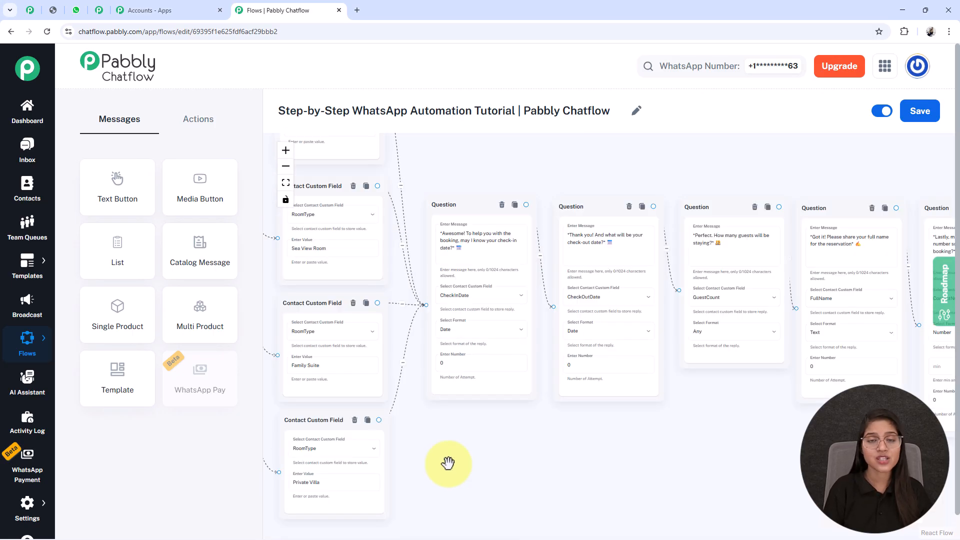
scroll(509, 470, "left", 2)
scroll(345, 185, "down", 1)
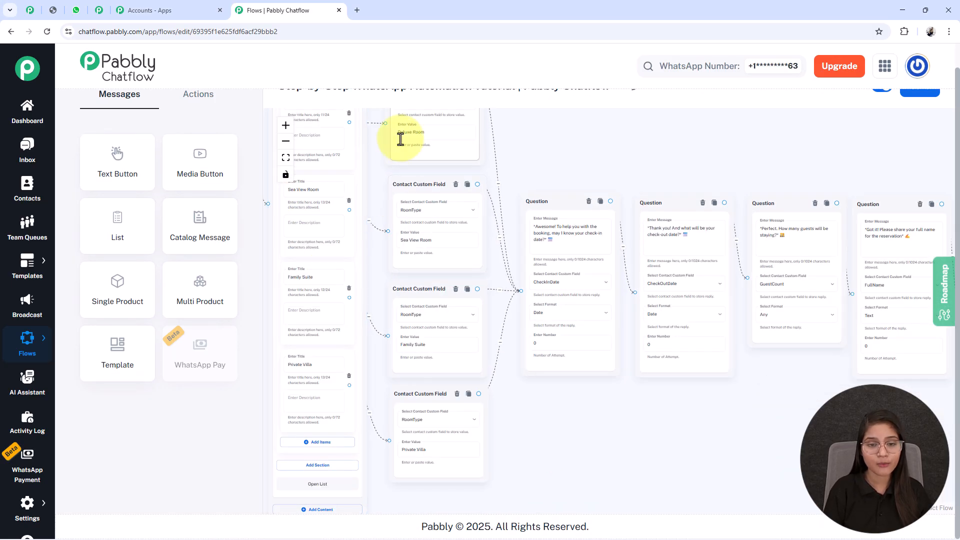
scroll(300, 370, "up", 1)
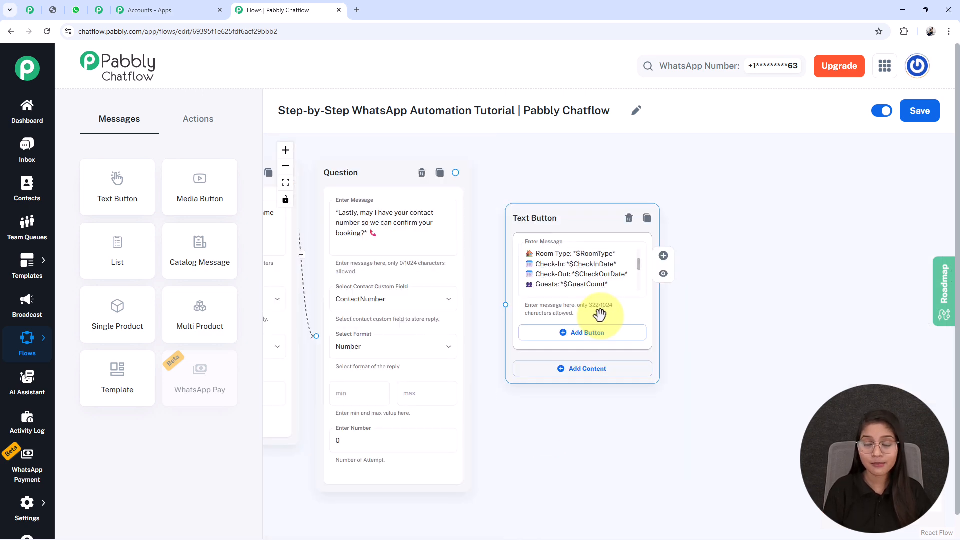
scroll(600, 315, "down", 4)
scroll(598, 317, "up", 6)
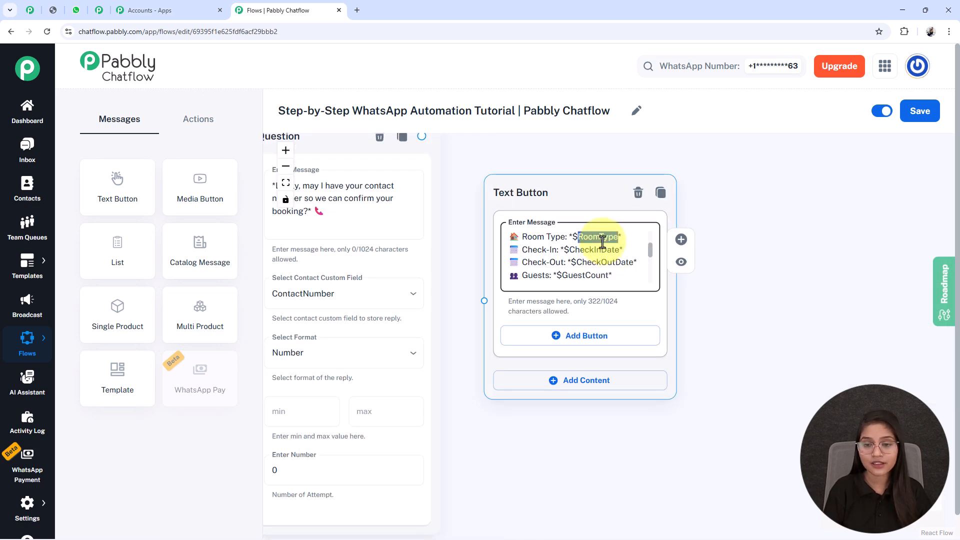
left_click_drag(567, 439, 820, 401)
scroll(399, 375, "down", 3)
left_click(465, 343)
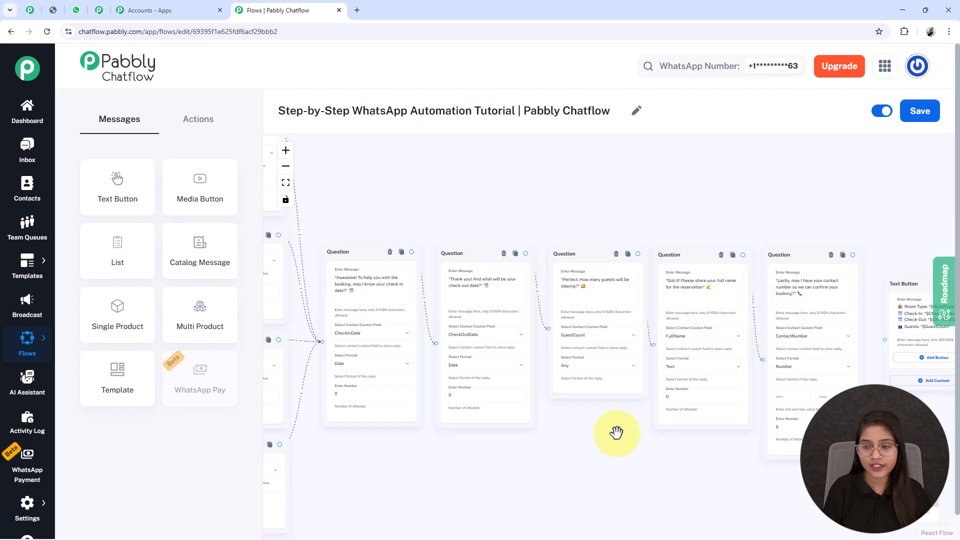
left_click_drag(615, 434, 453, 426)
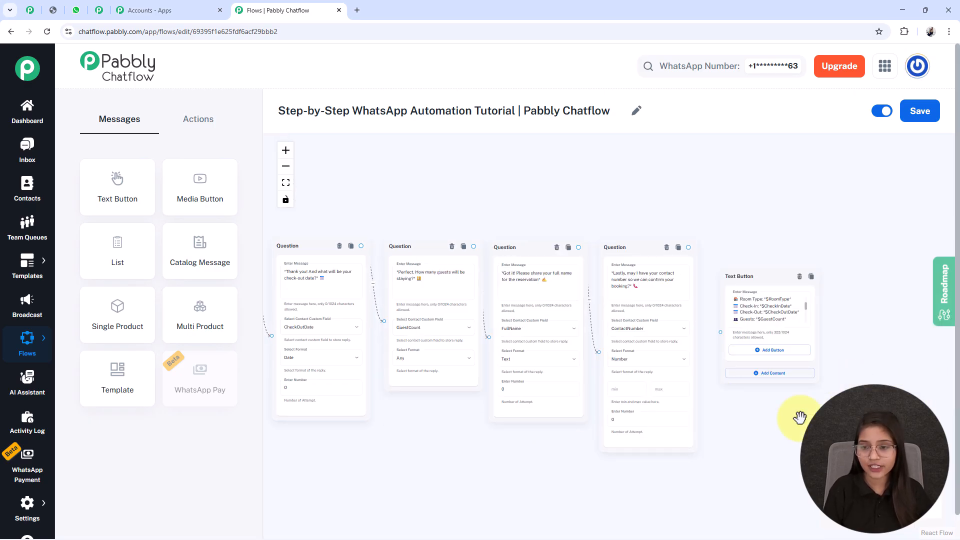
left_click_drag(800, 418, 733, 415)
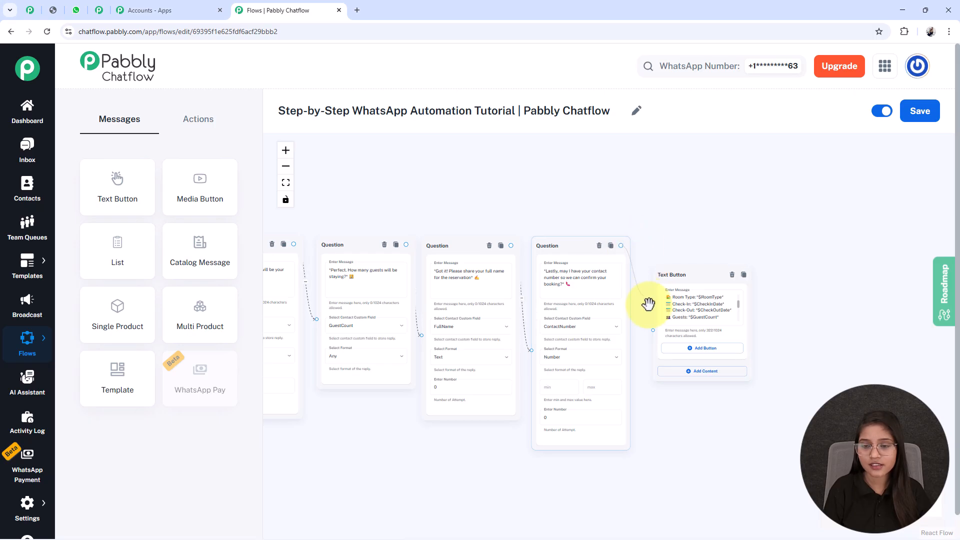
scroll(431, 358, "down", 5)
left_click_drag(513, 451, 849, 500)
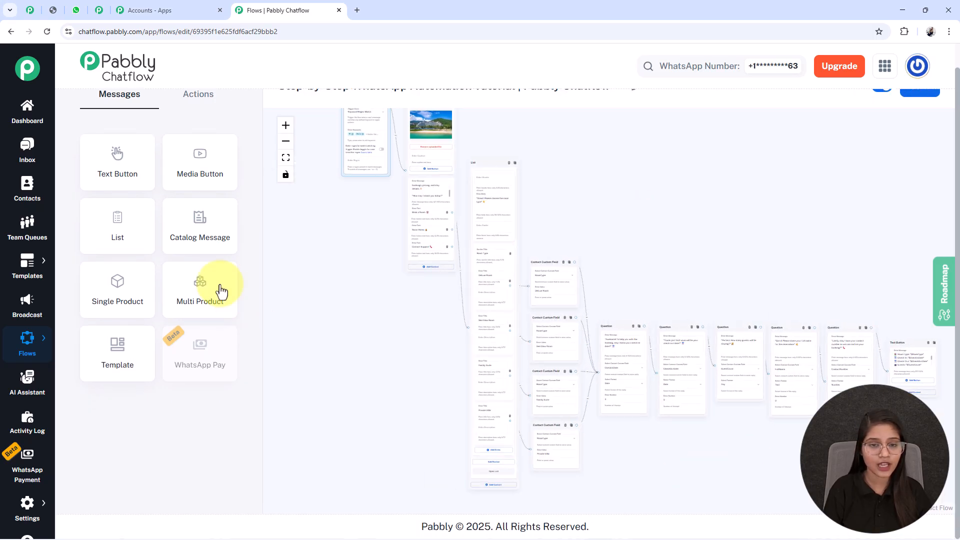
- Attach a Text Button node to the Room Rates button and paste the nightly price list for the four room types
scroll(220, 290, "up", 2)
left_click_drag(313, 263, 288, 293)
scroll(393, 275, "up", 7)
scroll(396, 280, "up", 1)
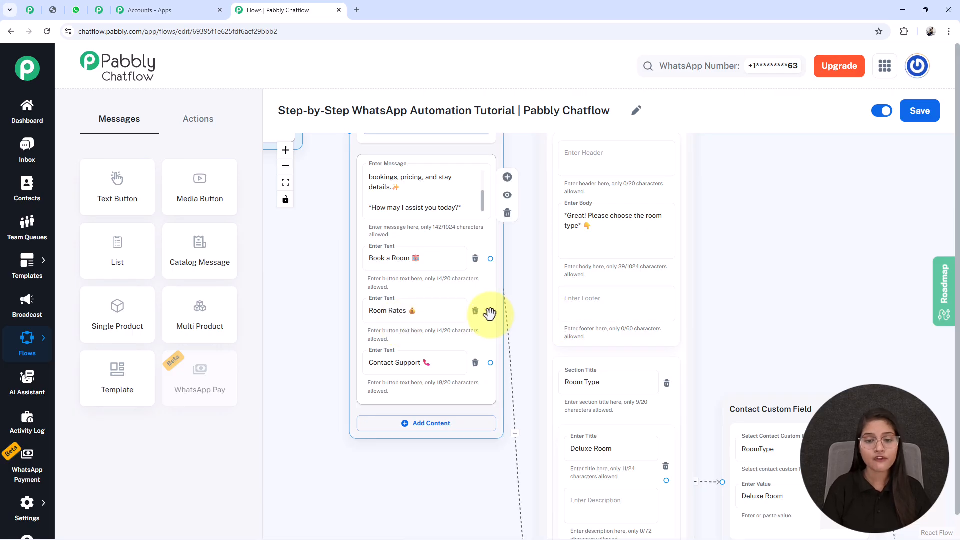
left_click_drag(489, 310, 793, 215)
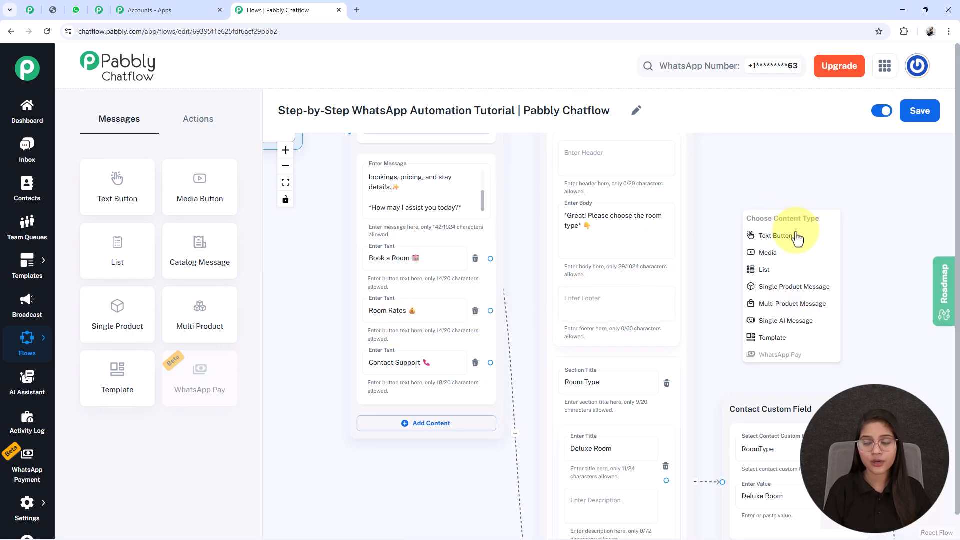
left_click(775, 236)
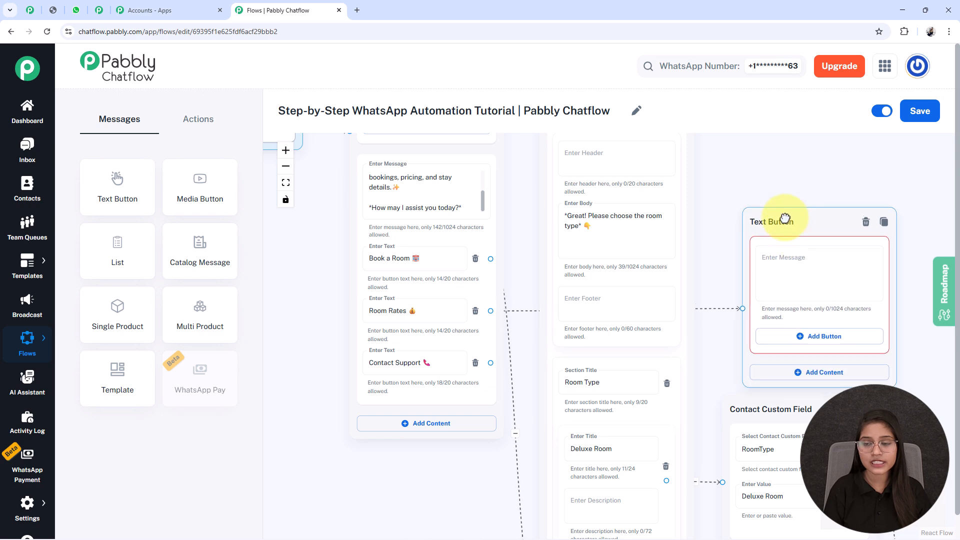
left_click_drag(906, 317, 786, 331)
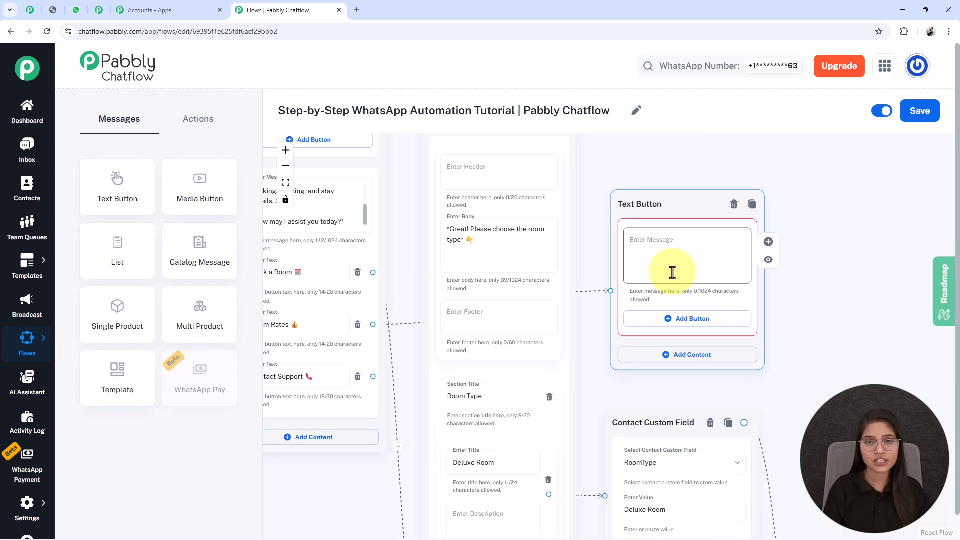
left_click(672, 272)
key("ctrl+v")
scroll(665, 272, "down", 3)
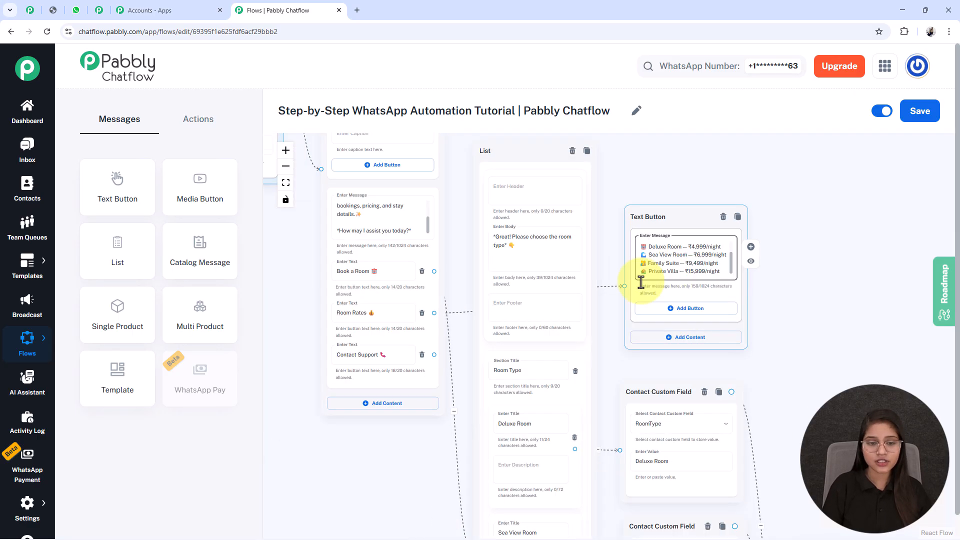
scroll(381, 388, "up", 2)
scroll(390, 388, "up", 2)
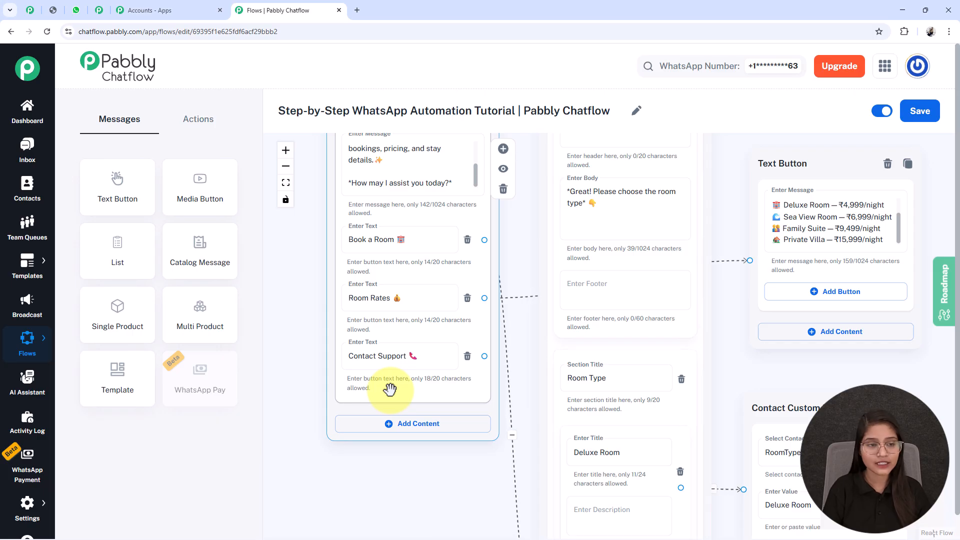
left_click_drag(460, 473, 469, 423)
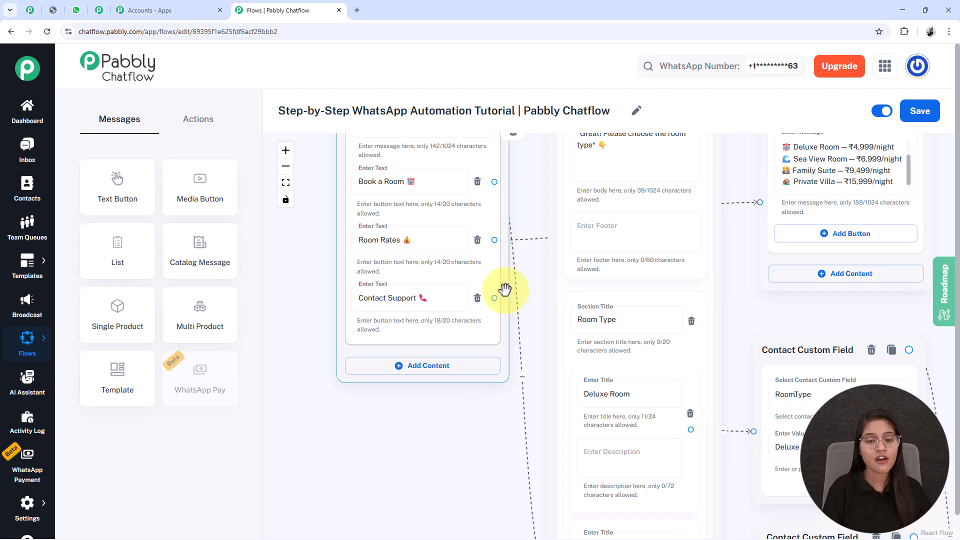
- Attach a Text Button node to the Contact Support button and paste the resort's contact phone and e-mail message into it
left_click_drag(494, 299, 290, 475)
left_click(310, 495)
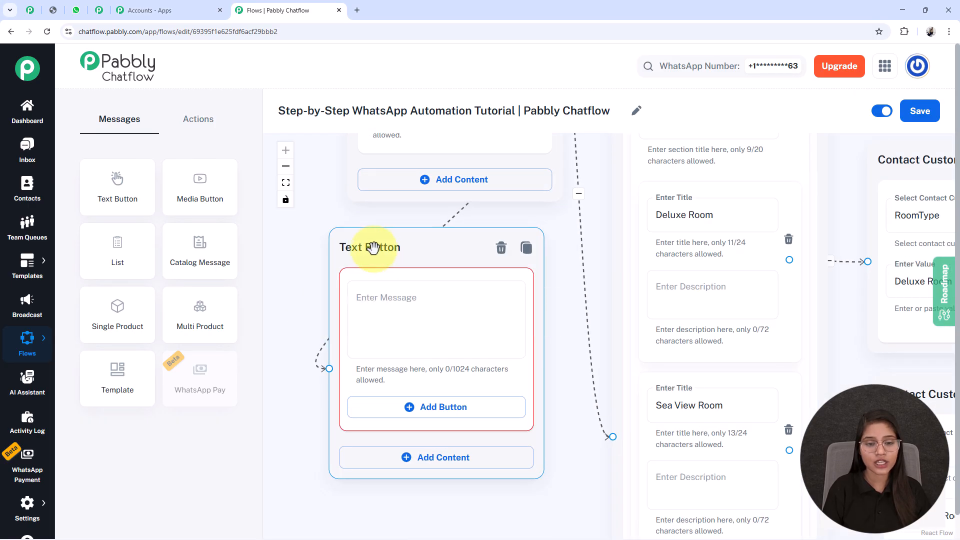
scroll(373, 265, "up", 2)
left_click(370, 319)
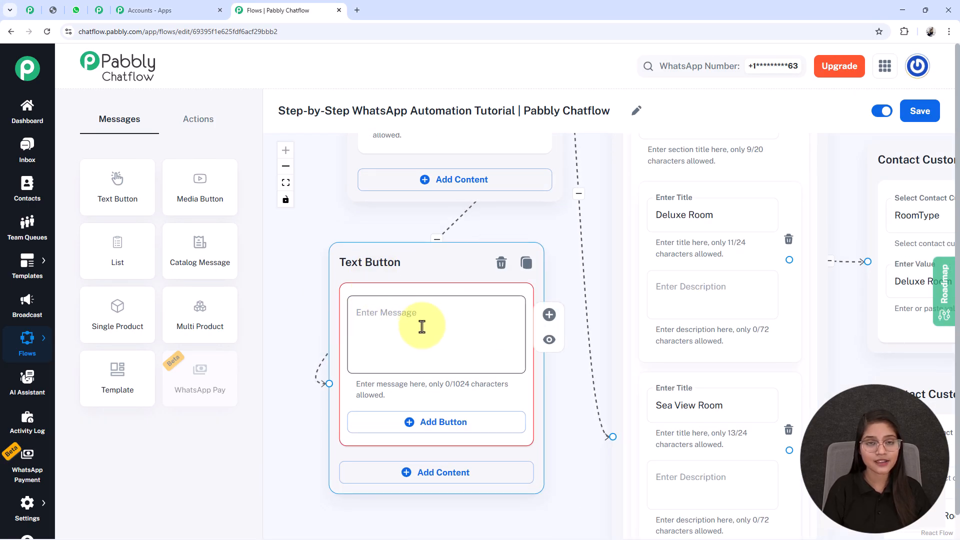
key("ctrl+v")
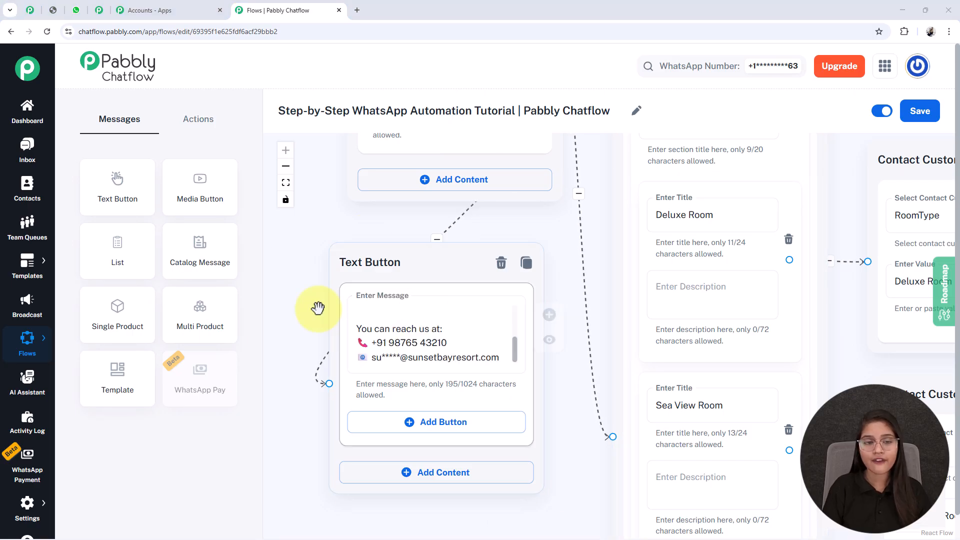
- Fit the whole flow into view and save the chatflow
left_click(285, 184)
scroll(328, 398, "down", 1)
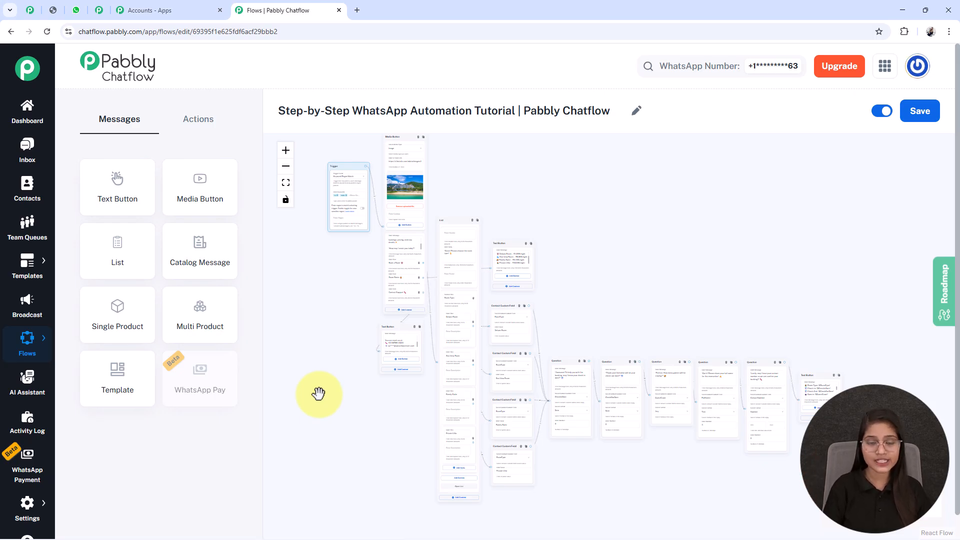
left_click(925, 127)
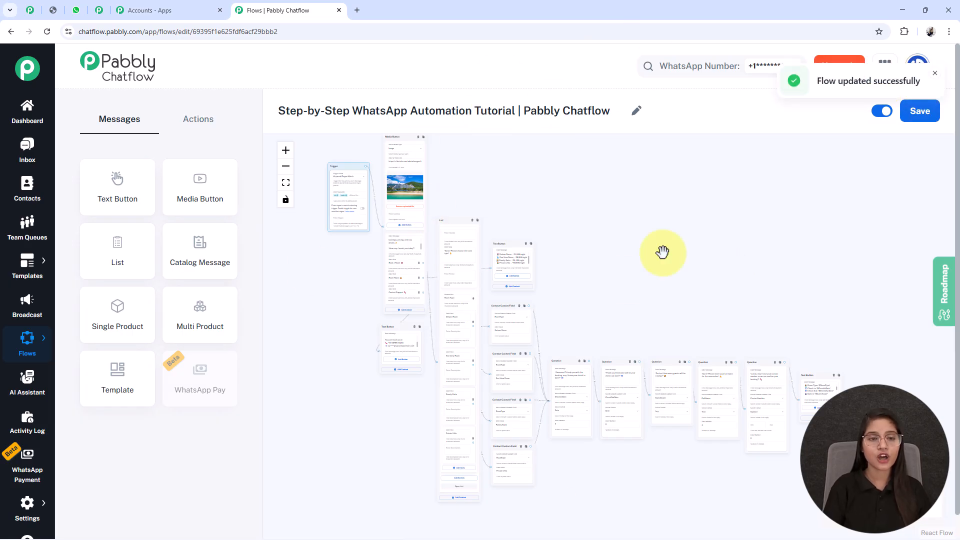
- Switch to WhatsApp Web and scroll through the test conversation with the booking bot, from the welcome message onward
left_click(76, 10)
scroll(640, 306, "up", 5)
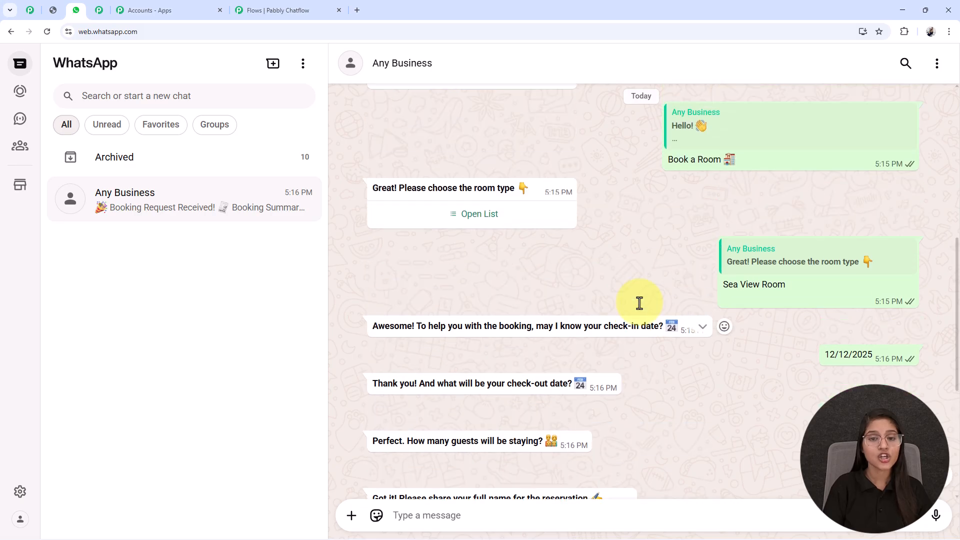
scroll(638, 306, "down", 3)
scroll(614, 315, "up", 3)
scroll(612, 316, "up", 5)
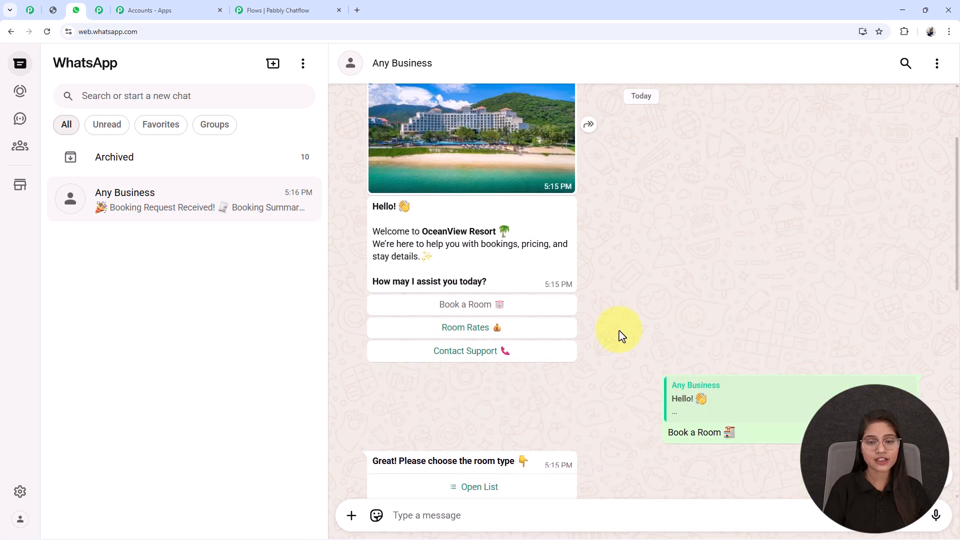
scroll(547, 368, "down", 5)
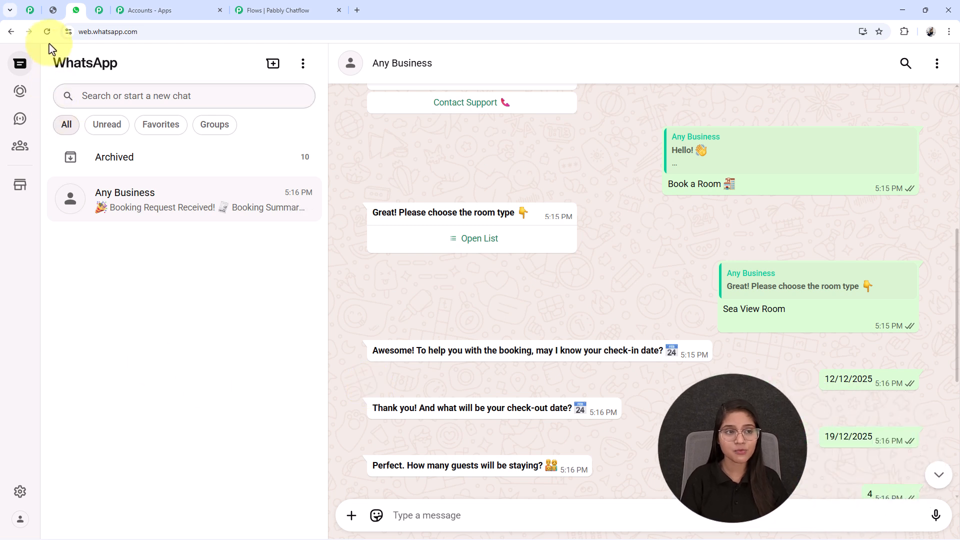
left_click(53, 17)
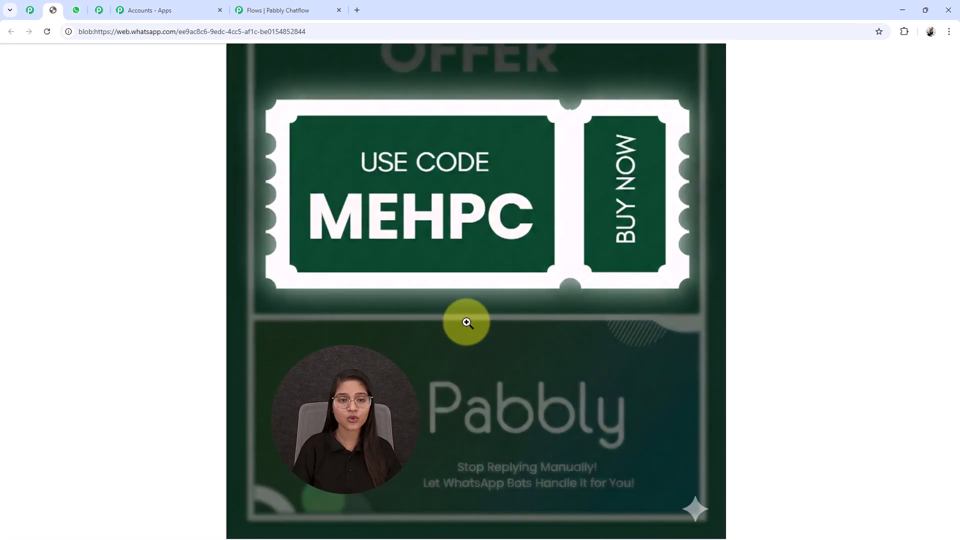